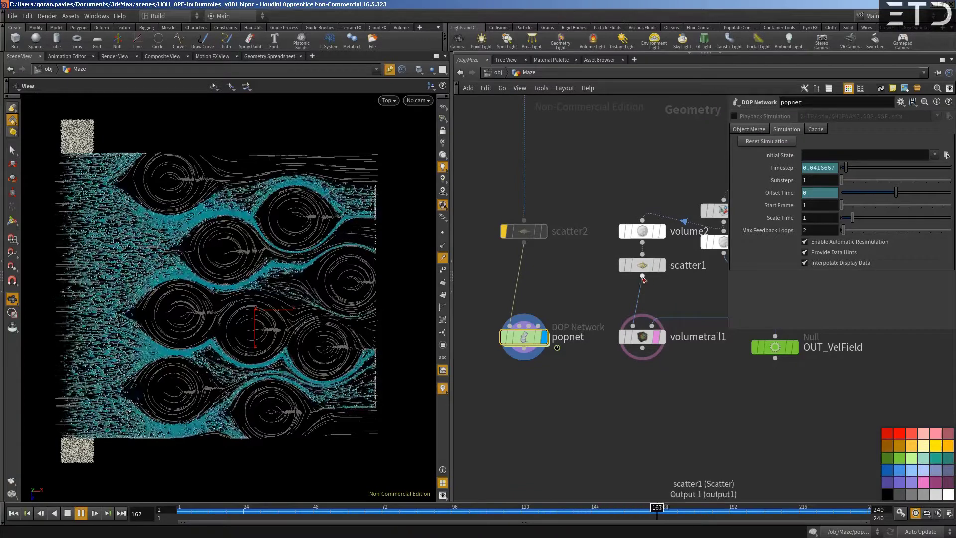
Step: Go inside the popnet network and examine the popvop1 node's input settings
mouse_move(637, 277)
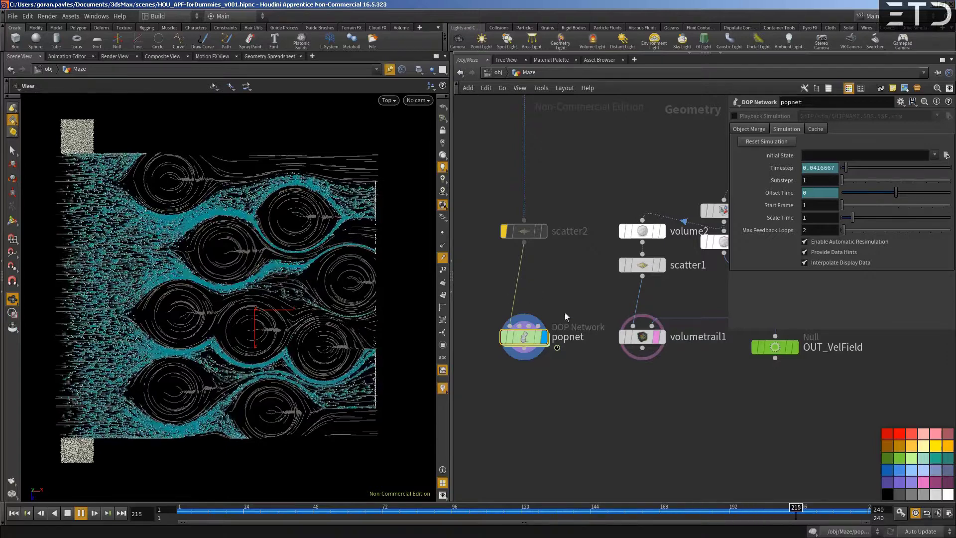
double_click(519, 338)
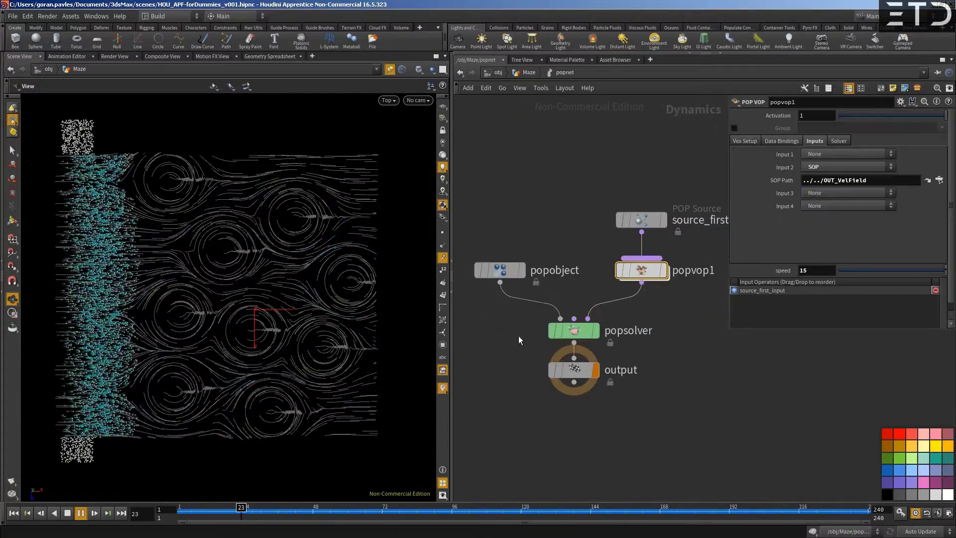
left_click(642, 270)
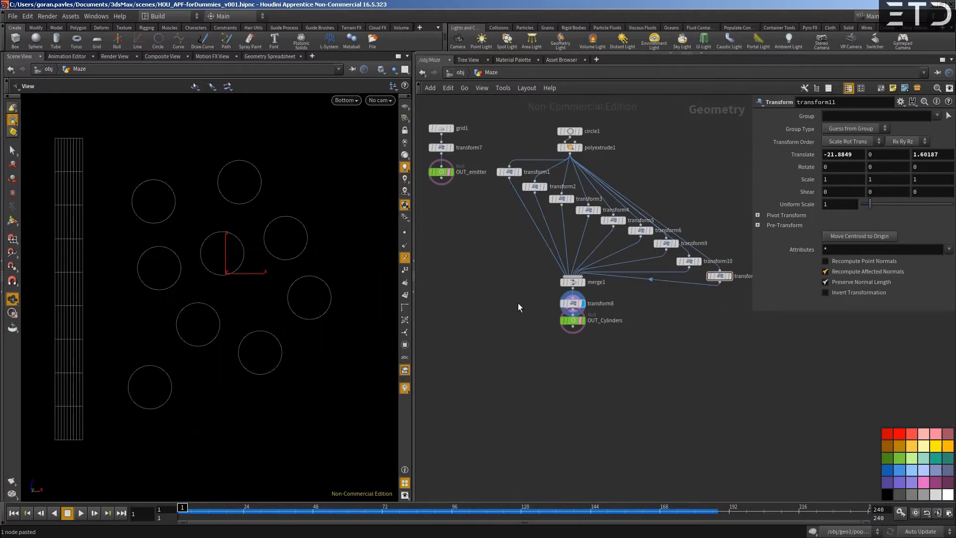
mouse_move(530, 298)
middle_mouse_down()
mouse_move(531, 283)
mouse_move(530, 326)
mouse_move(535, 314)
middle_mouse_up()
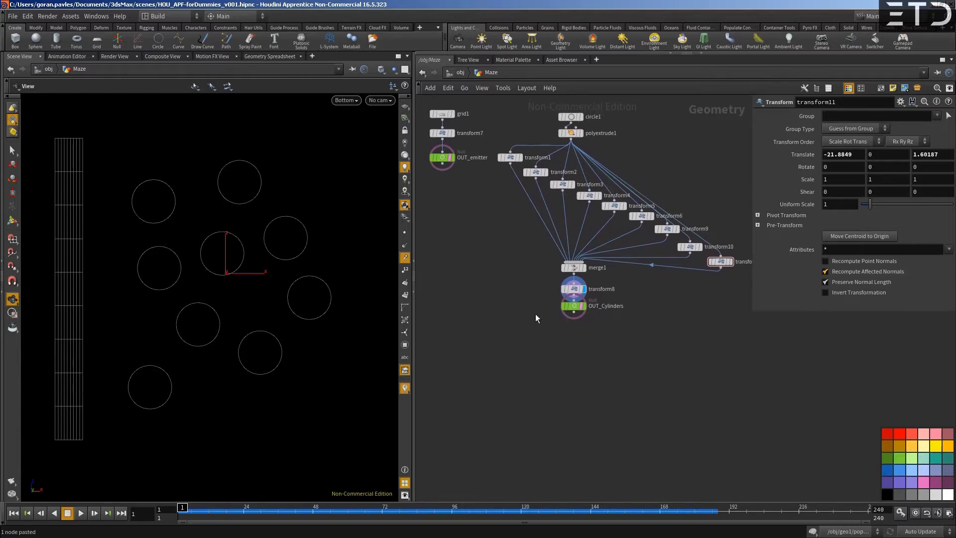
middle_click_drag(533, 314, 529, 318)
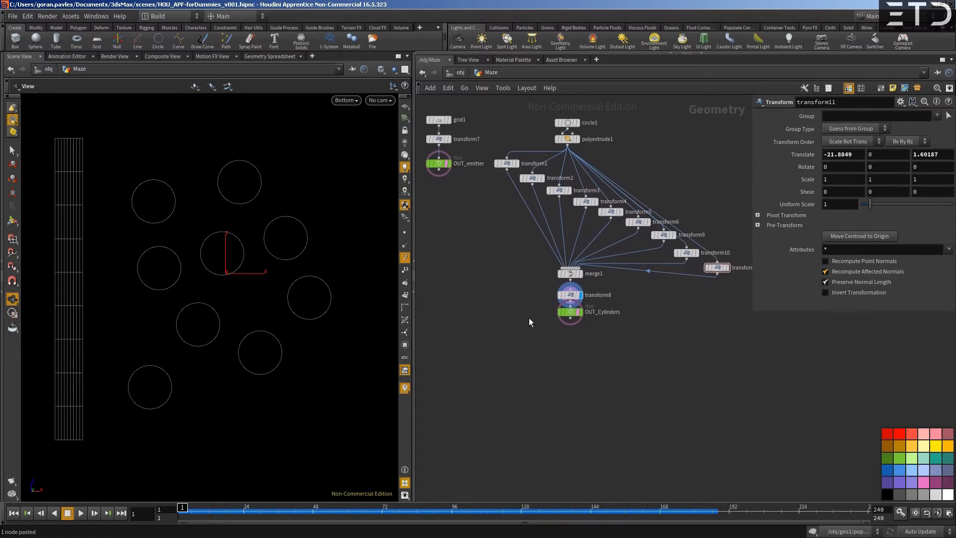
middle_click_drag(529, 317, 530, 318)
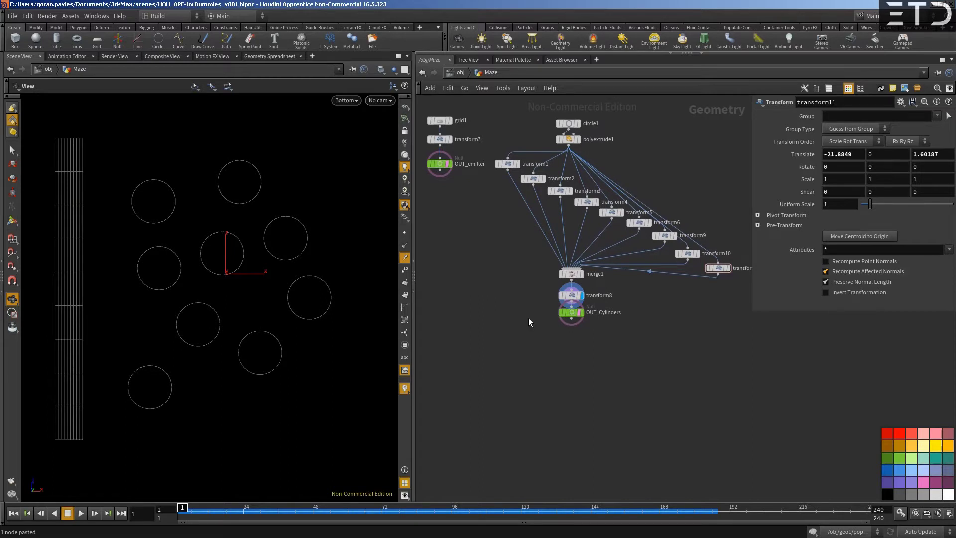
middle_click_drag(529, 321, 524, 308)
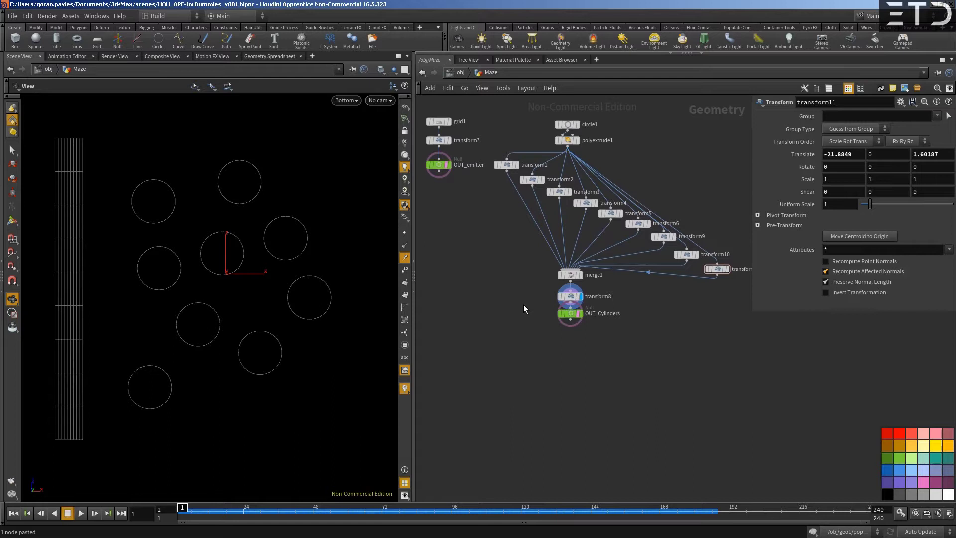
middle_click_drag(524, 306, 525, 302)
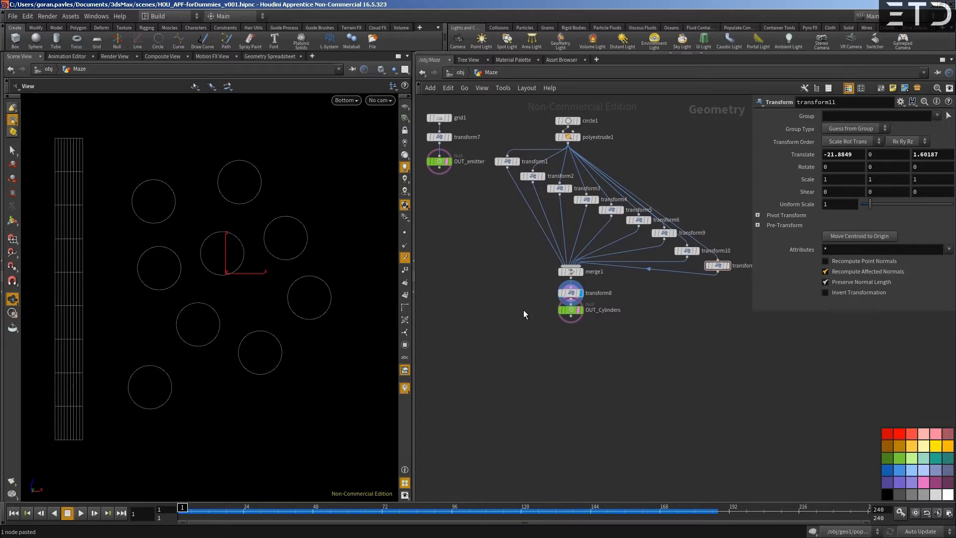
middle_click_drag(540, 315, 539, 316)
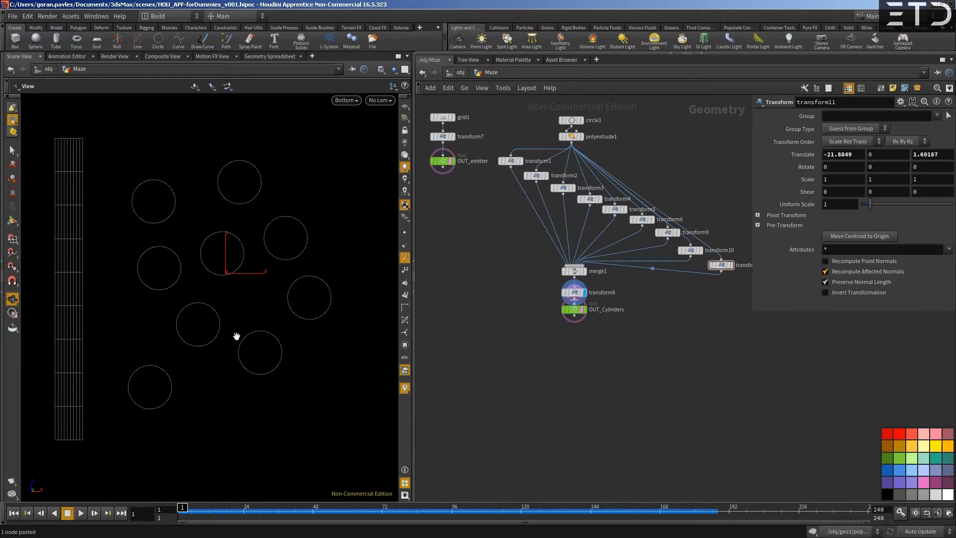
Step: Examine the cylinders and the emitter grid in perspective, and return to the top view
left_click_drag(214, 322, 282, 290)
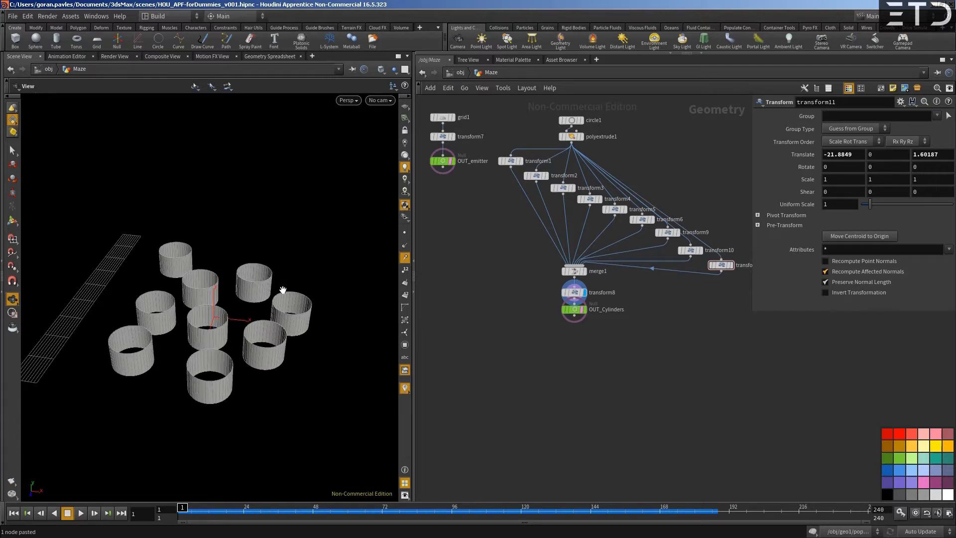
key("space+2")
scroll(229, 278, "up", 5)
middle_click_drag(250, 288, 263, 301)
right_click(262, 301)
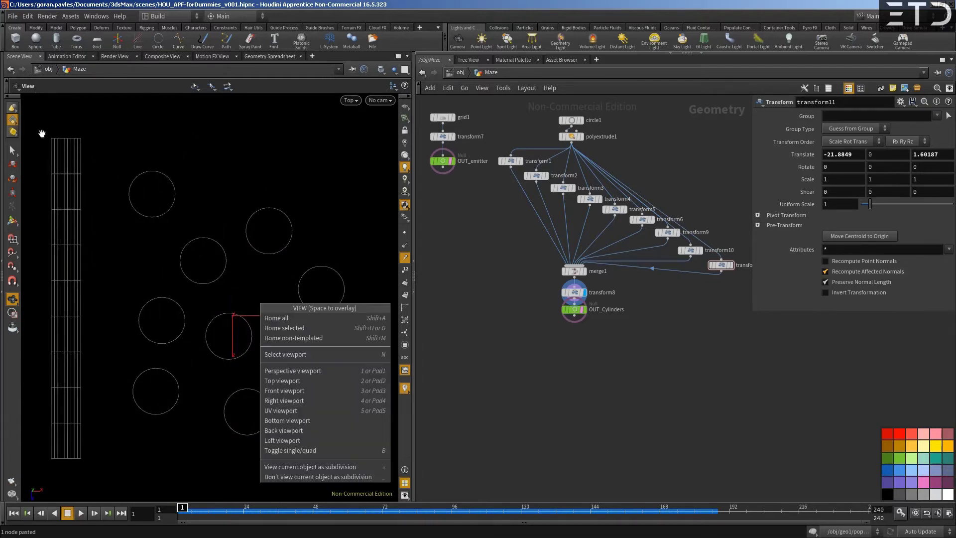
key("Escape")
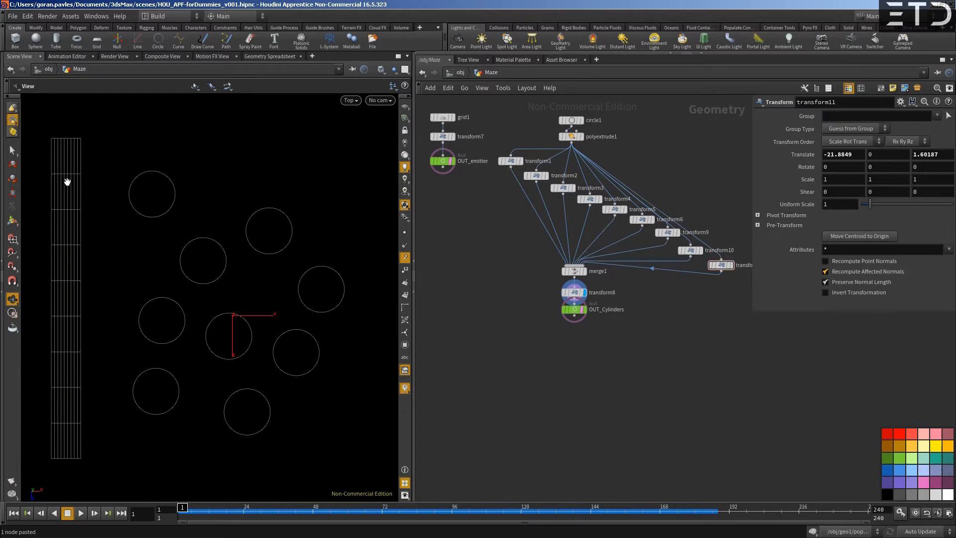
Step: Add a Volume node fed by OUT_Cylinders and turn on its display
middle_click_drag(588, 330, 497, 331)
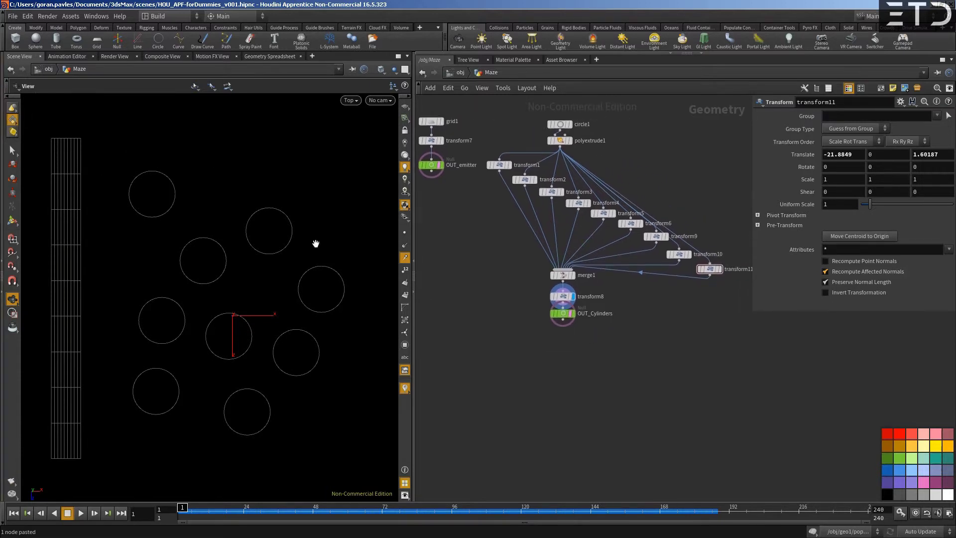
left_click(564, 312)
left_click(563, 321)
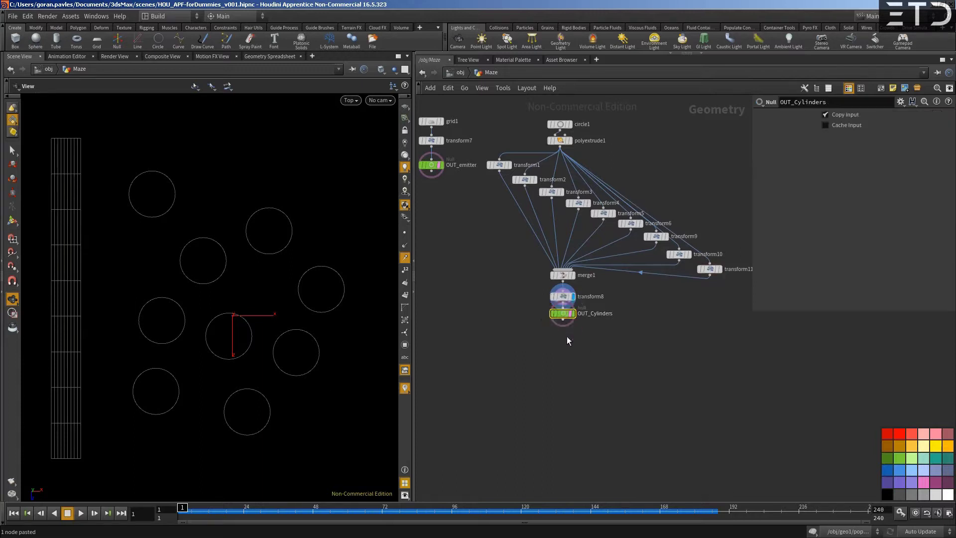
scroll(550, 330, "up", 3)
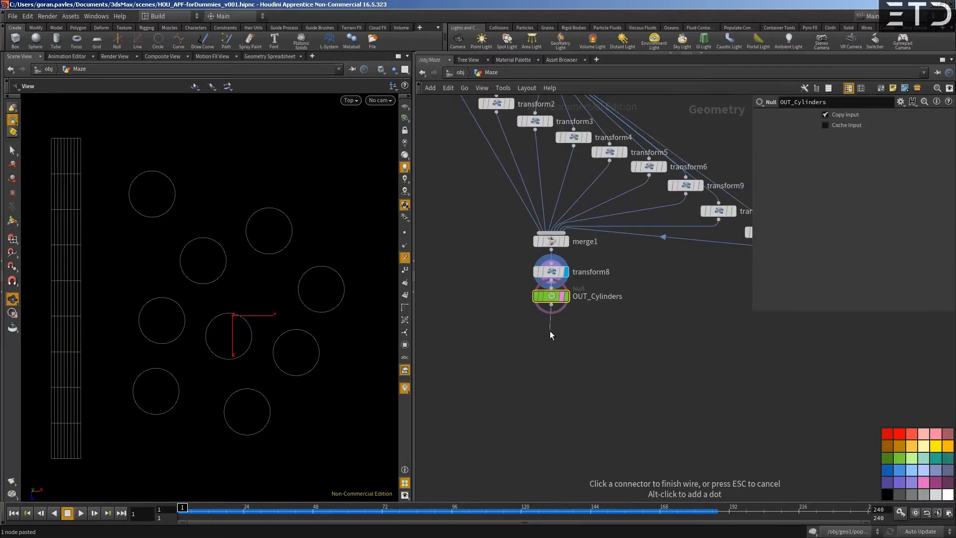
key("Tab")
type("volume")
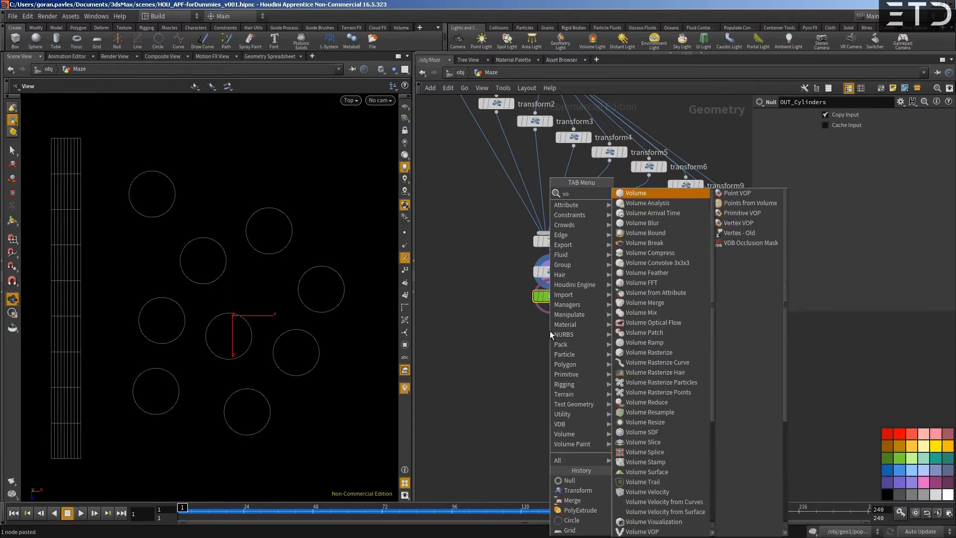
key("Return")
left_click(550, 331)
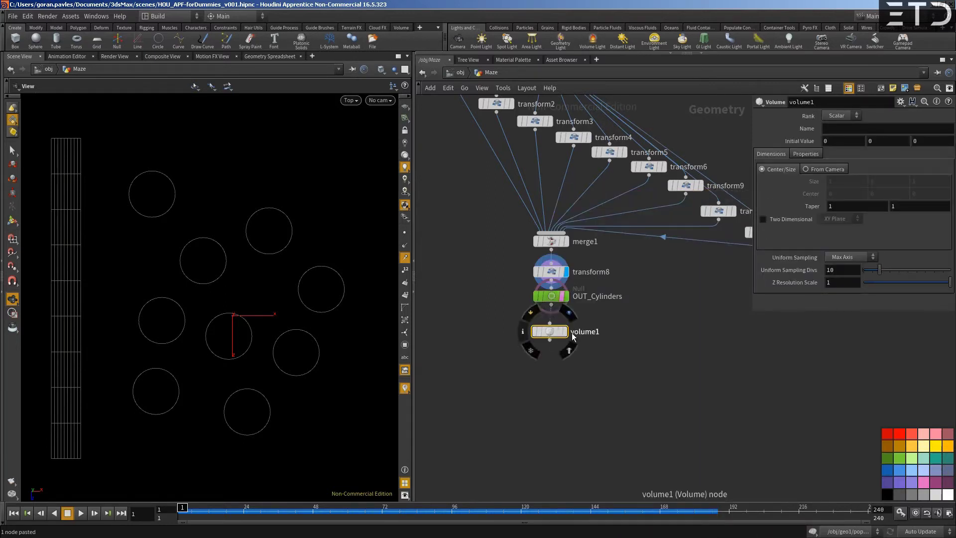
left_click(566, 331)
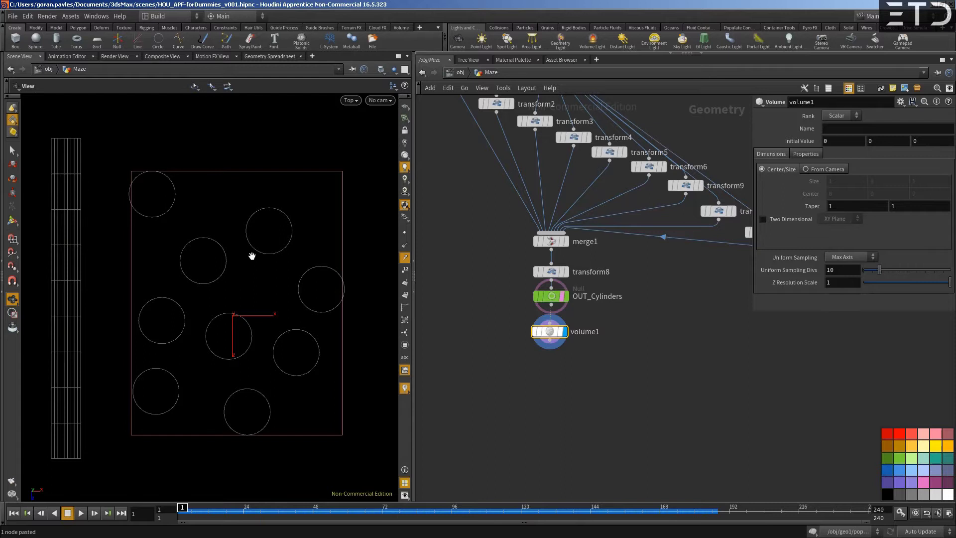
Step: Insert a Bound node between OUT_Cylinders and the Volume node, and display the bounding box in perspective
key("h")
left_click_drag(223, 281, 241, 282)
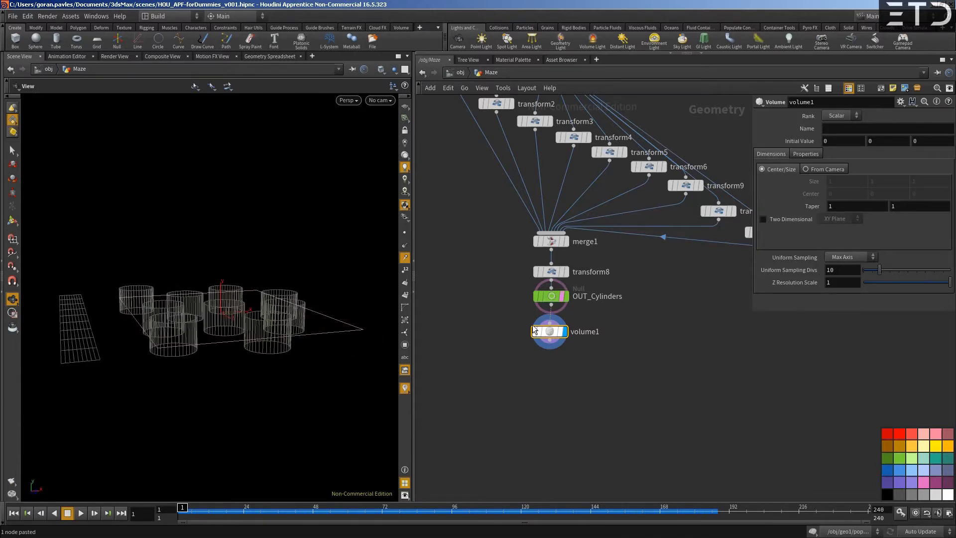
scroll(534, 330, "up", 2)
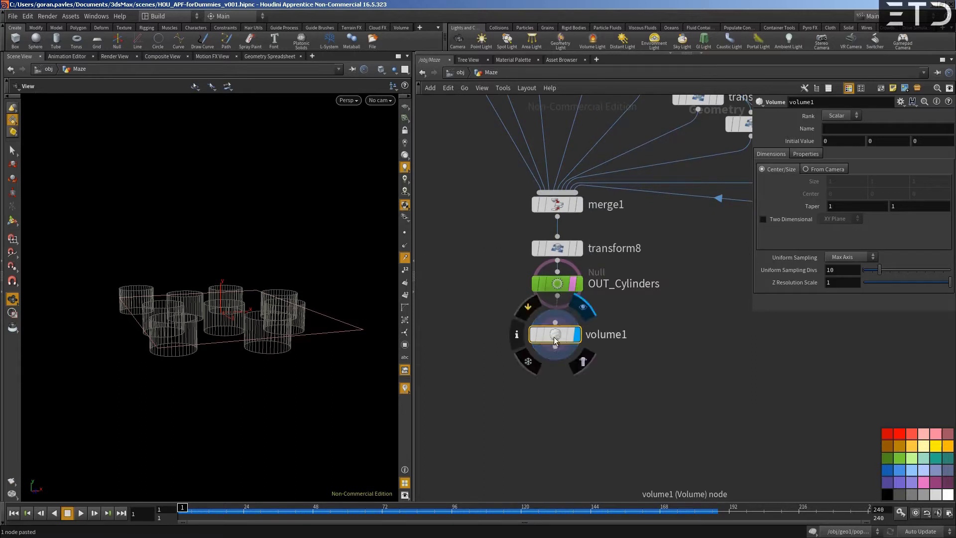
scroll(504, 313, "down", 2)
scroll(504, 312, "up", 2)
left_click_drag(568, 340, 568, 358)
key("Tab")
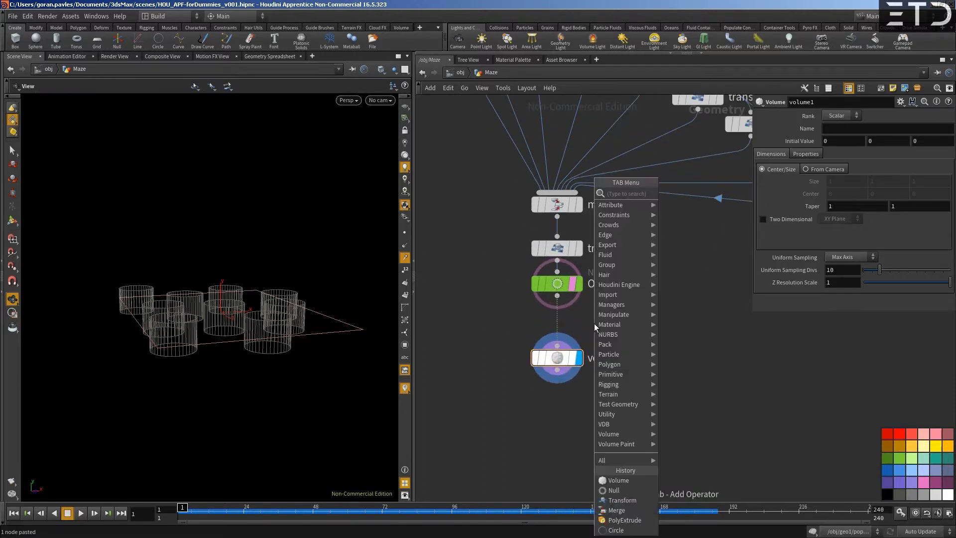
type("bound")
key("Return")
left_click(594, 324)
left_click_drag(594, 336, 593, 373)
left_click(557, 345)
left_click(617, 324)
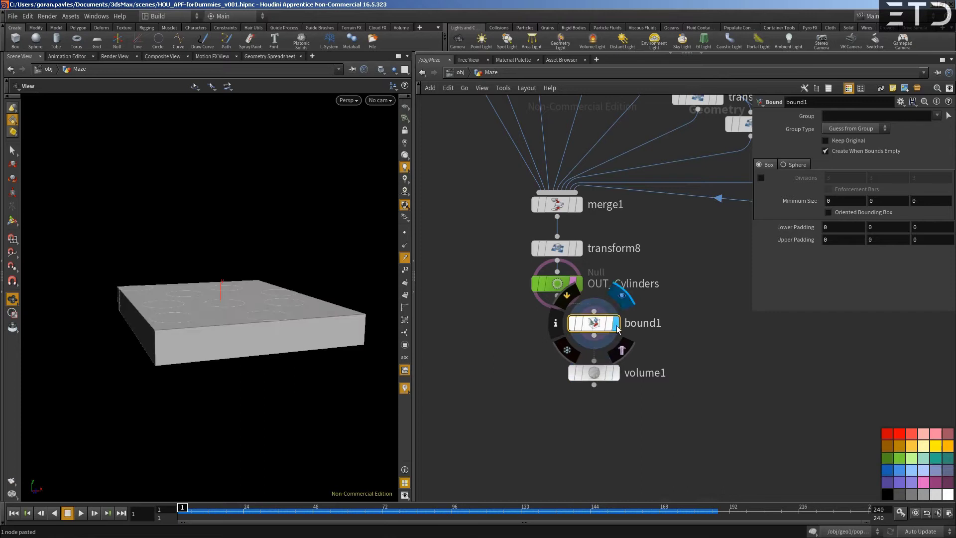
mouse_move(157, 324)
left_mouse_down("alt")
mouse_move(167, 338)
mouse_move(175, 330)
left_mouse_up("alt")
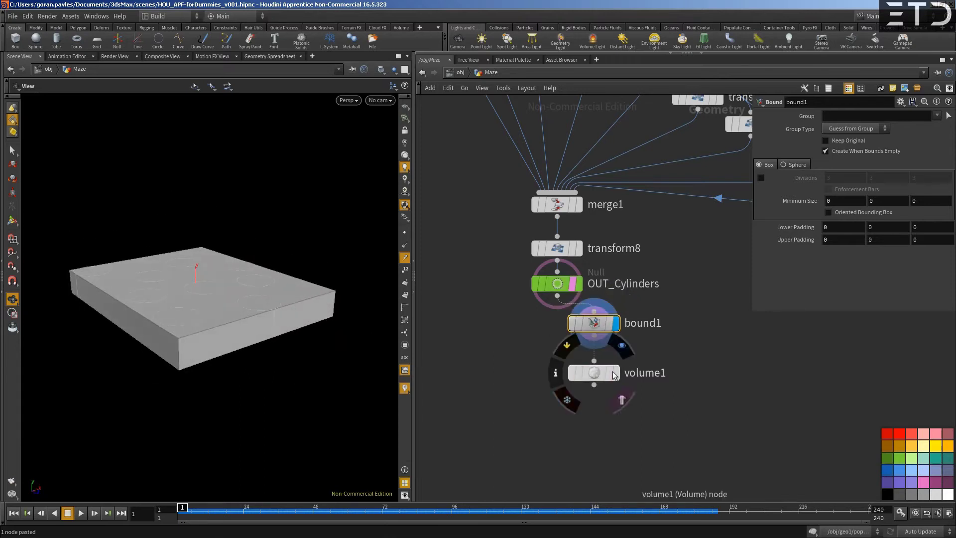
Step: Display the Volume node again and set its Uniform Sampling Divs to 200, keeping Max Axis sampling
left_click(616, 373)
left_click(597, 373)
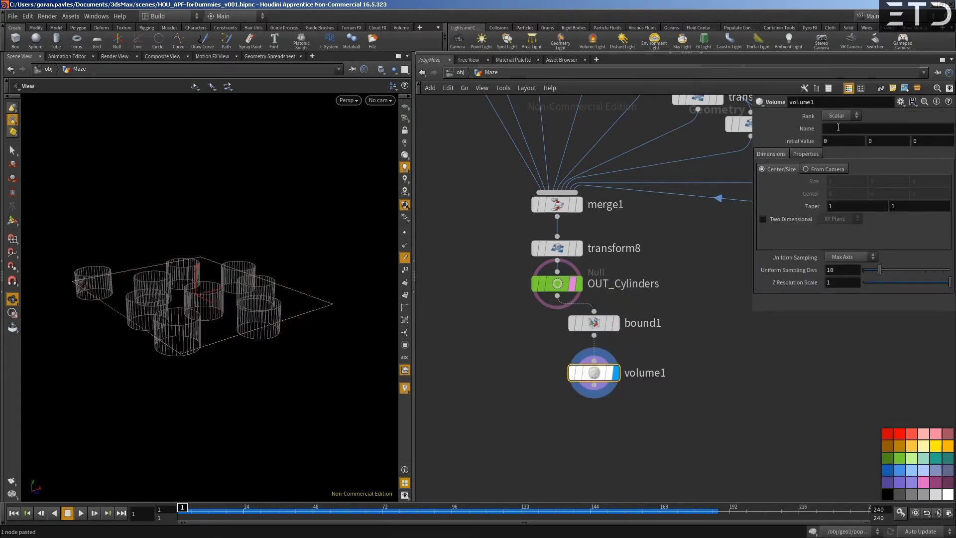
left_click(839, 258)
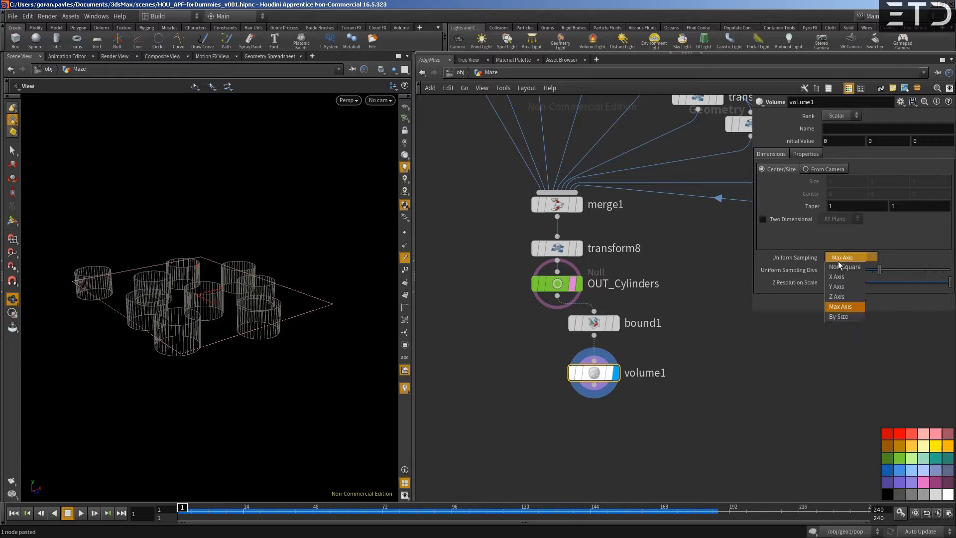
left_click(839, 259)
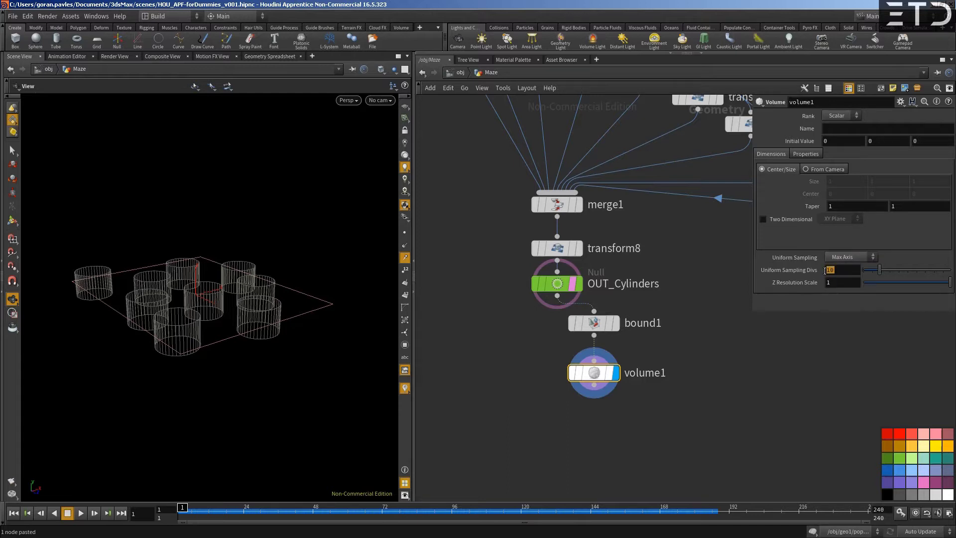
left_click(842, 270)
type("200")
key("Return")
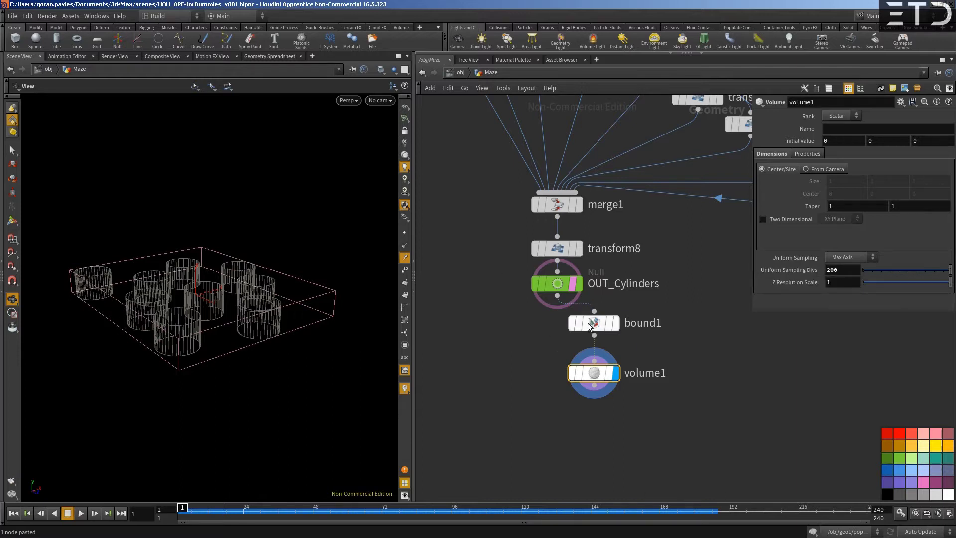
Step: Delete the Bound node and place the Volume node directly beneath OUT_Cylinders
mouse_move(596, 329)
key("Delete")
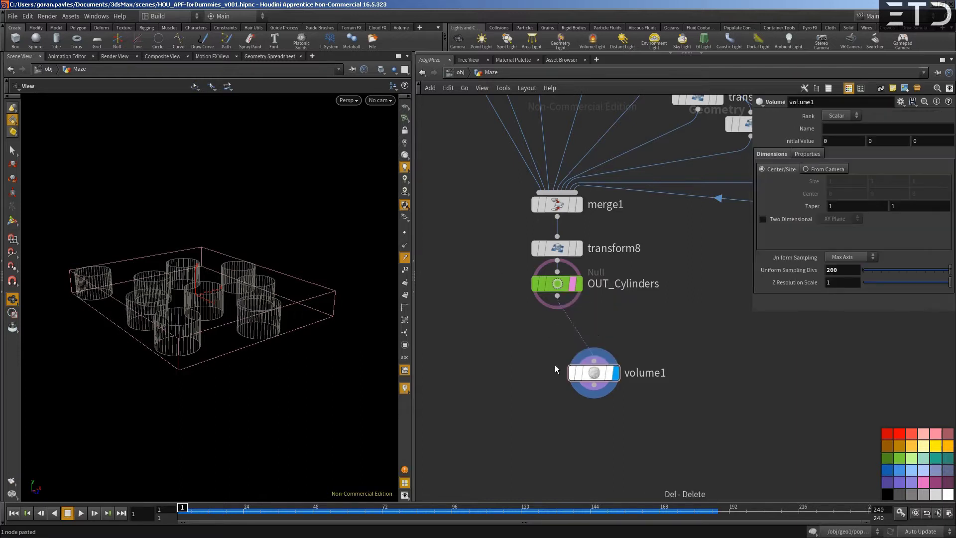
left_click_drag(602, 375, 566, 331)
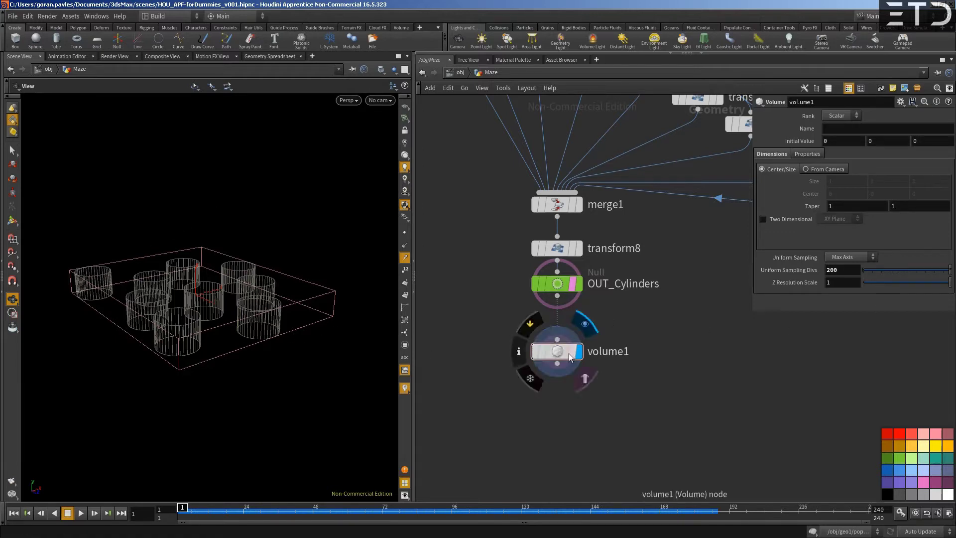
left_click_drag(557, 351, 557, 346)
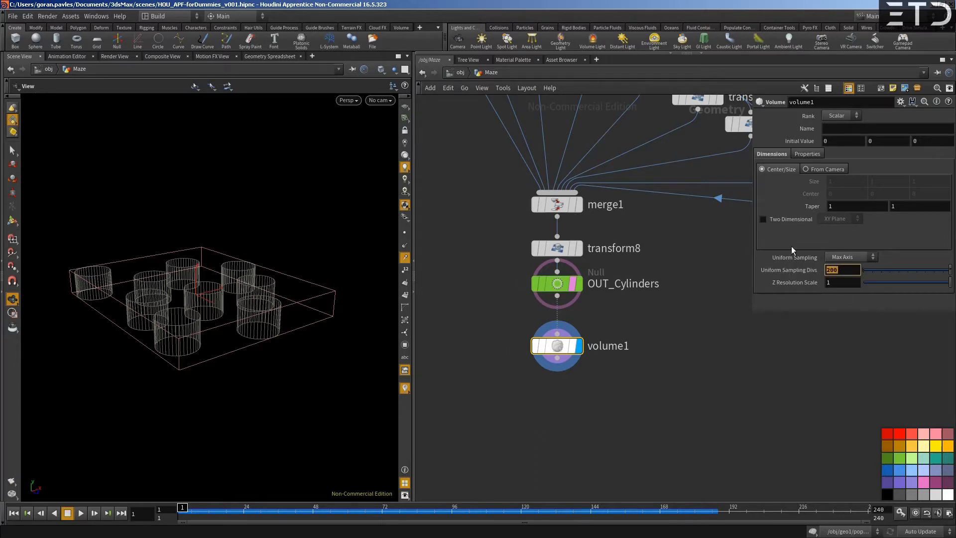
Step: Set the volume's Uniform Sampling to By Size with a Div Size of 1, and check the node's info
left_click(849, 257)
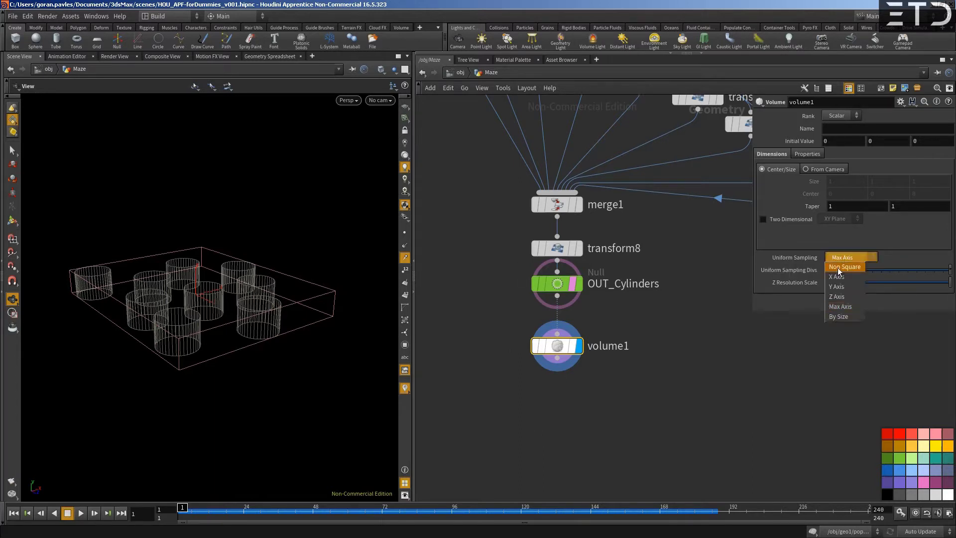
left_click(843, 309)
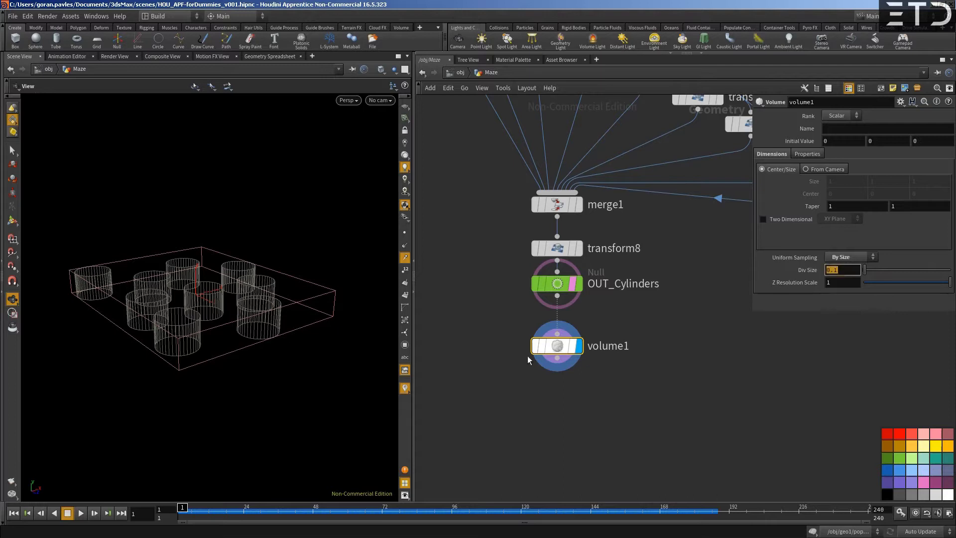
middle_click(559, 348)
type("1")
key("Return")
middle_click(560, 346)
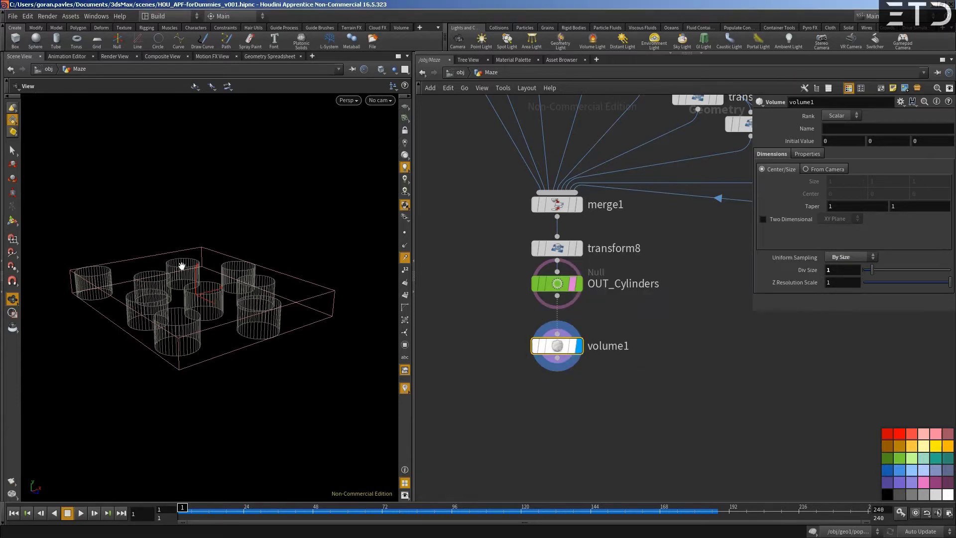
Step: Switch the viewport to the top view, name the volume "vel" and set its Rank to Vector
key("space+2")
middle_click_drag(509, 340, 495, 313)
mouse_move(538, 327)
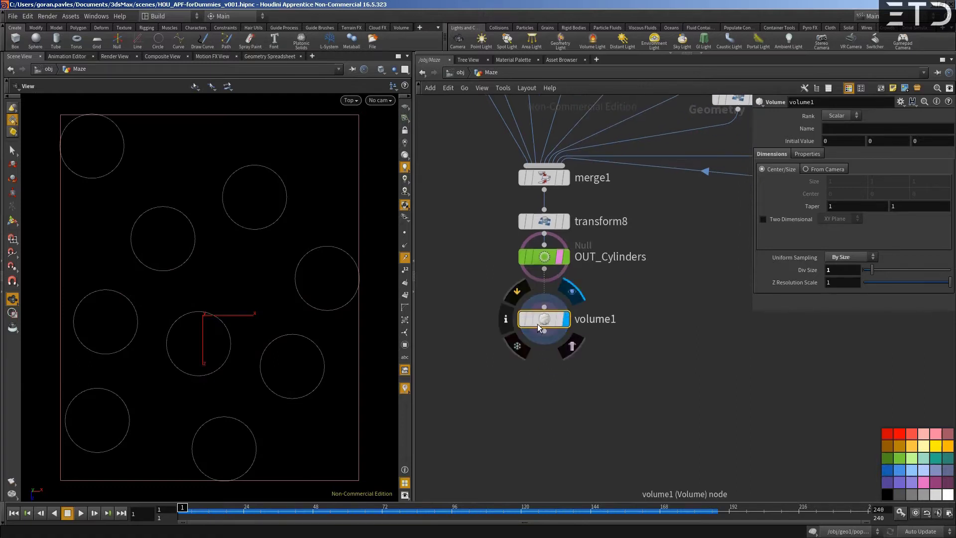
left_click(836, 129)
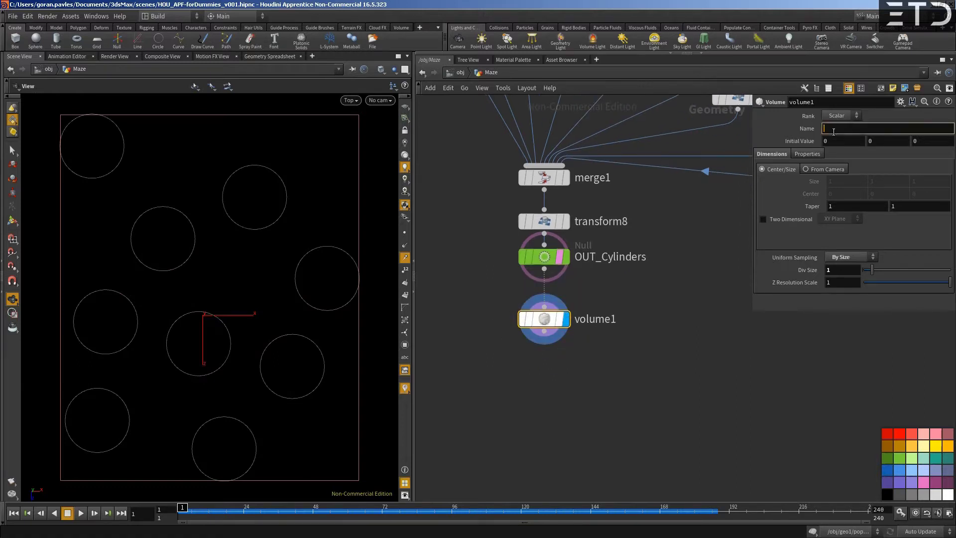
key("Return")
left_click(837, 116)
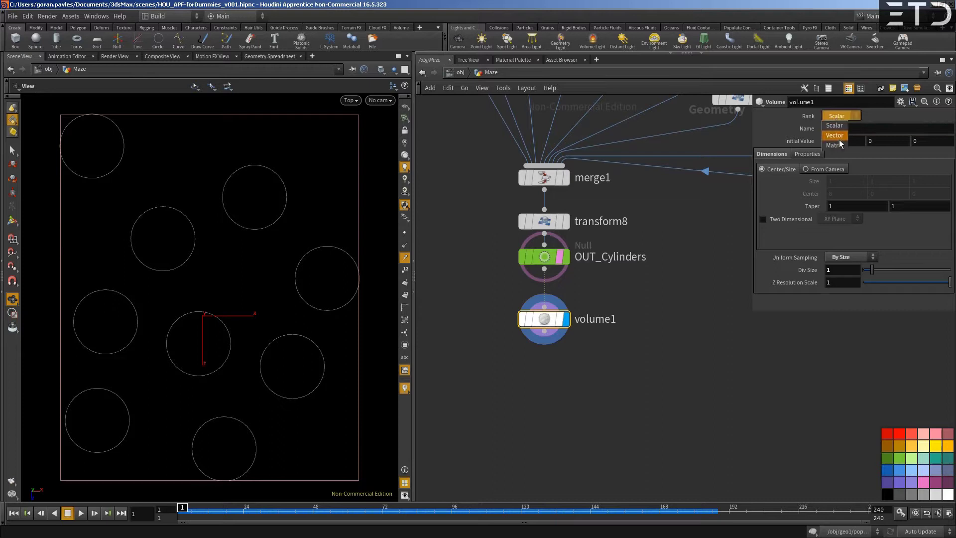
left_click(840, 139)
key("h")
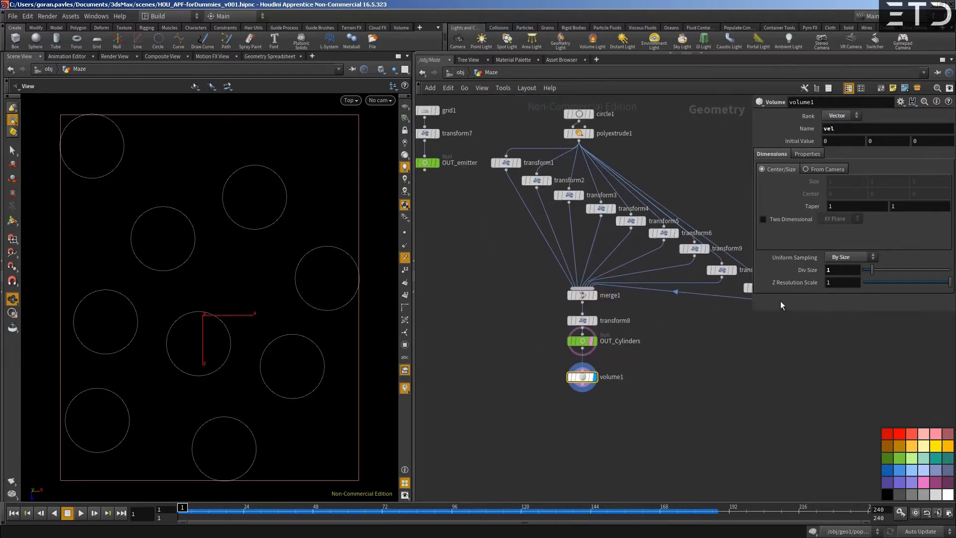
left_click_drag(755, 312, 784, 298)
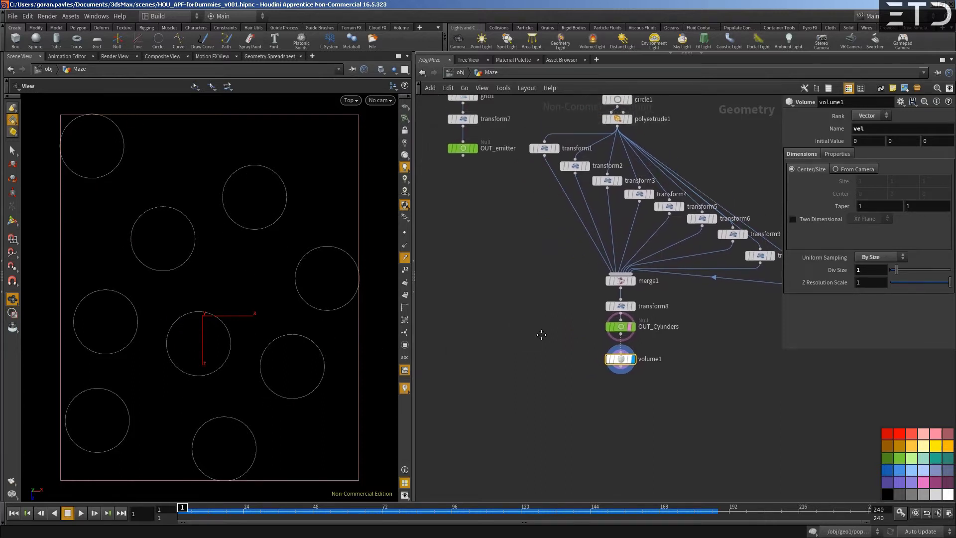
Step: Insert a Normal node between transform8 and OUT_Cylinders, spacing the nodes in line
scroll(548, 332, "up", 5)
left_click_drag(600, 258, 600, 313)
key("Tab")
type("normal")
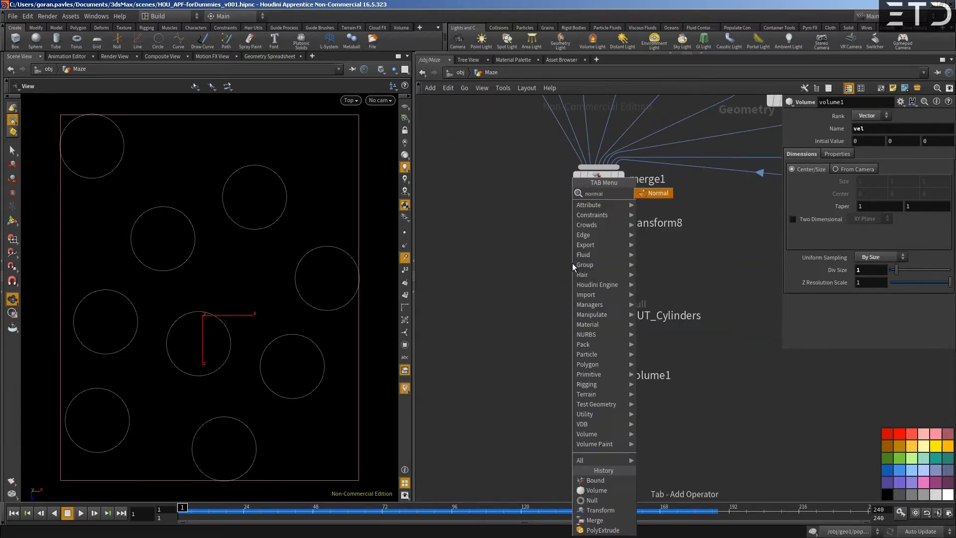
key("Return")
left_click(573, 263)
left_click_drag(573, 267, 599, 257)
middle_click_drag(536, 296, 503, 247)
left_click_drag(571, 277, 571, 255)
middle_click_drag(553, 280, 571, 298)
left_click(588, 329)
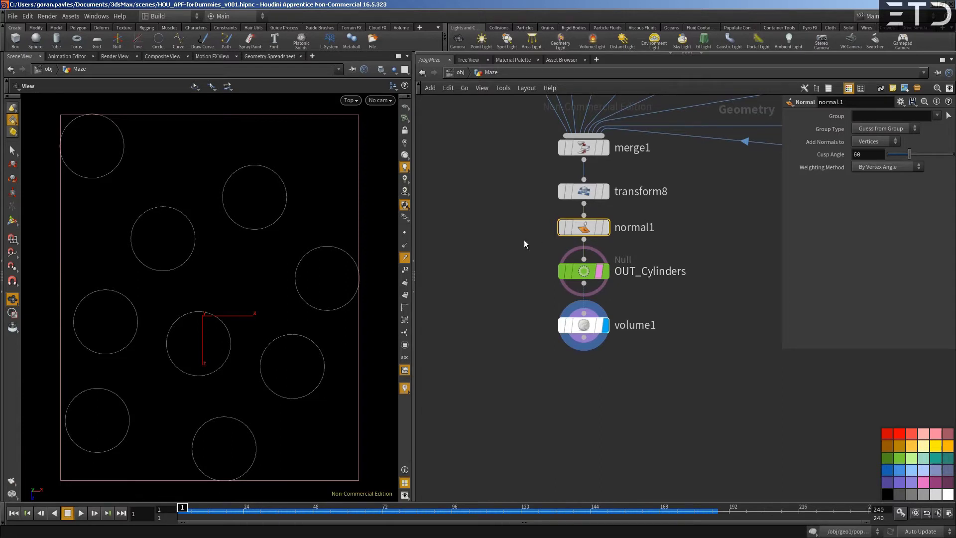
Step: Compare the geometry attributes listed in the info of normal1 and transform8
middle_click_drag(524, 240, 557, 267)
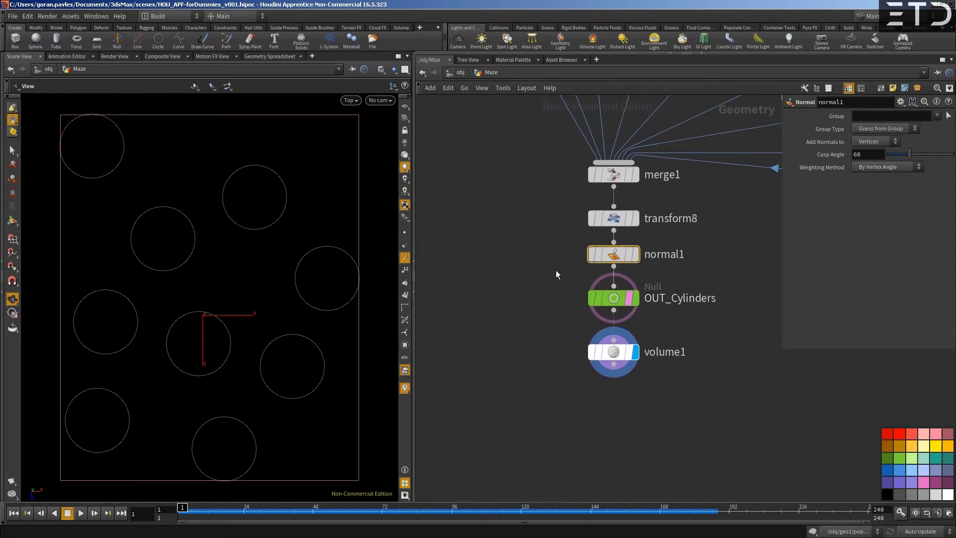
middle_click_drag(511, 271, 517, 310)
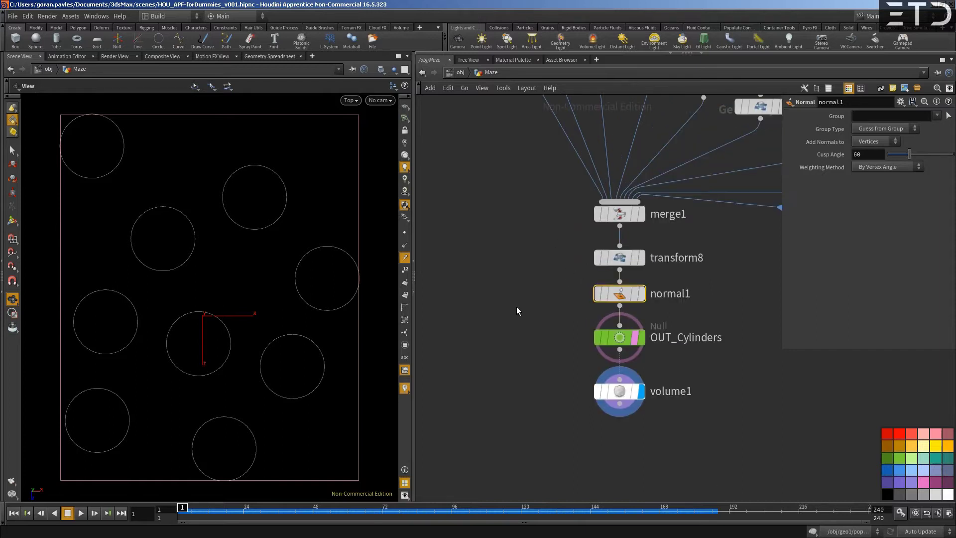
scroll(636, 305, "up", 1)
middle_click(632, 298)
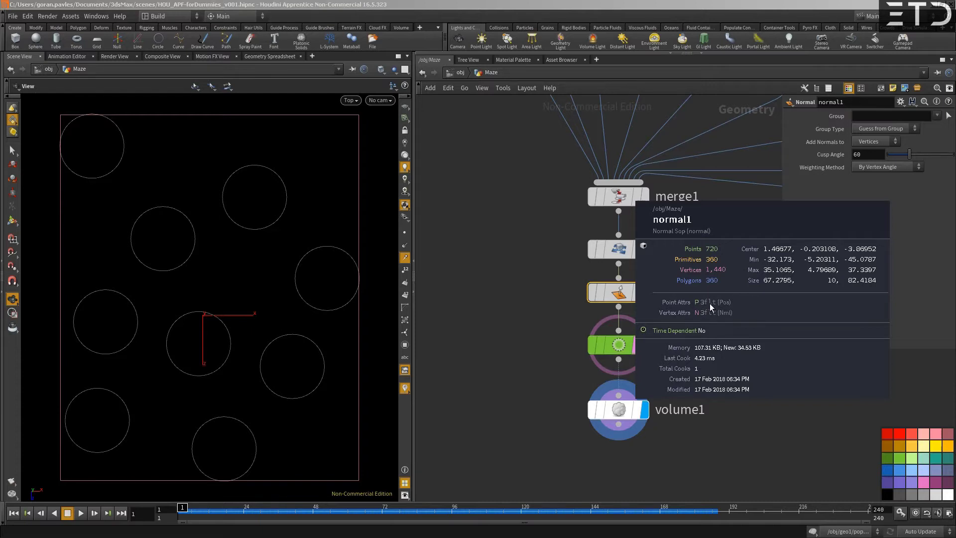
middle_click(613, 249)
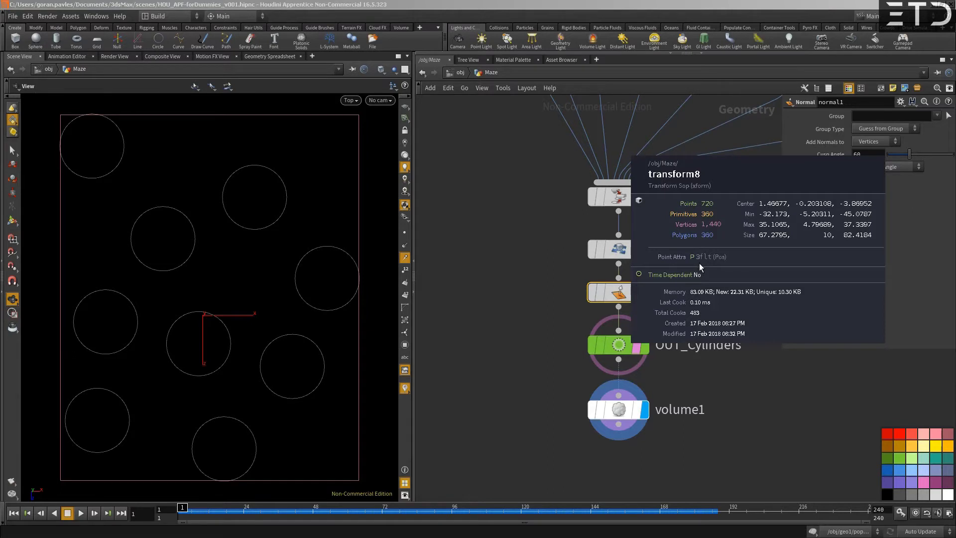
Step: Make room around volume1, add a Volume VOP node connected beneath it, and open the new node's network
middle_click_drag(560, 275, 530, 216)
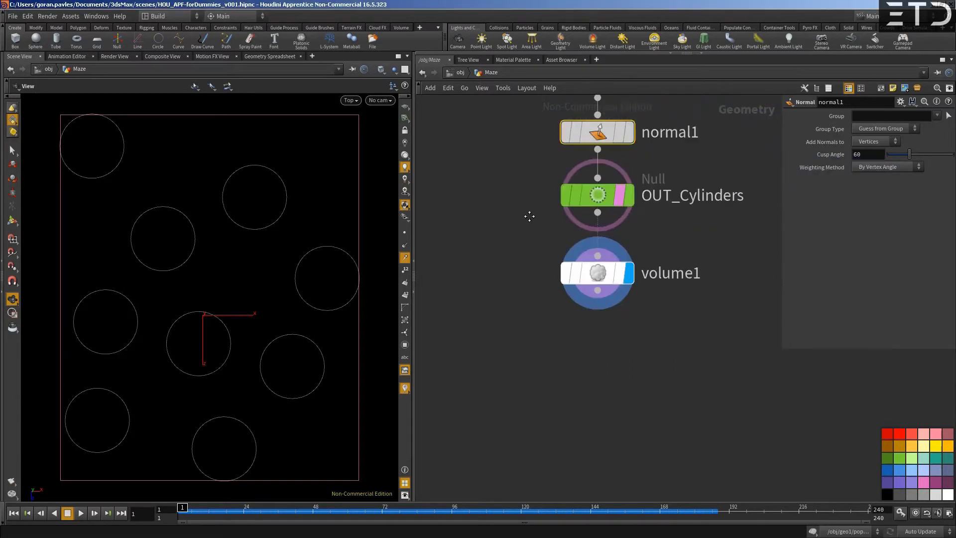
left_click_drag(589, 261, 589, 348)
middle_click_drag(613, 192, 612, 236)
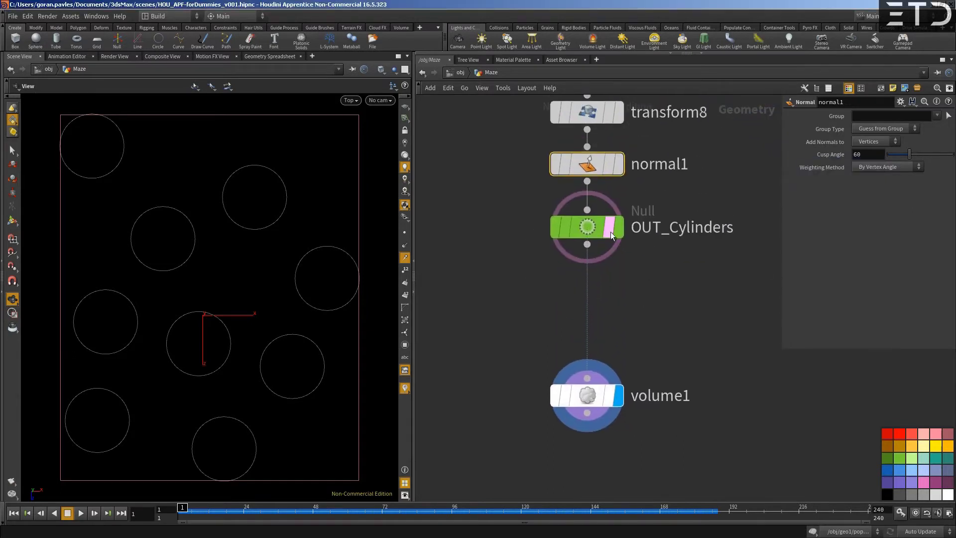
middle_click_drag(556, 281, 555, 227)
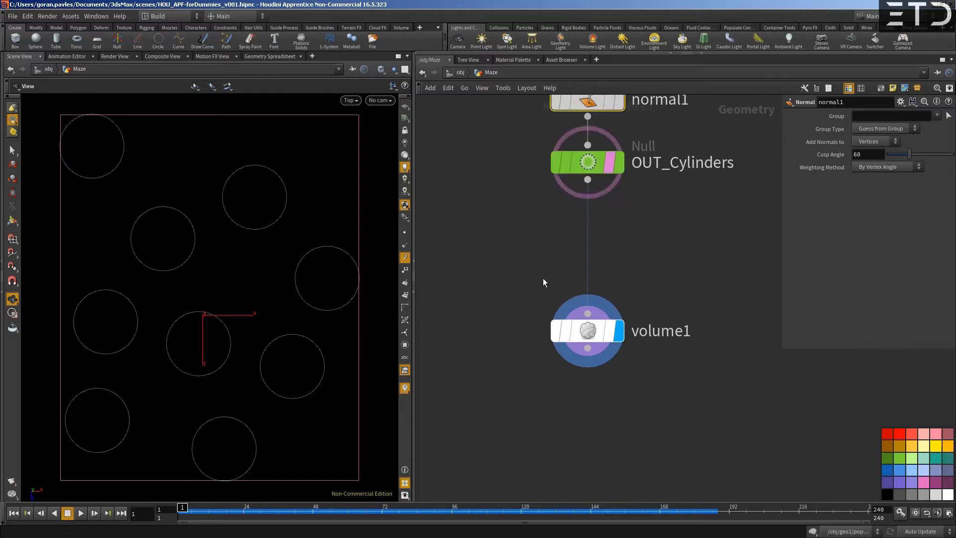
middle_click_drag(543, 278, 569, 260)
left_click_drag(568, 261, 586, 229)
left_click(586, 230)
key("Tab")
type("vol vo")
key("Return")
double_click(585, 295)
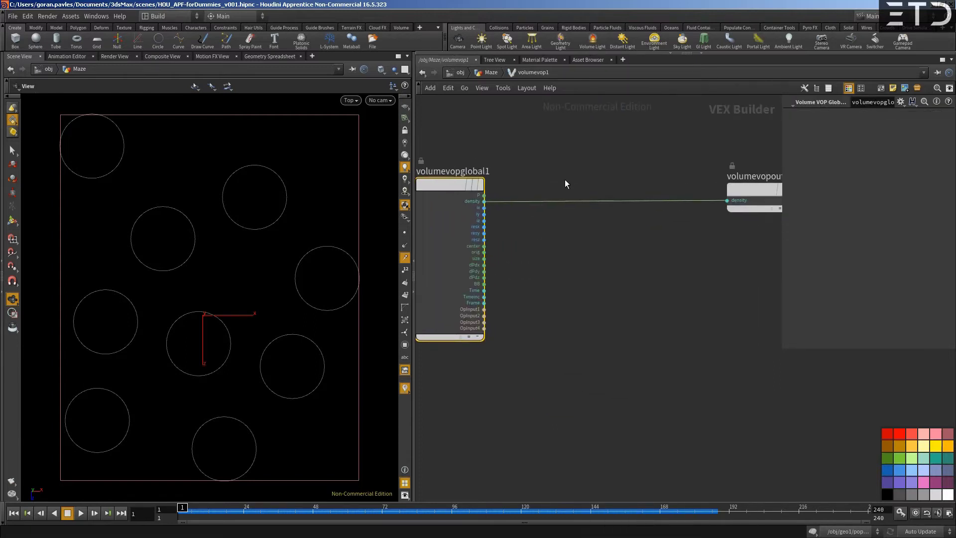
Step: Widen the network editor area and delete the default output node of the Volume VOP
left_click_drag(415, 306, 329, 305)
left_click_drag(682, 216, 720, 225)
left_click_drag(592, 184, 734, 312)
key("Delete")
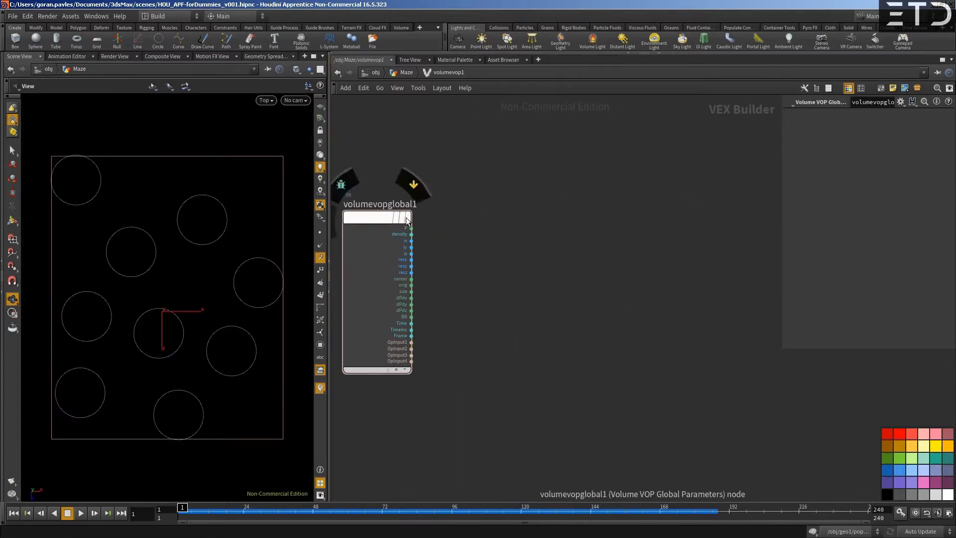
key("Tab")
type("bind")
key("Return")
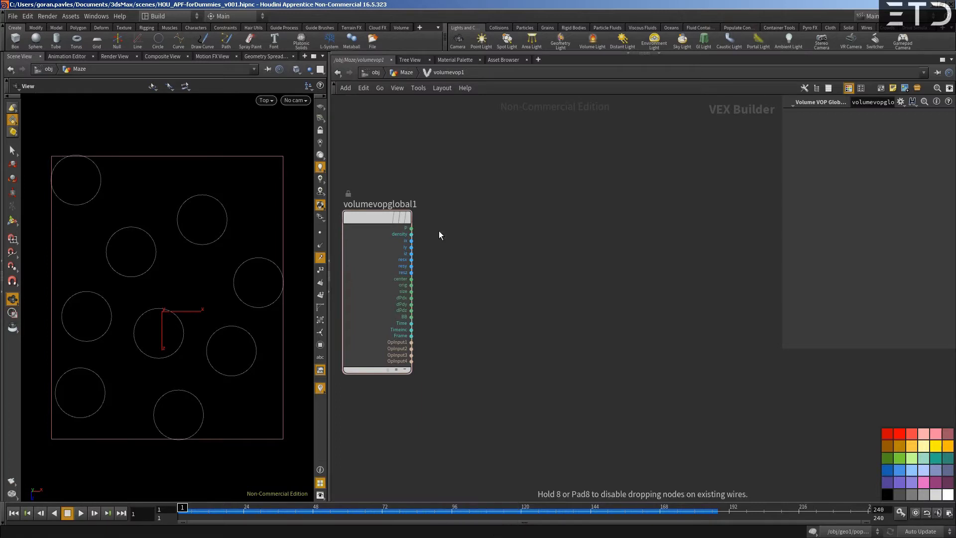
left_click(443, 226)
left_click_drag(444, 226, 468, 222)
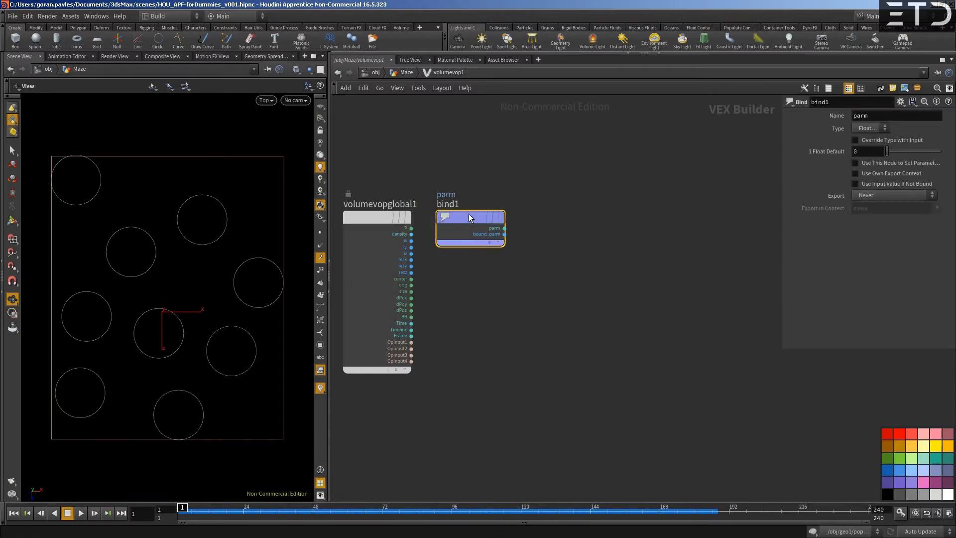
key("Delete")
Step: Add a Bind Export node to the Volume VOP network, on the far side from the global parameters node
key("Tab")
type("bind")
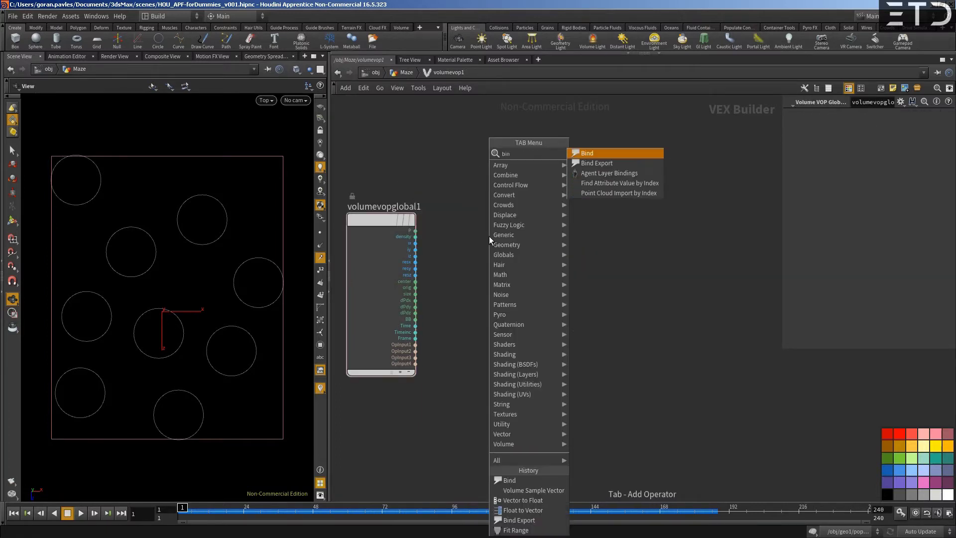
key("Down")
key("Return")
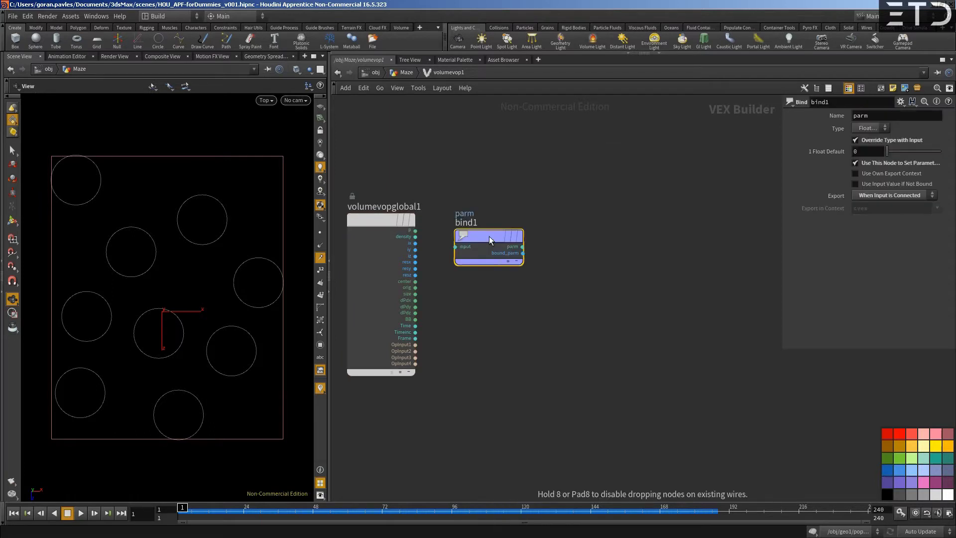
left_click(679, 262)
Step: Name the export binding "vel" and set its type to Vector
double_click(877, 115)
type("vel")
key("Return")
left_click_drag(693, 269, 749, 246)
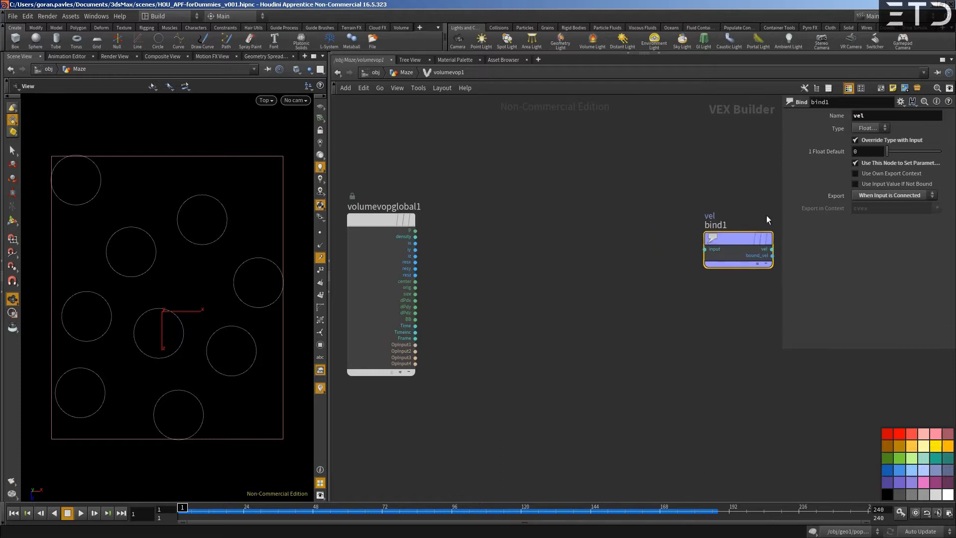
left_click(869, 129)
left_click(868, 209)
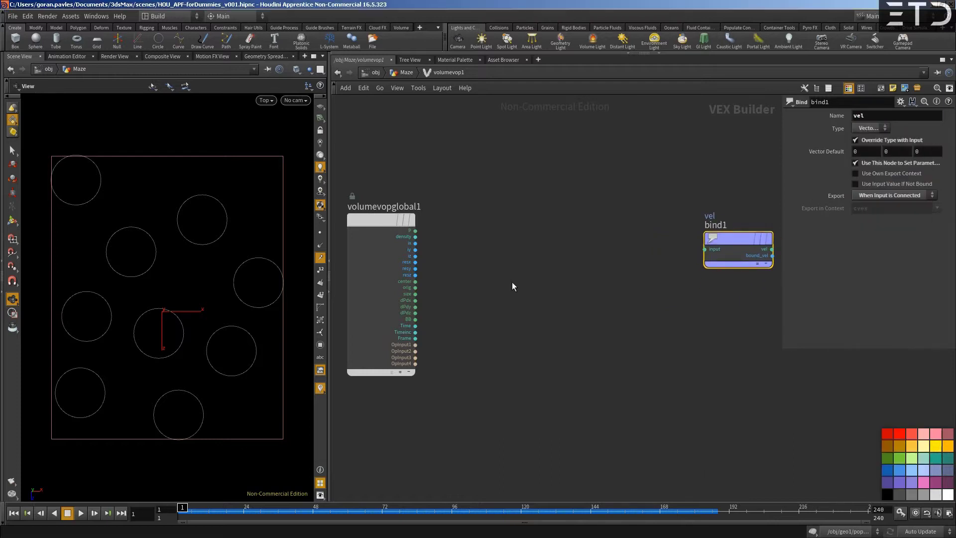
Step: Add an XYZ Distance node between the global parameters node and the vel binding
left_click(416, 236)
key("Escape")
left_click(415, 230)
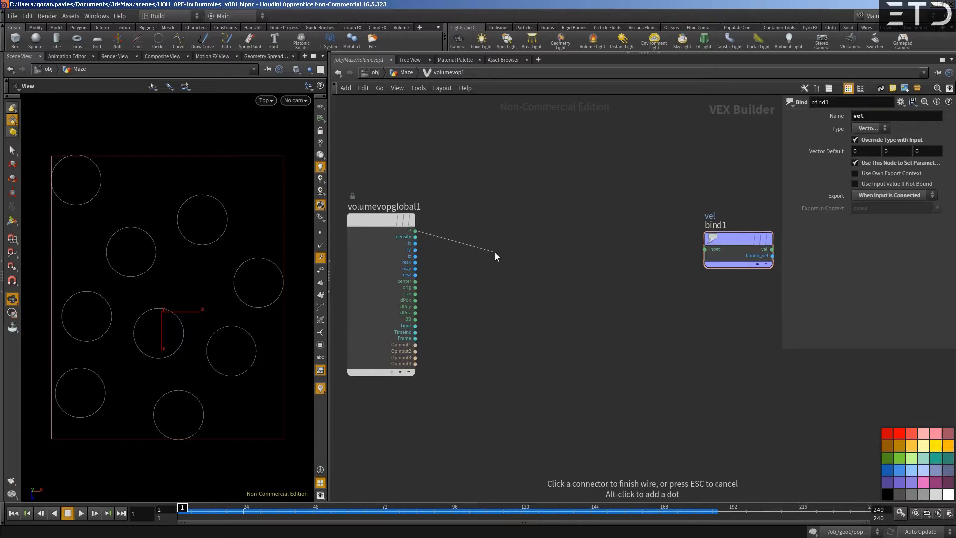
key("Tab")
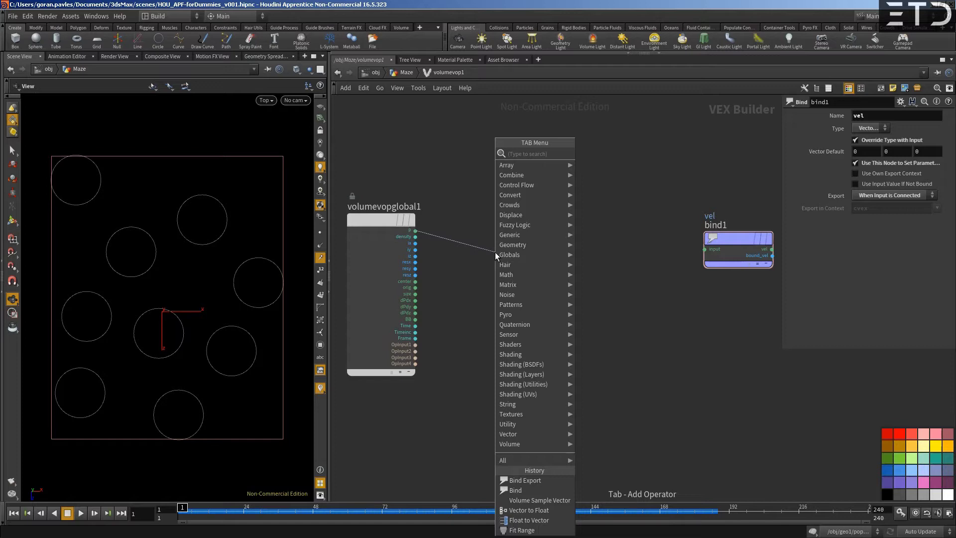
type("xyz")
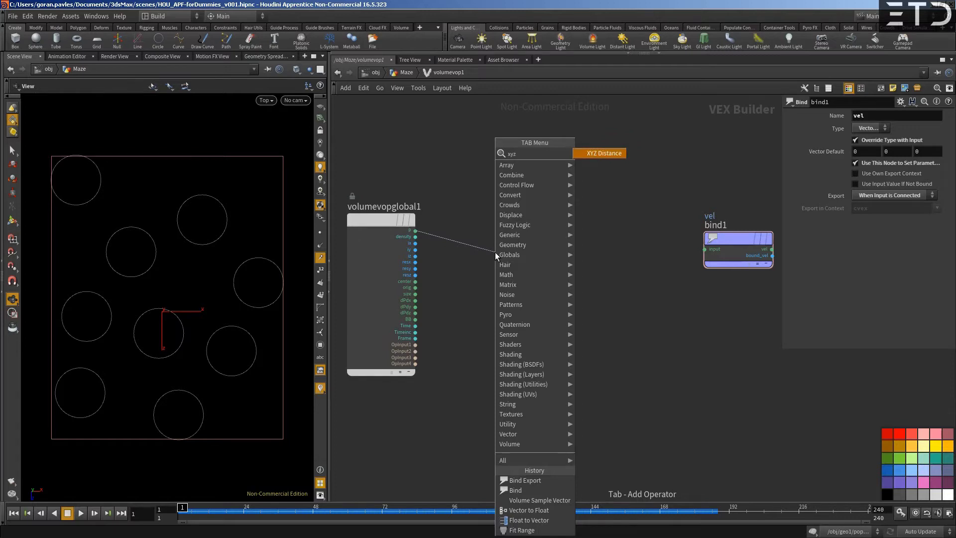
key("Return")
left_click_drag(495, 252, 541, 306)
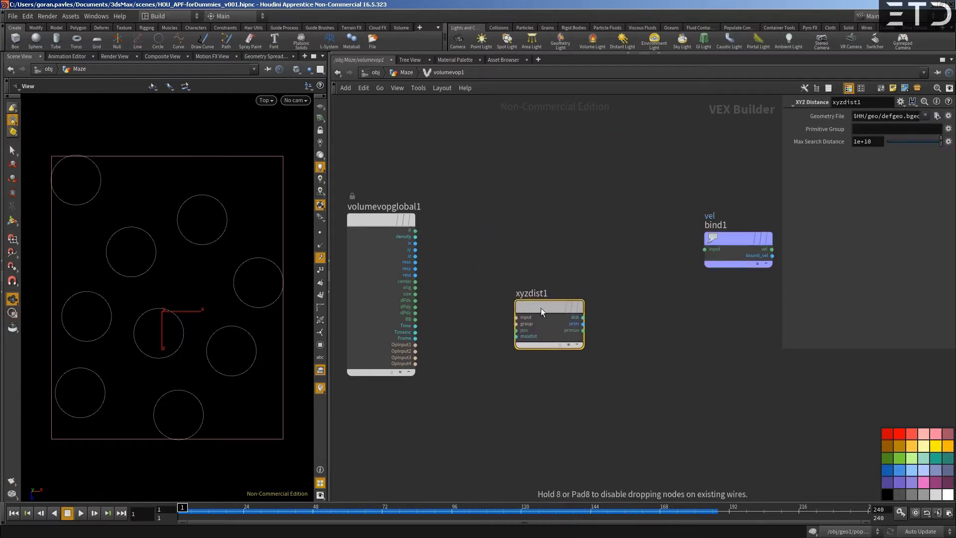
Step: Wire the global P output to the XYZ Distance node's pos and OpInput2 to its input
left_click(517, 330)
left_click(416, 231)
left_click(518, 320)
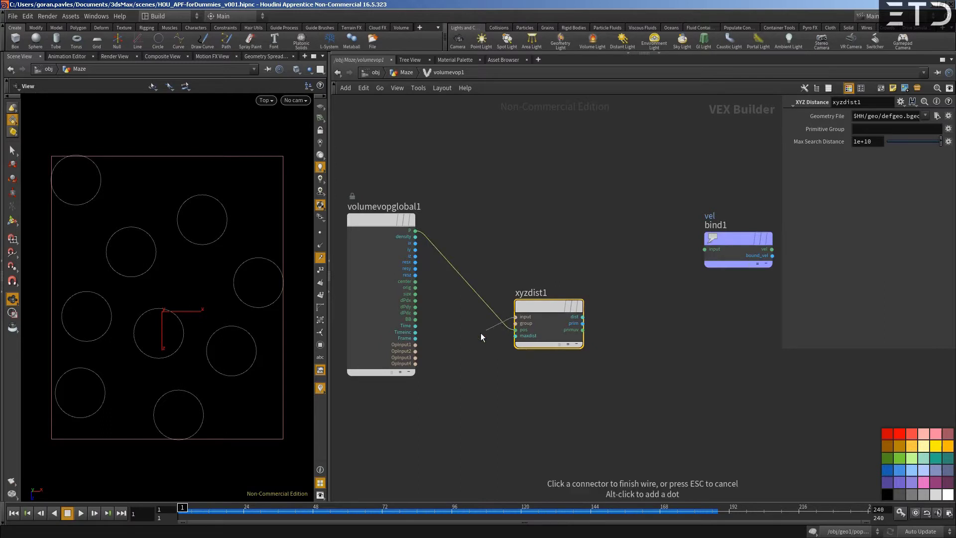
left_click(416, 351)
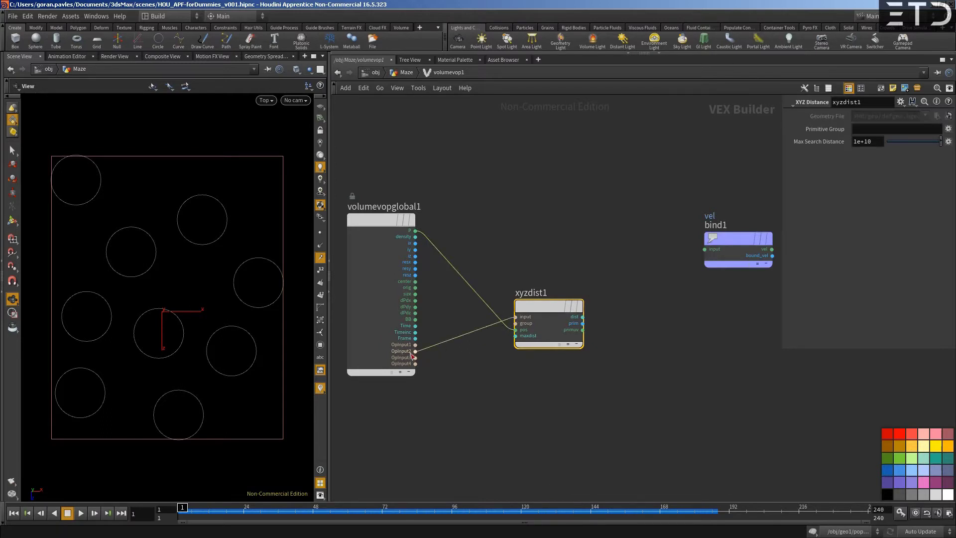
Step: In the Maze network, connect OUT_Cylinders to volumevop1's second input and move volume1 aside to clear the wires
left_click(409, 73)
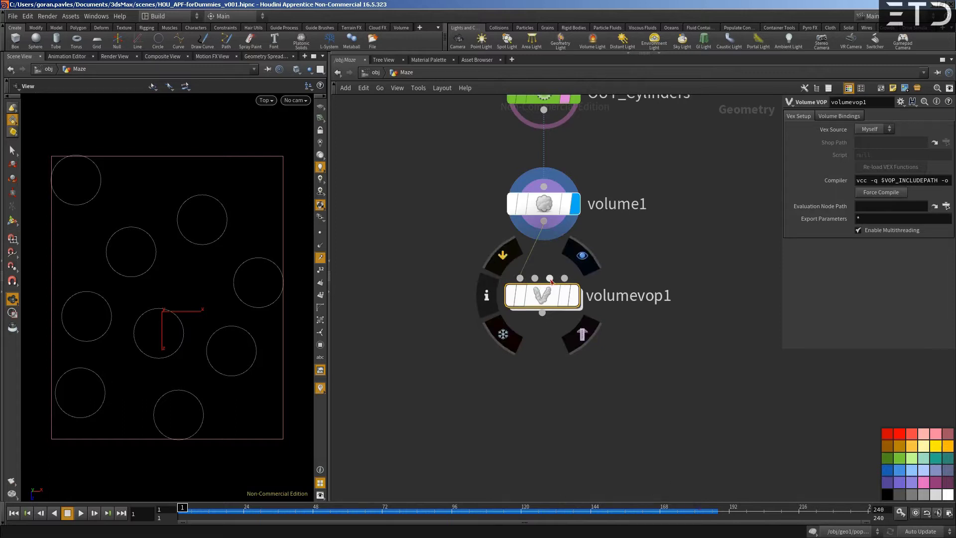
left_click(535, 278)
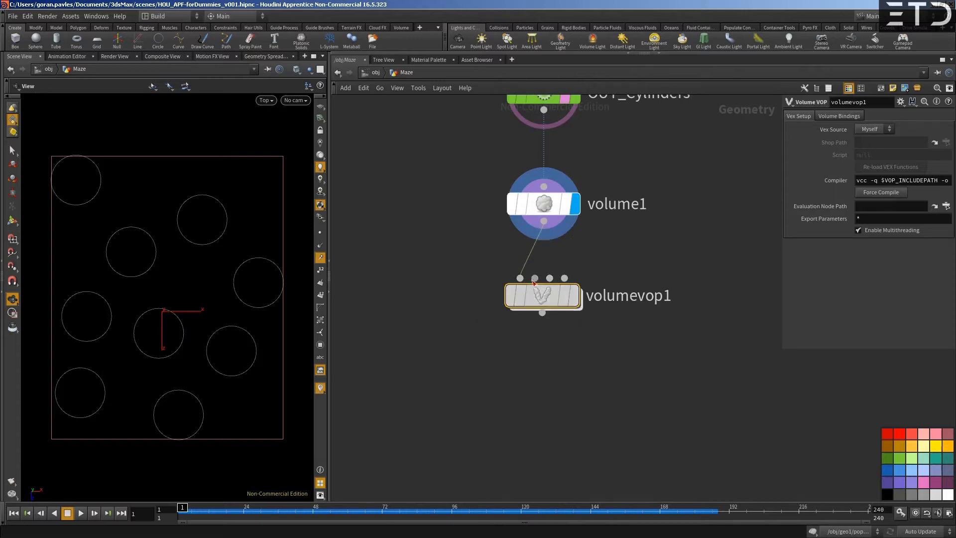
left_click(544, 111)
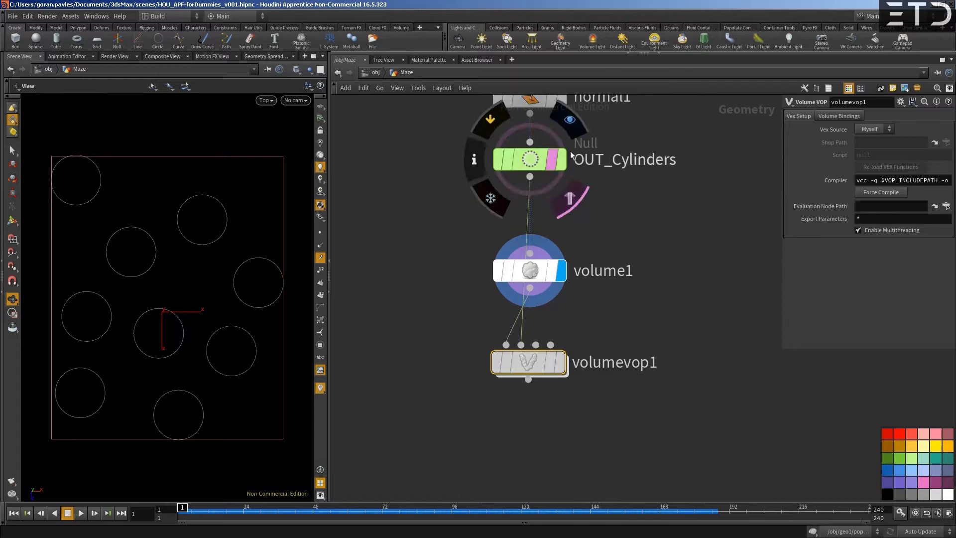
left_click_drag(538, 370, 602, 373)
left_click_drag(531, 273, 445, 264)
left_click_drag(595, 361, 533, 355)
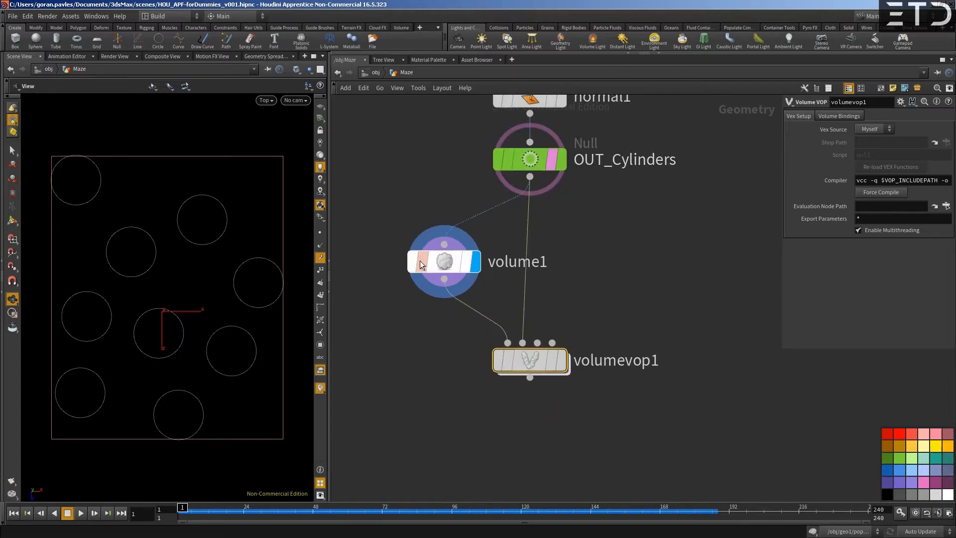
Step: Reopen the volumevop1 network and move the XYZ Distance node closer to the global parameters node
mouse_move(448, 265)
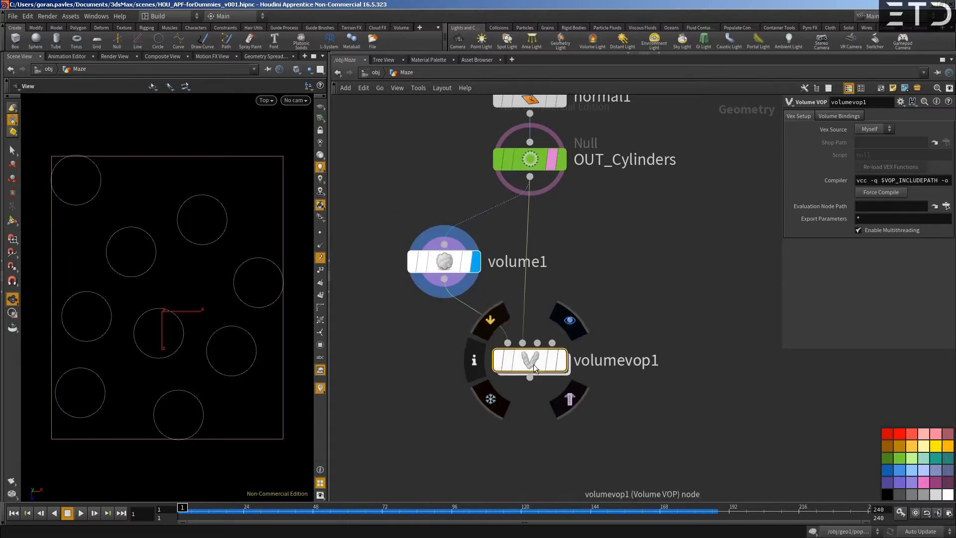
mouse_move(525, 357)
double_click(529, 361)
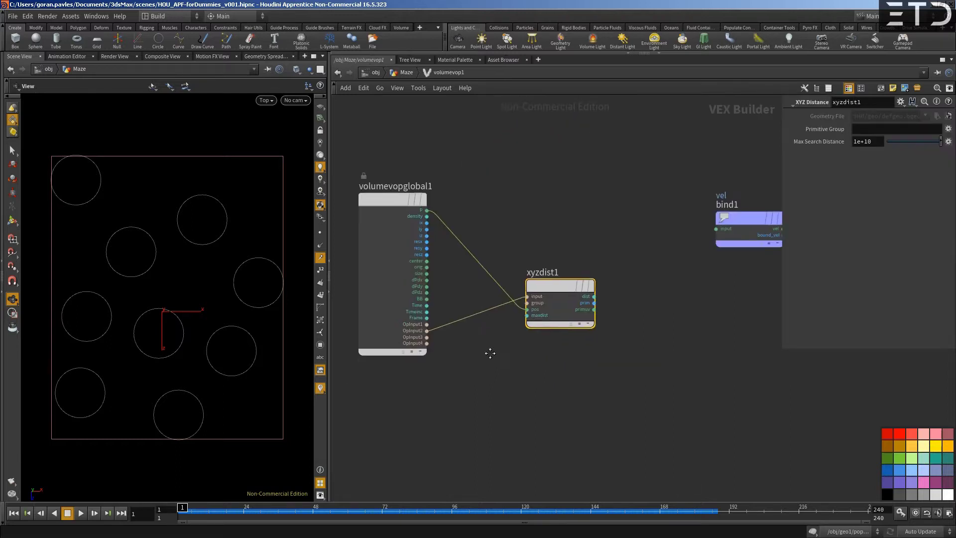
left_click_drag(551, 271, 496, 297)
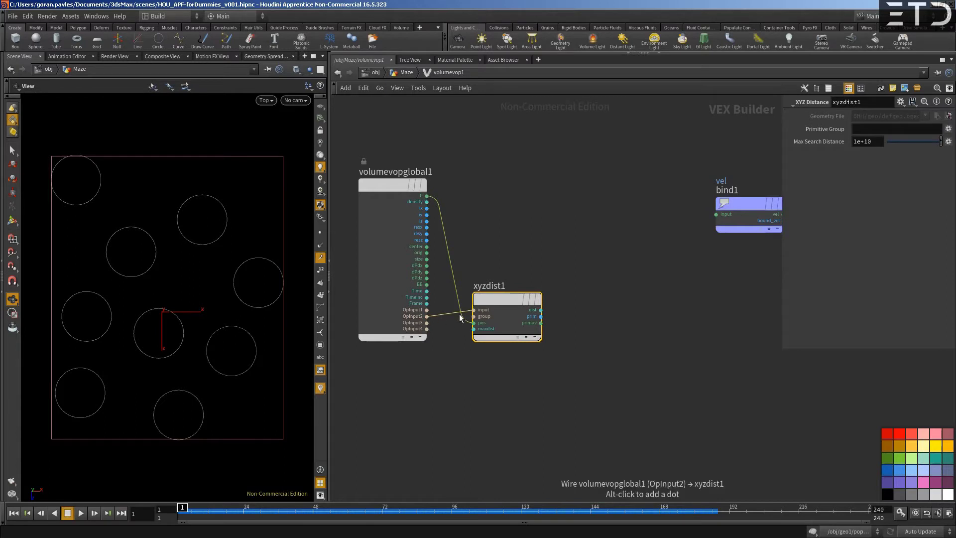
Step: Add a Primitive Attribute node fed by the XYZ Distance node's prim output
left_click_drag(483, 301, 474, 310)
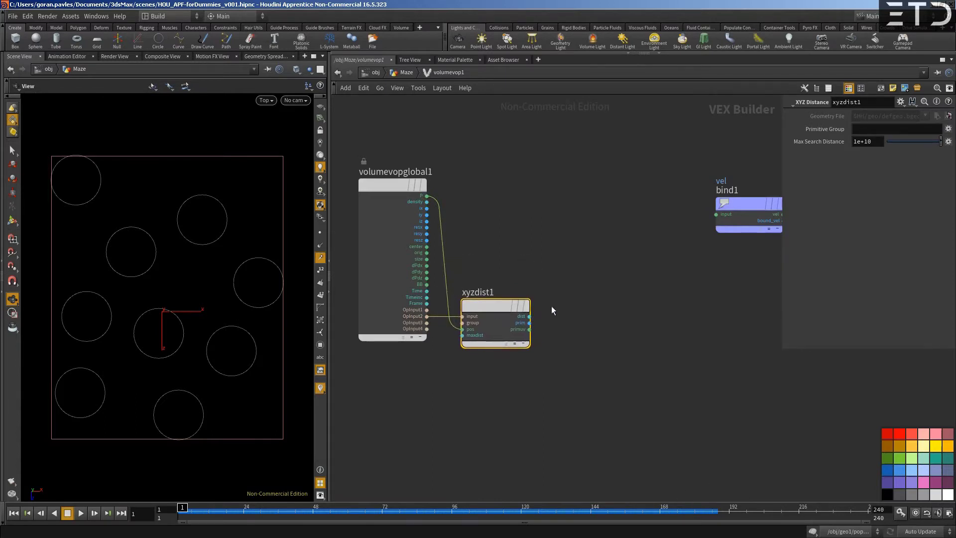
mouse_move(529, 323)
left_mouse_down()
mouse_move(587, 314)
mouse_move(542, 324)
left_mouse_up()
key("Escape")
left_click(530, 330)
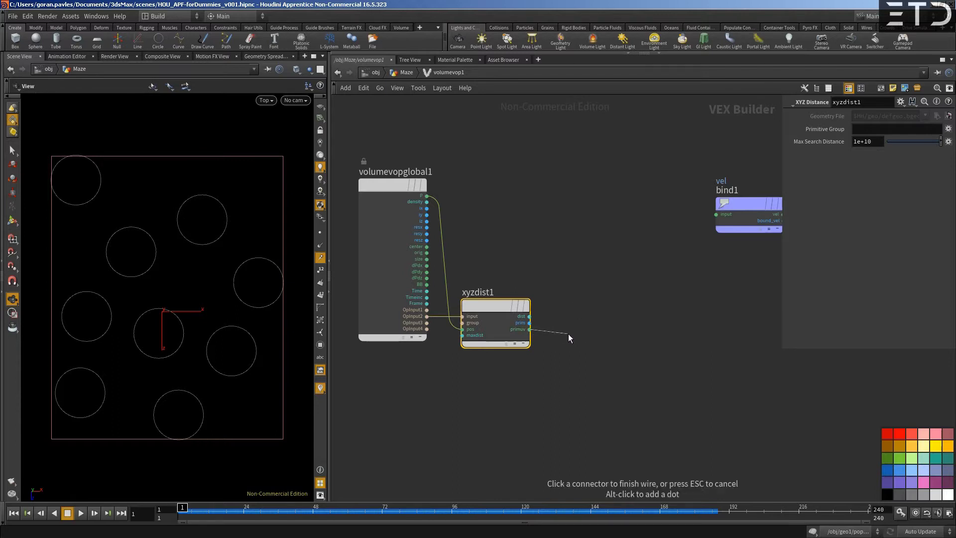
left_click(529, 323)
key("Tab")
type("prim")
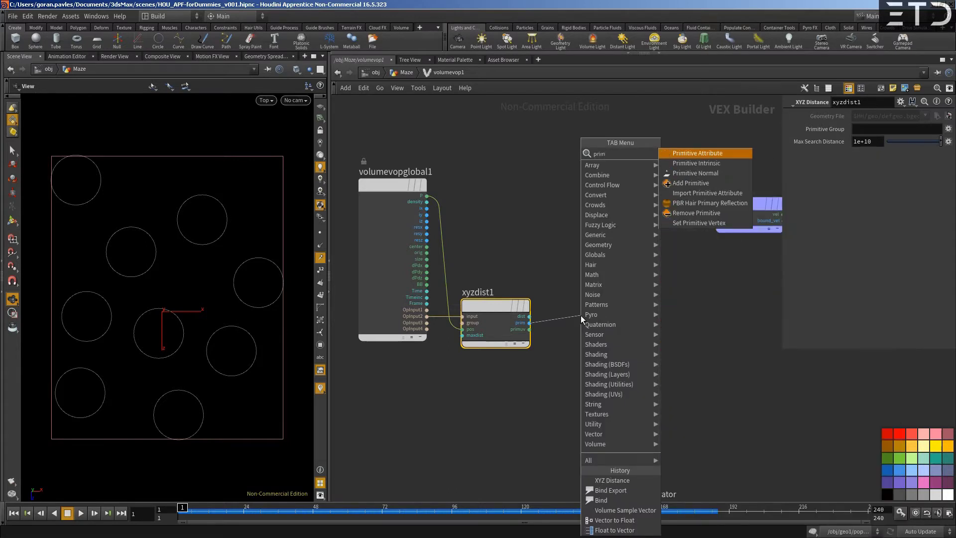
key("Return")
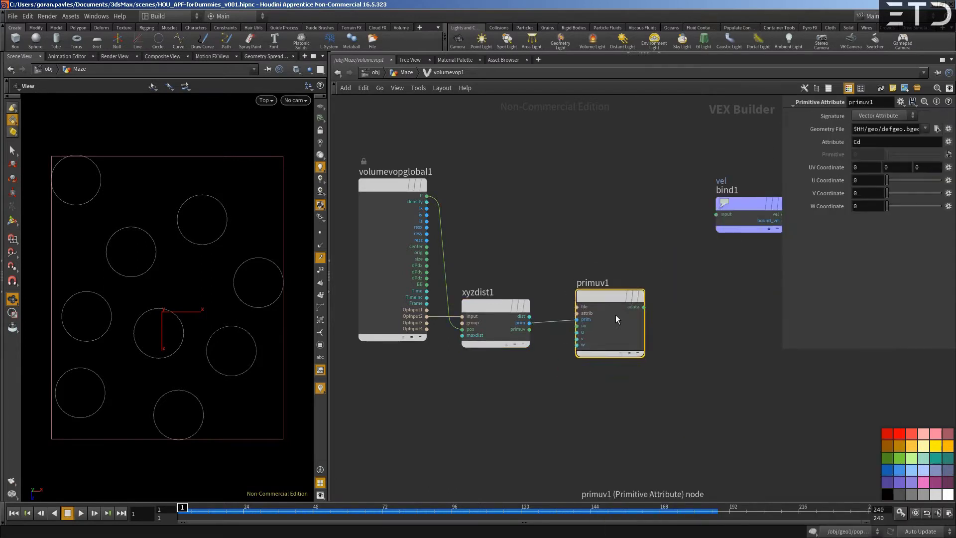
Step: Wire primuv to the Primitive Attribute node's uv and OpInput2 to its file input, spacing the nodes to clear the wires
left_click(585, 330)
left_click(530, 329)
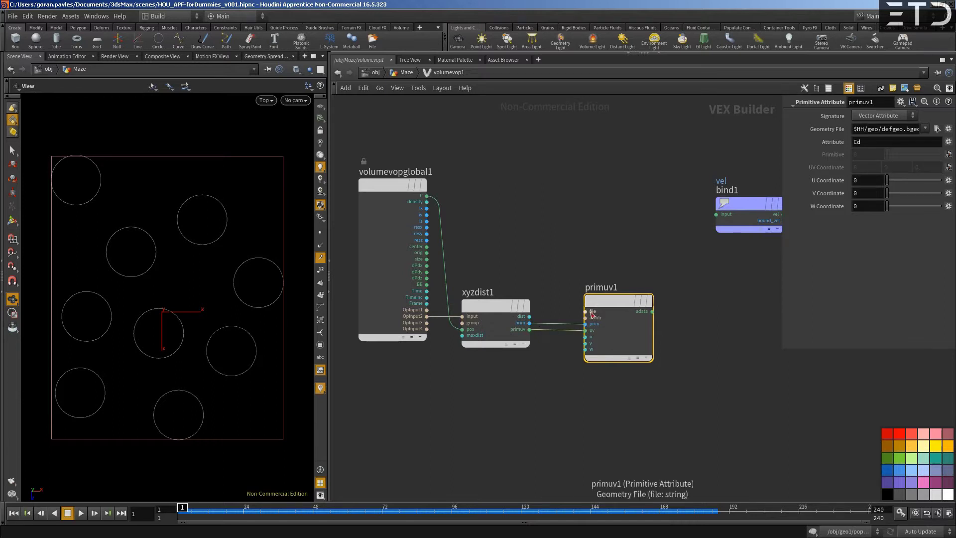
left_click(586, 312)
left_click(426, 316)
left_click_drag(622, 300, 604, 285)
left_click_drag(481, 322, 468, 363)
left_click_drag(602, 282, 585, 306)
Step: Set the Primitive Attribute node's attribute to N and rename the node N
left_click_drag(867, 143, 773, 151)
type("N")
key("Return")
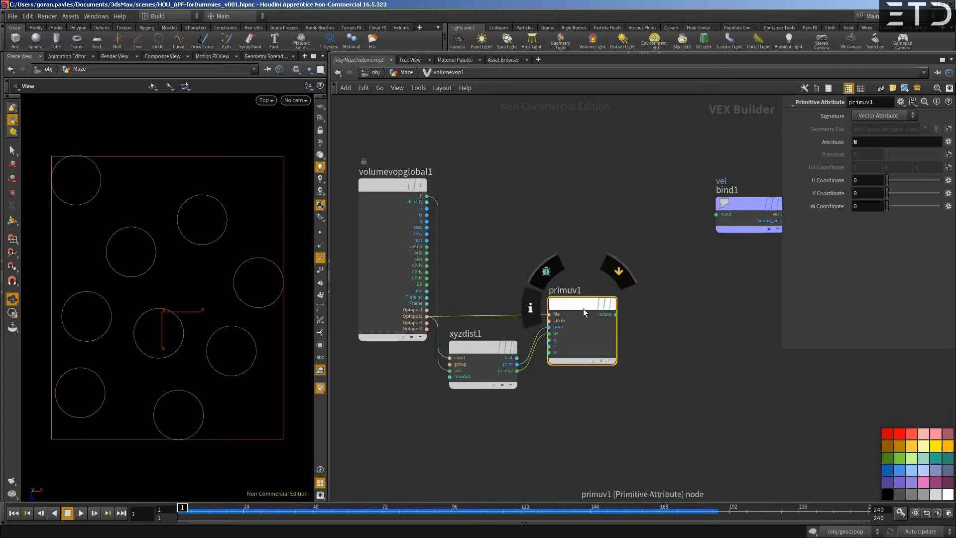
left_click(602, 361)
double_click(564, 290)
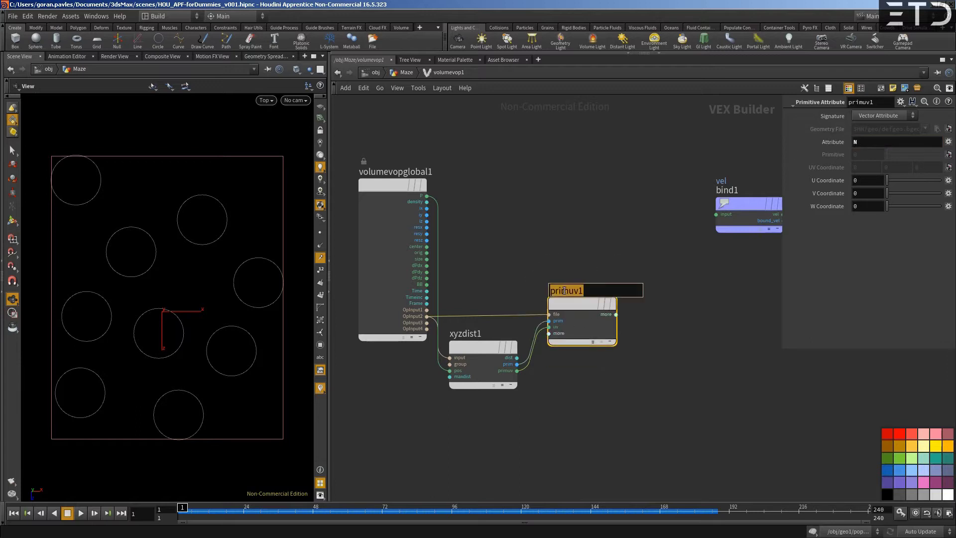
type("N")
key("Return")
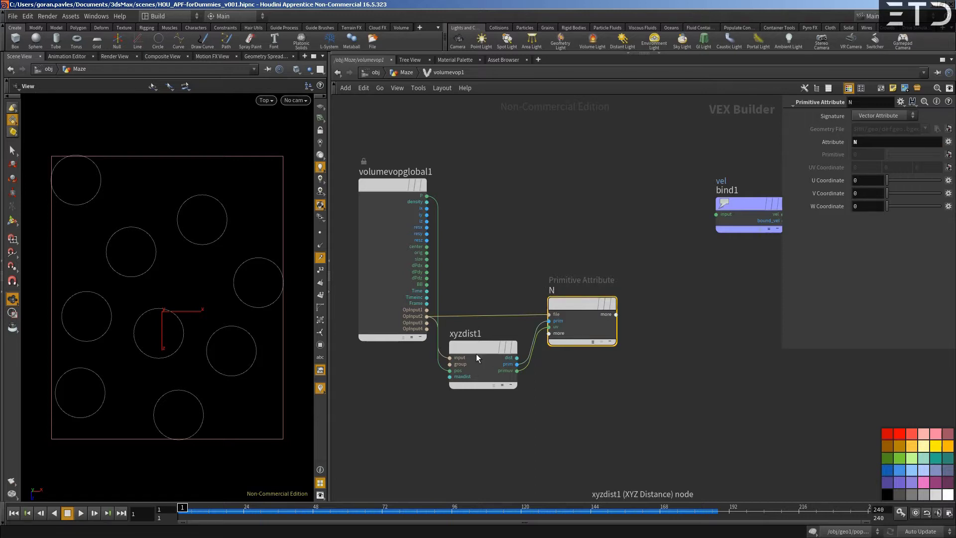
Step: Tidy the XYZ Distance and N nodes, showing all of N's inputs, and narrow the parameter area slightly
left_click_drag(476, 350, 477, 341)
left_click_drag(562, 304, 558, 307)
mouse_move(576, 308)
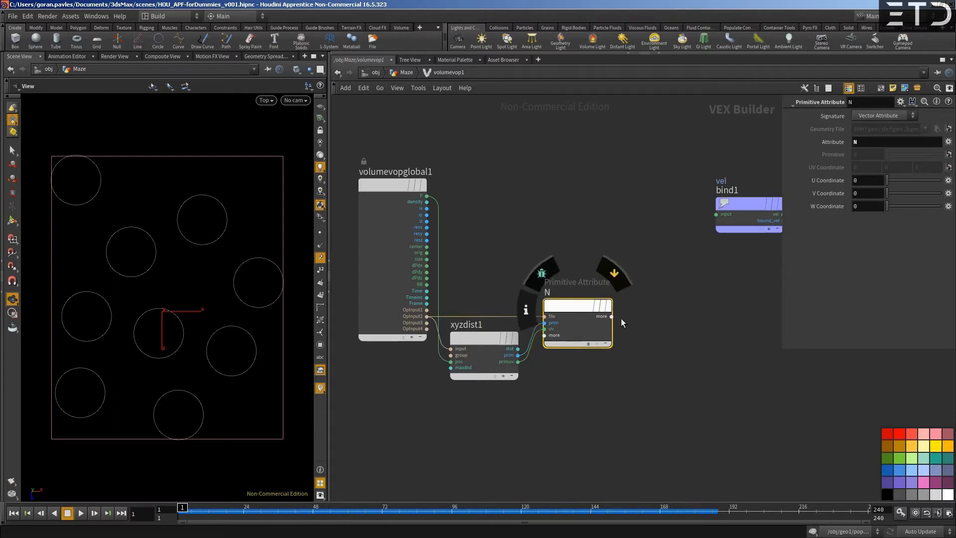
left_click(588, 343)
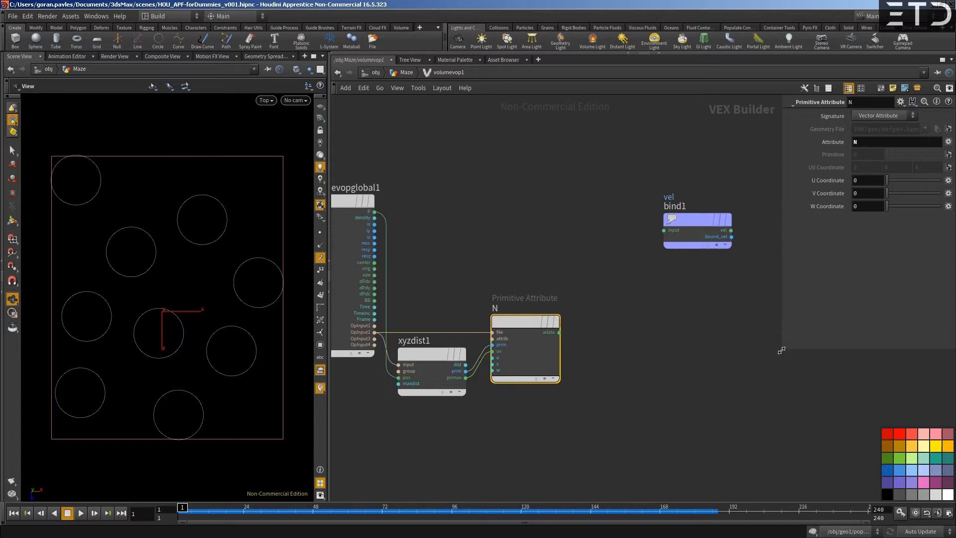
left_click_drag(781, 350, 793, 346)
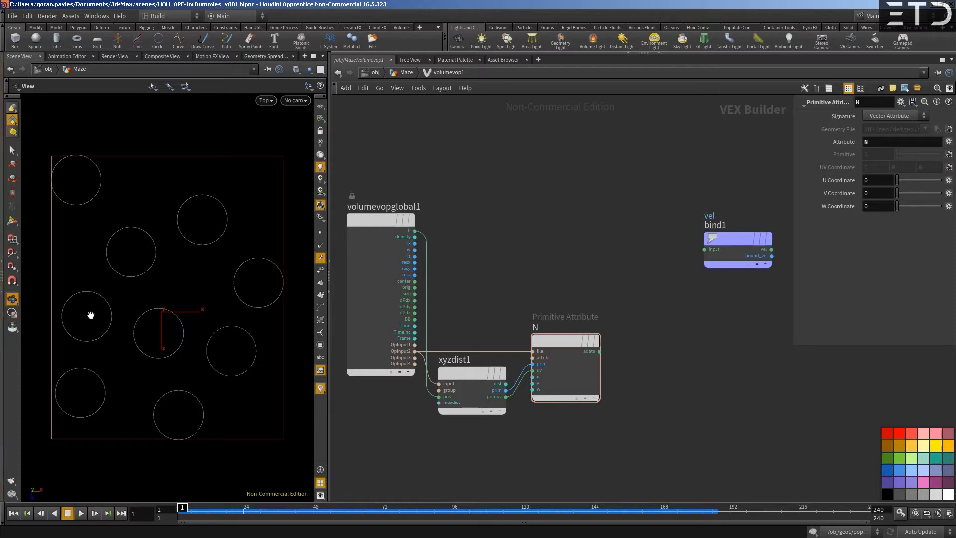
Step: Add a Constant node above the global parameters node
key("Tab")
type("const")
key("Return")
left_click(533, 193)
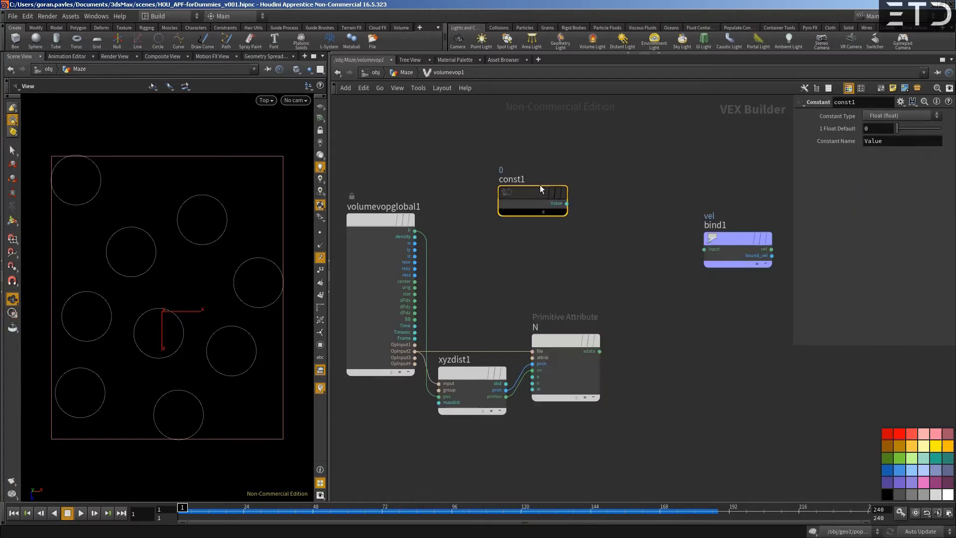
left_click_drag(533, 192, 496, 175)
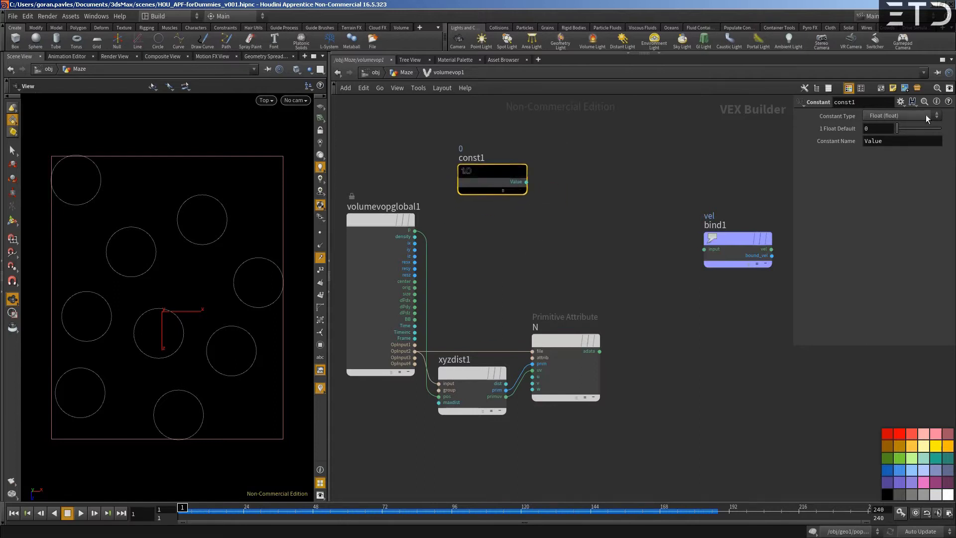
Step: Make the constant a Vector with default 1, 0, 0 and space it apart from the vel binding
left_click(888, 117)
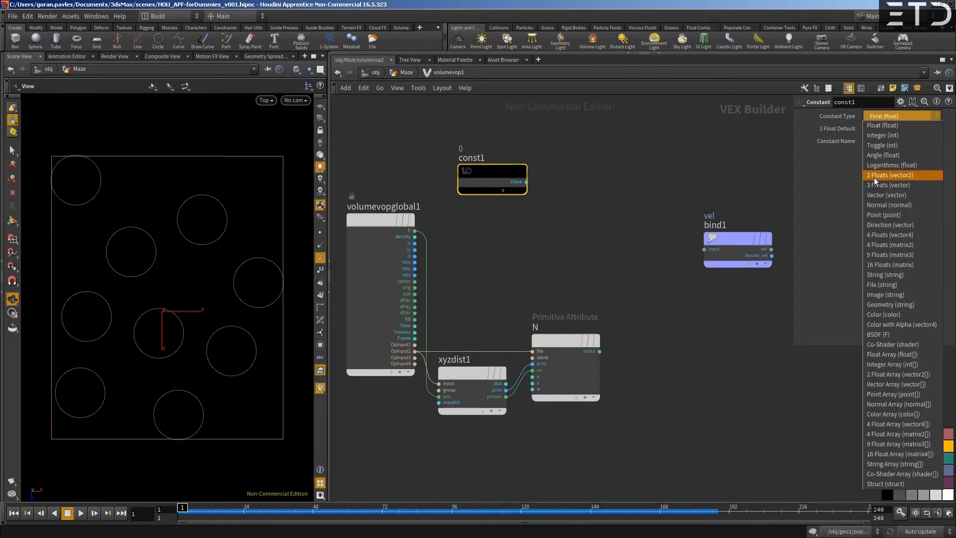
left_click(883, 194)
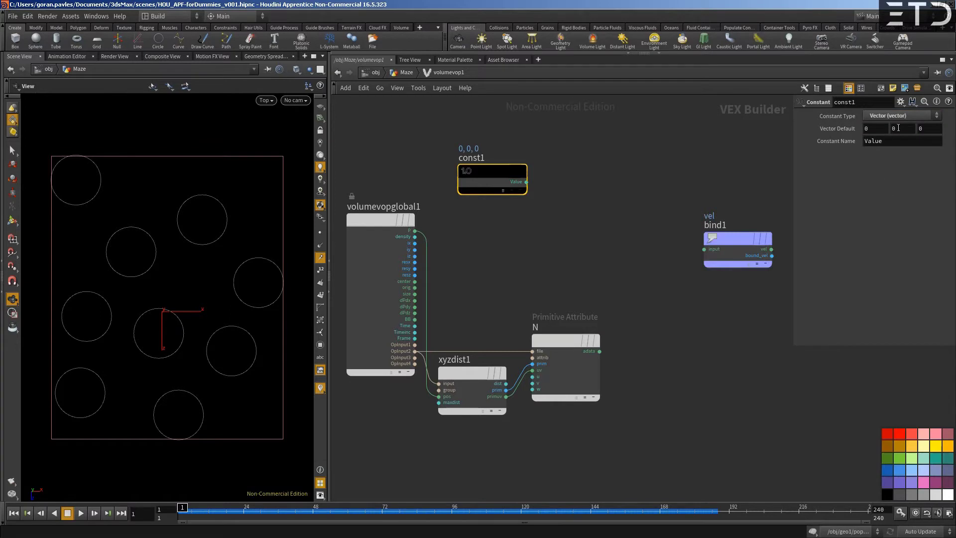
double_click(879, 130)
type("1")
key("Return")
left_click_drag(478, 173, 458, 171)
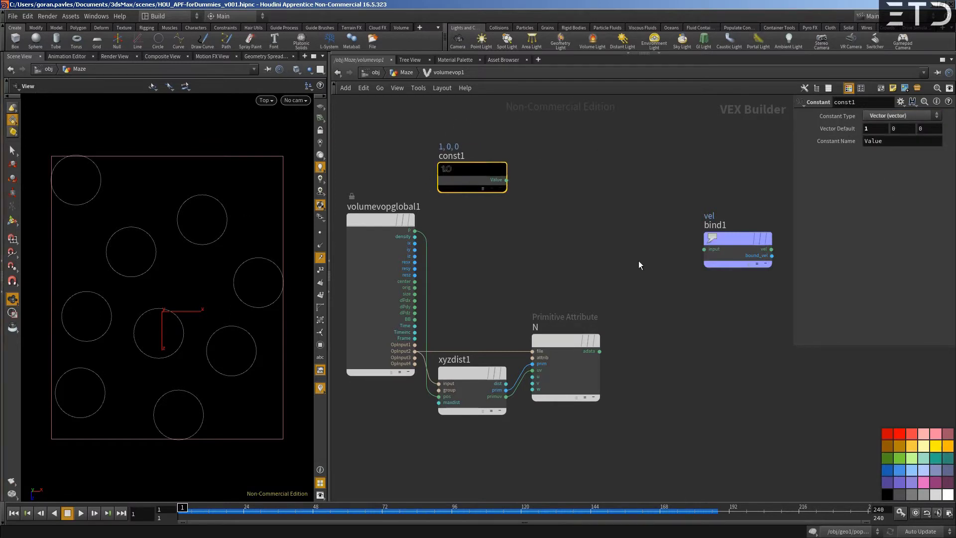
left_click_drag(719, 238, 732, 255)
middle_click_drag(683, 246, 675, 246)
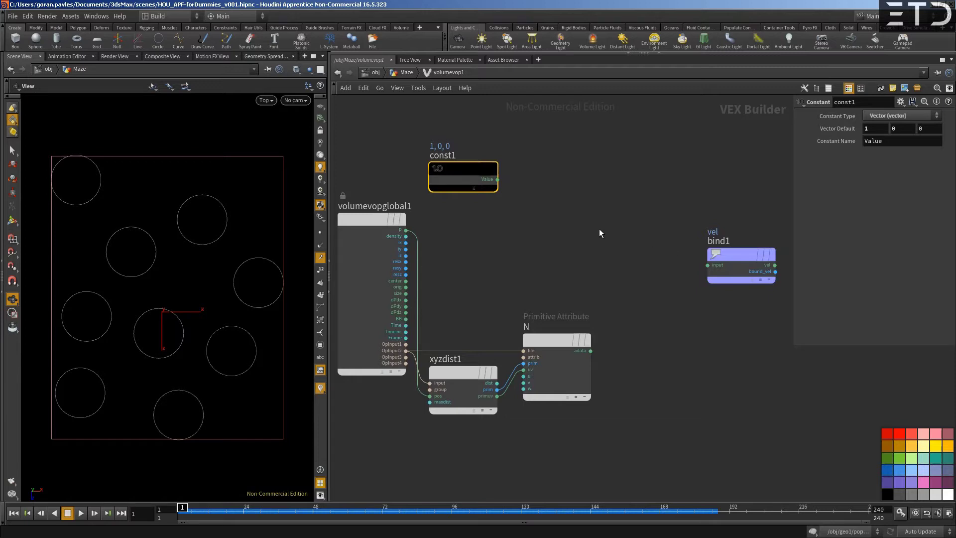
Step: Try adding a Float to Vector node between the constant and the vel binding
key("Tab")
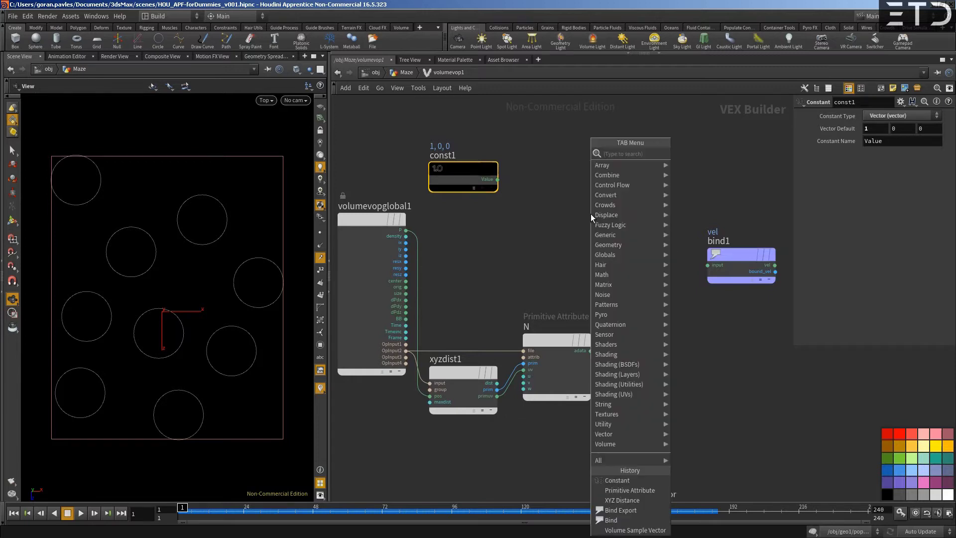
type("float")
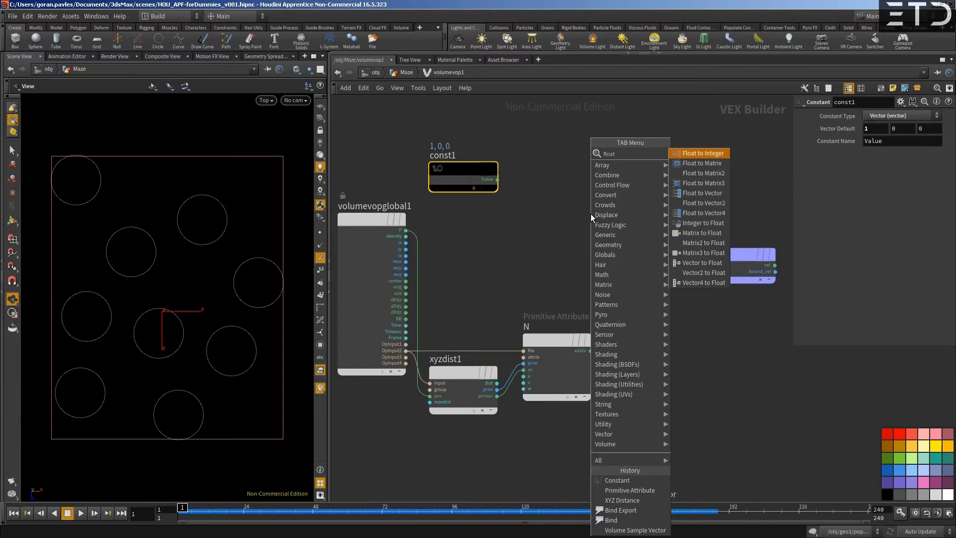
type(" to vec")
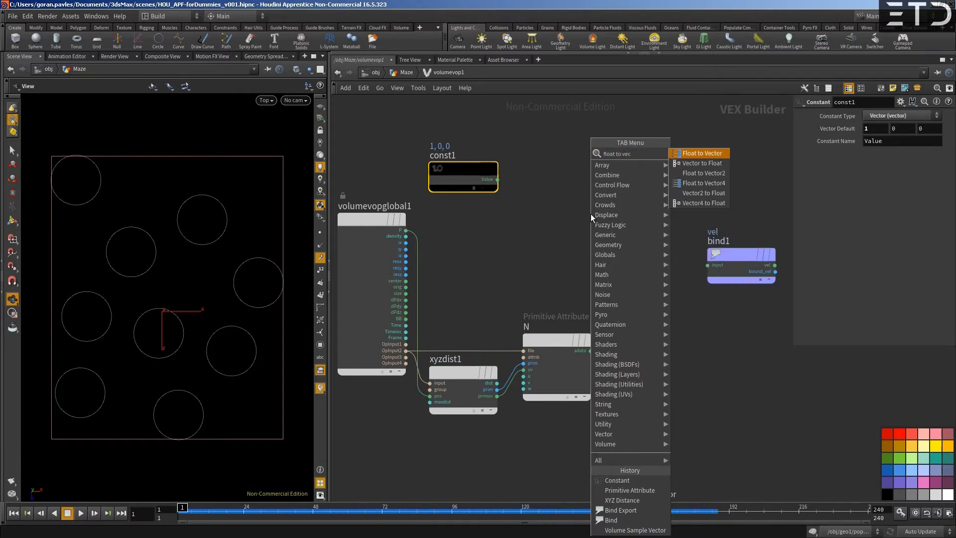
key("Return")
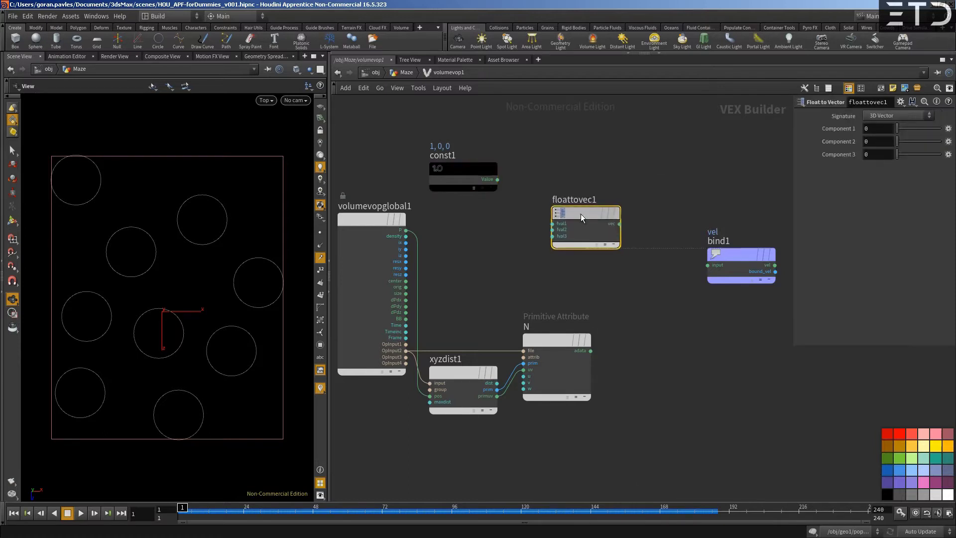
left_click(563, 225)
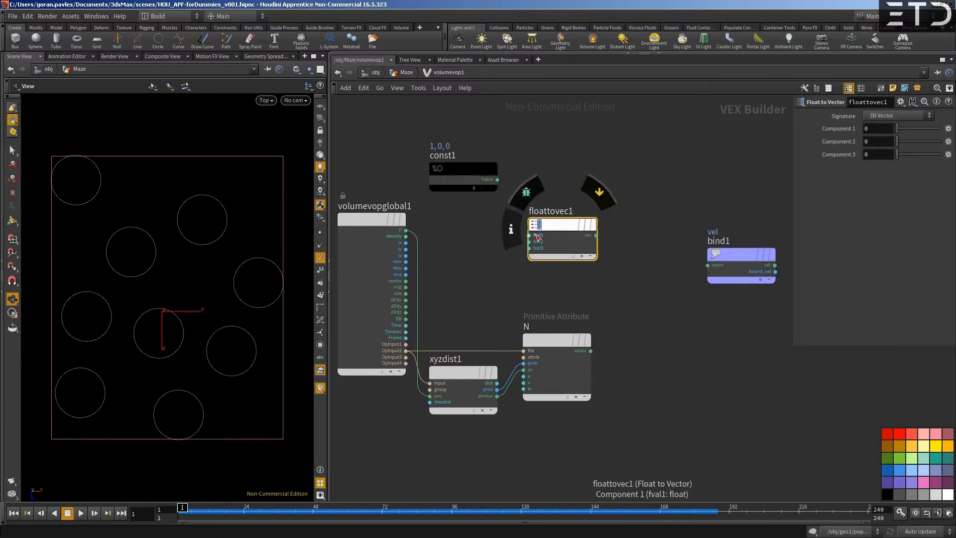
left_click_drag(552, 227, 560, 222)
Step: Try a Float constant type with a value of 1 for const1
left_click(485, 182)
left_click(889, 112)
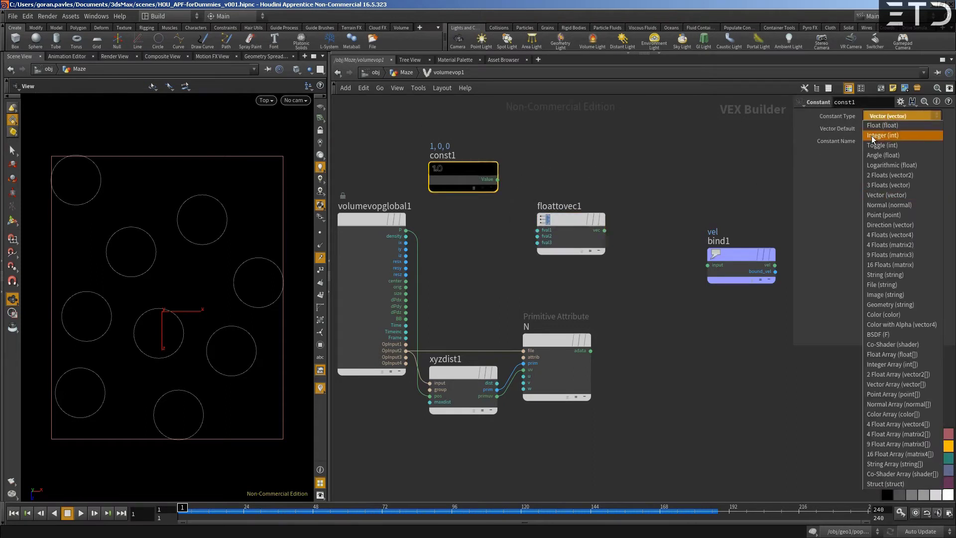
left_click(892, 133)
left_click(878, 128)
key("Return")
Step: Delete the Float to Vector node and return const1 to the Vector type
left_click_drag(498, 180, 552, 168)
key("Delete")
left_click(471, 169)
left_click(901, 116)
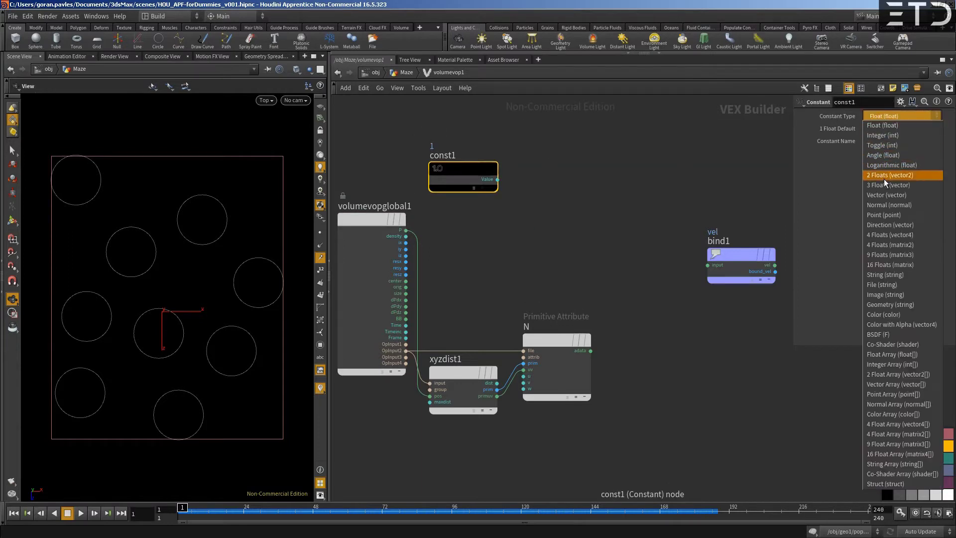
left_click(886, 195)
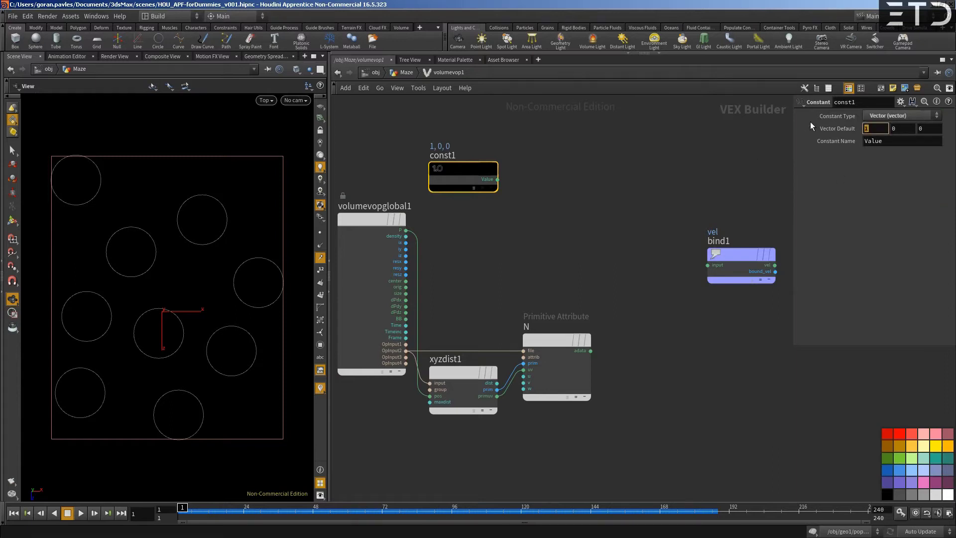
Step: Add a Cross Product node, wiring const1's Value to vec1 and the N node's adata output to vec2
left_click_drag(461, 155, 476, 172)
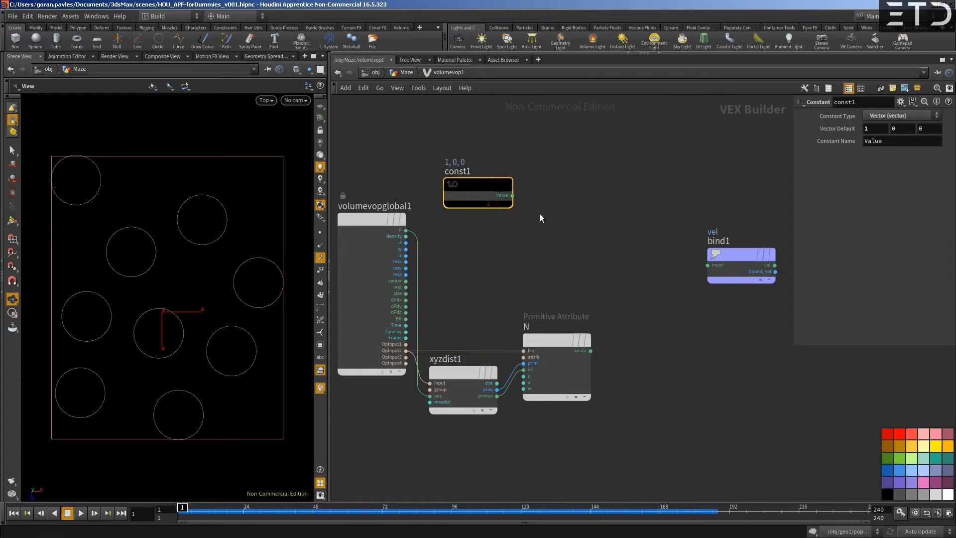
left_click(513, 195)
key("Tab")
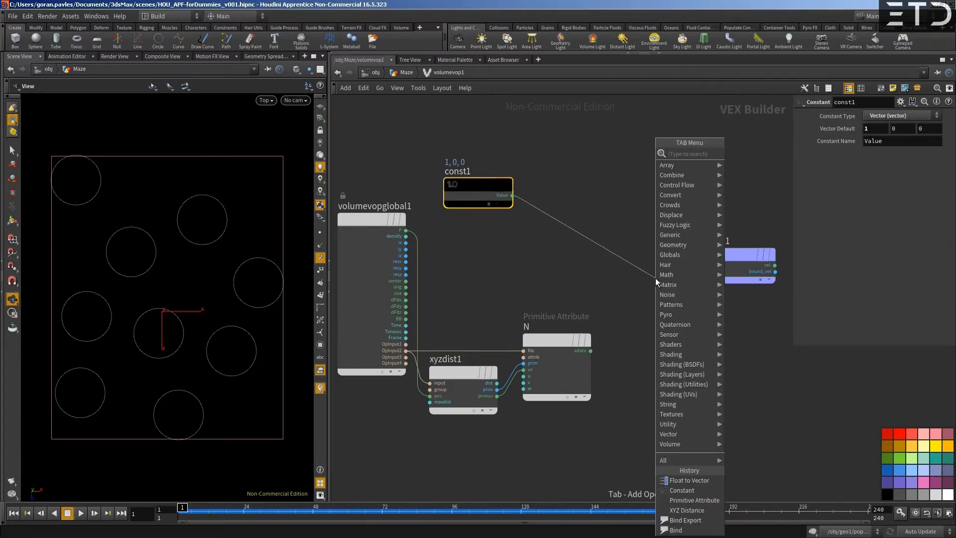
type("cross")
key("Return")
left_click(655, 278)
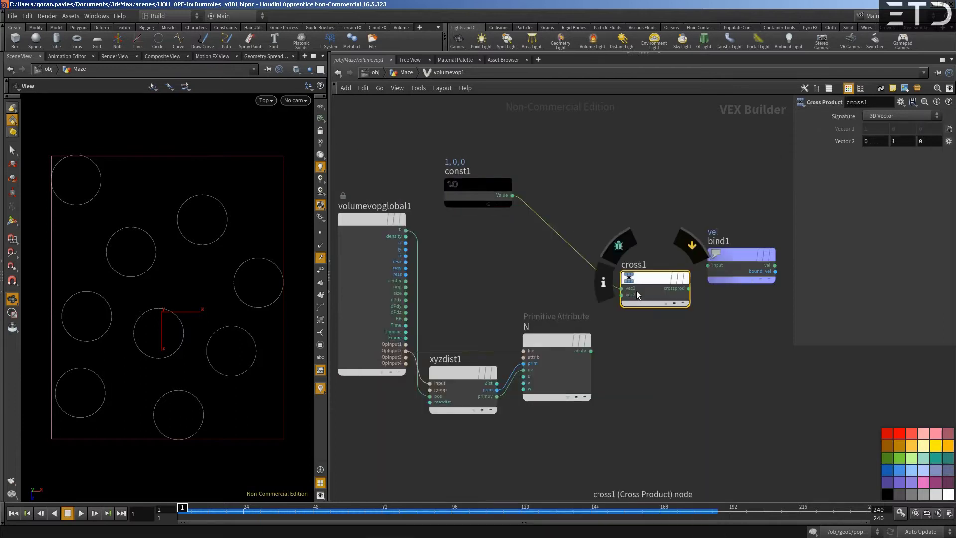
left_click_drag(622, 295, 590, 351)
Step: Spread out the constant, Cross Product and vel binding nodes to leave room between them
middle_click_drag(737, 258, 668, 243)
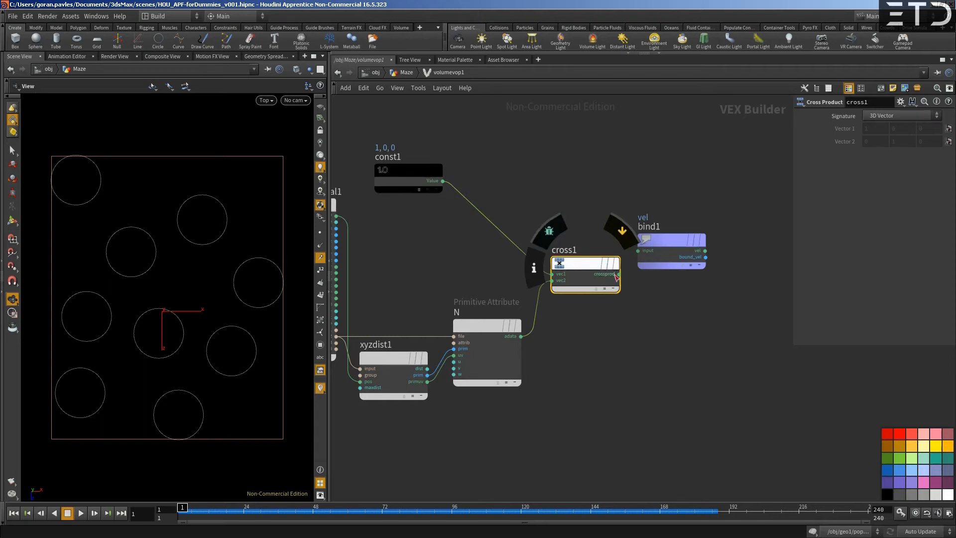
left_click_drag(664, 253, 742, 276)
left_click_drag(584, 266, 617, 264)
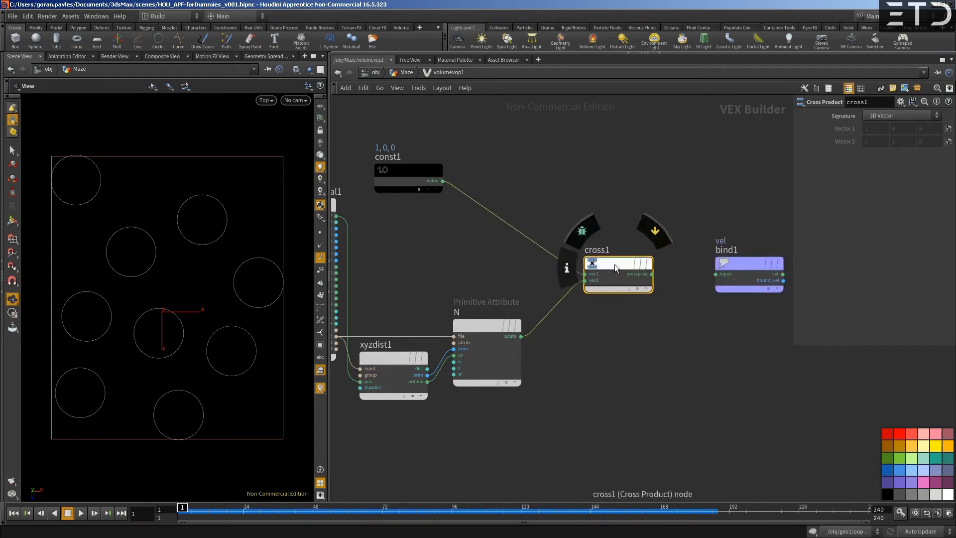
left_click_drag(406, 171, 488, 169)
left_click_drag(586, 251, 608, 255)
left_click_drag(729, 260, 751, 261)
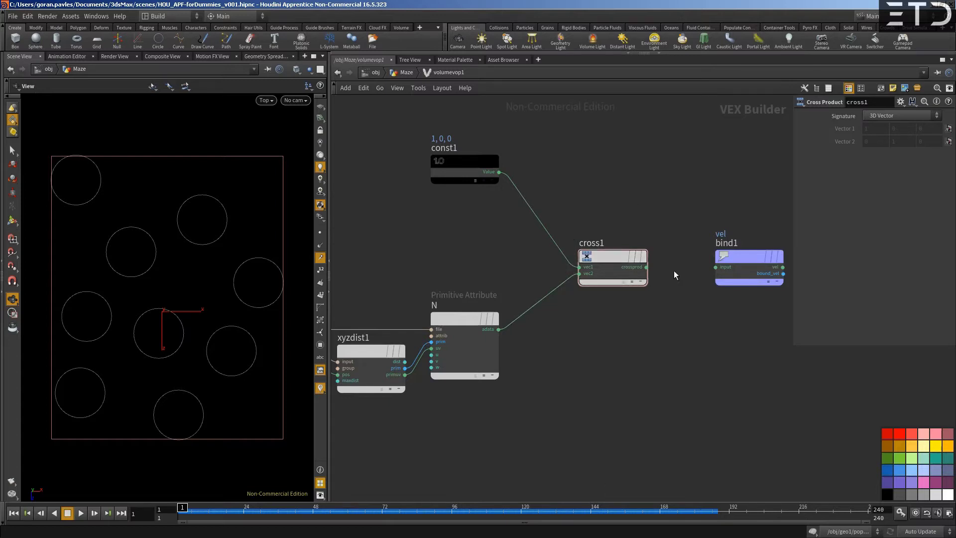
Step: Add a Normalize node and insert it on the wire between the N node and the Cross Product node
key("Tab")
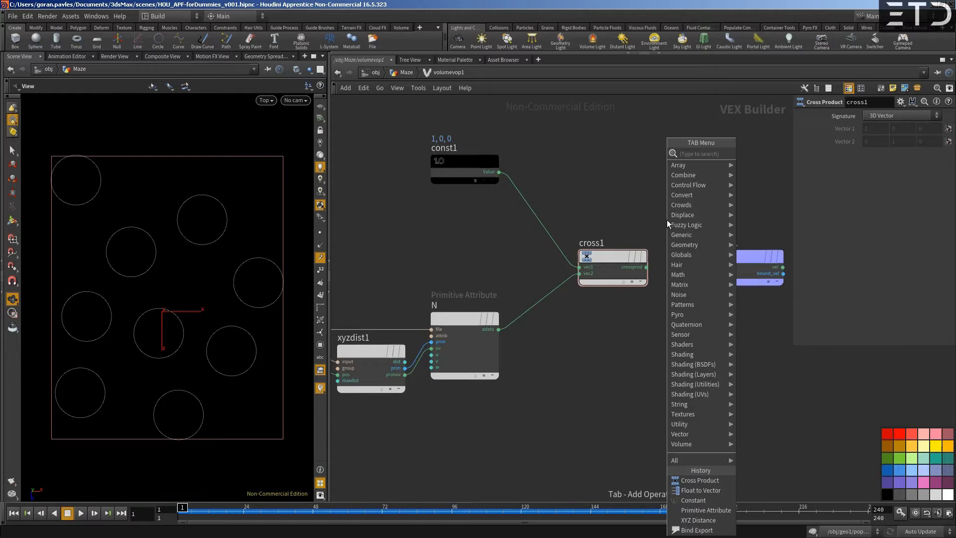
type("noram")
key("BackSpace")
key("BackSpace")
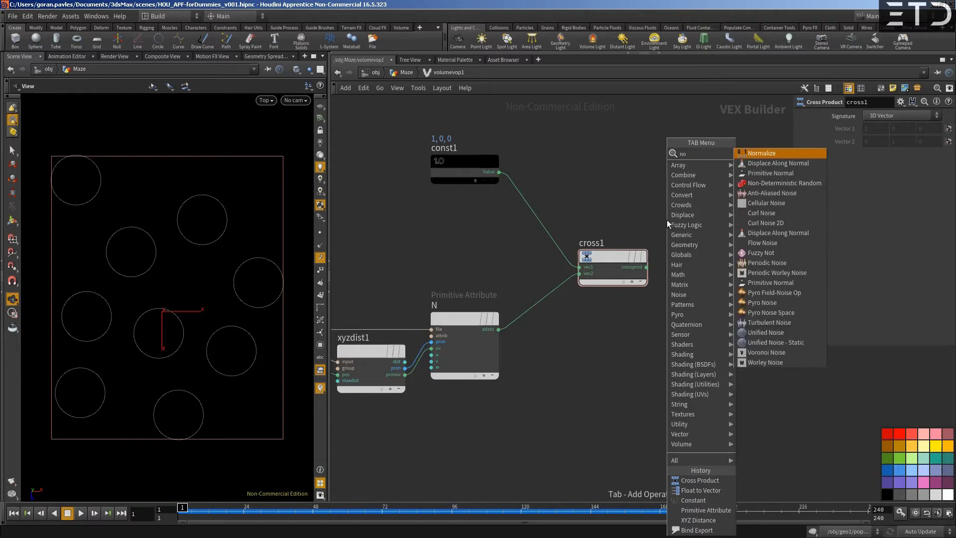
type("m")
key("Return")
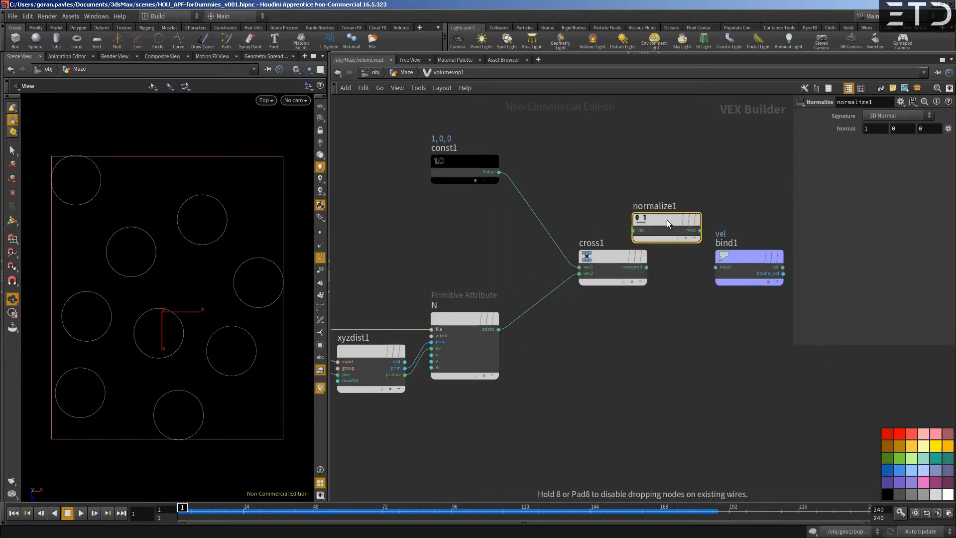
left_click(534, 289)
left_click_drag(534, 290, 548, 324)
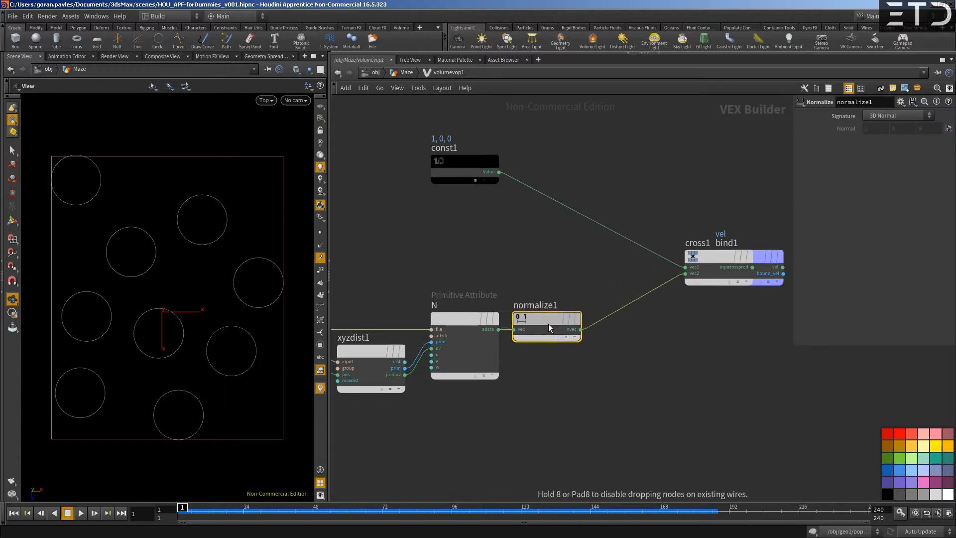
Step: Rearrange the cross1, vel binding and const1 nodes, bringing cross1 near its inputs and leaving space before the binding
left_click_drag(720, 264, 638, 264)
middle_click_drag(638, 264, 482, 213)
left_click_drag(536, 248, 689, 237)
middle_click_drag(491, 244, 621, 275)
left_click_drag(390, 179, 472, 183)
Step: Duplicate normalize1 and attach the copy to cross1's crossprod output
left_click(461, 324)
key("ctrl+c")
key("ctrl+v")
left_click_drag(594, 275, 633, 265)
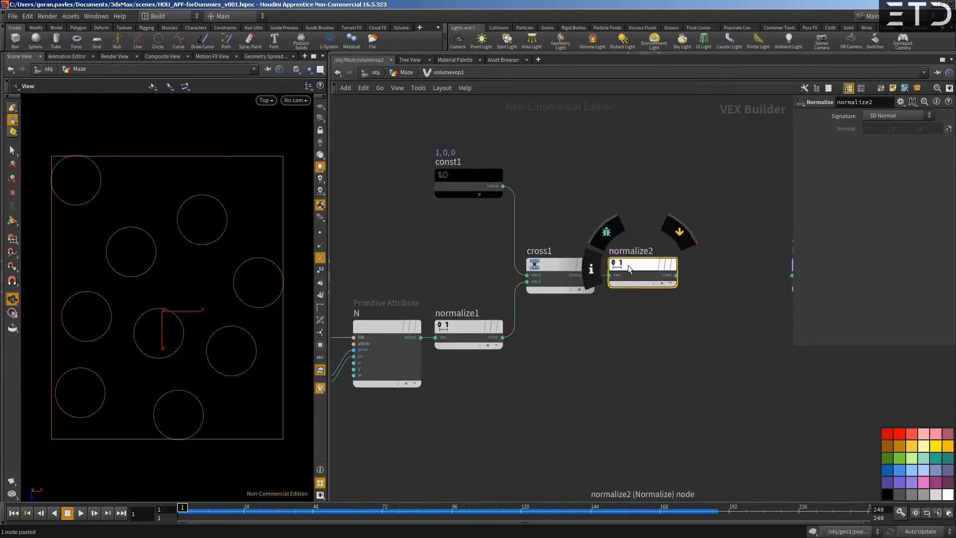
left_click(480, 183)
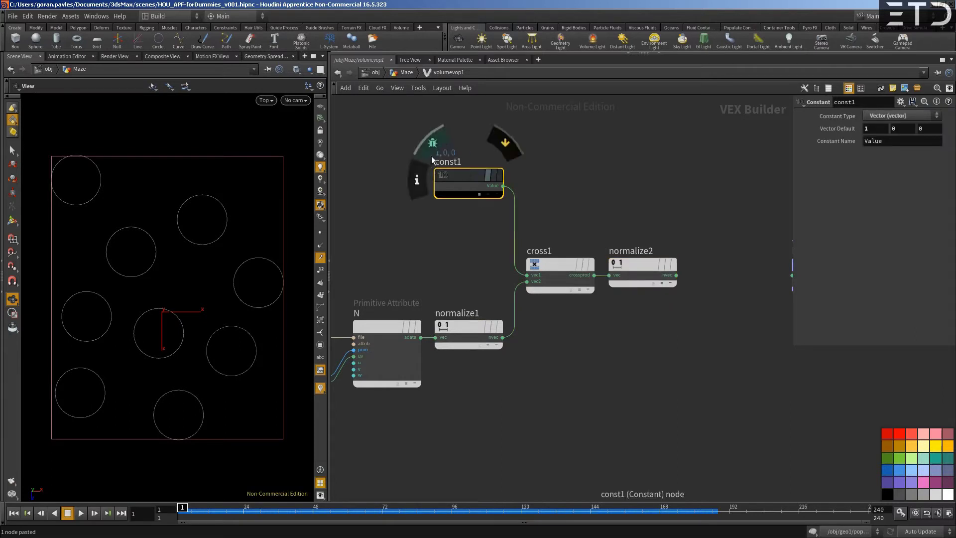
middle_click_drag(527, 218, 507, 210)
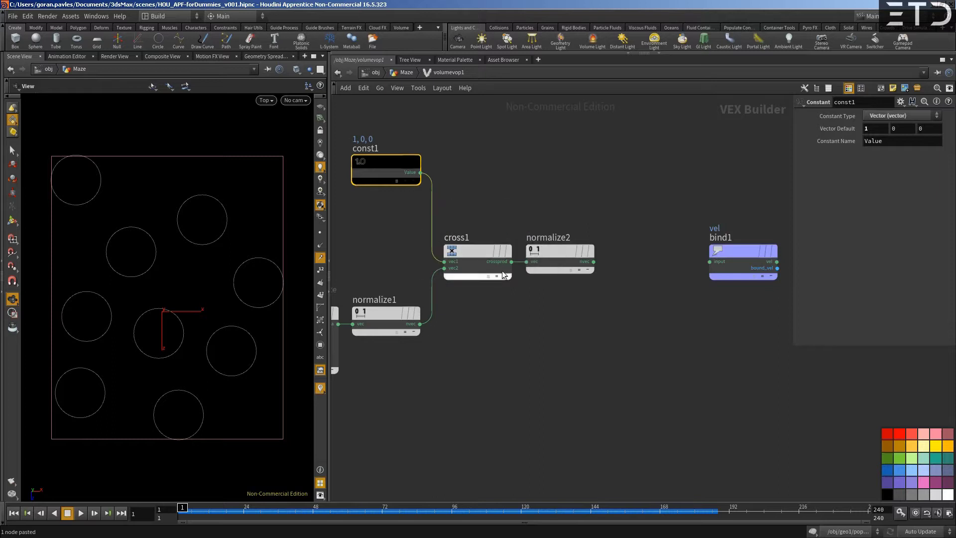
Step: Duplicate cross1 below normalize2, wiring normalize1 into the copy's vec1 and normalize2 into its vec2
left_click(552, 255)
middle_click_drag(565, 224, 520, 214)
left_click(431, 242)
key("ctrl+v")
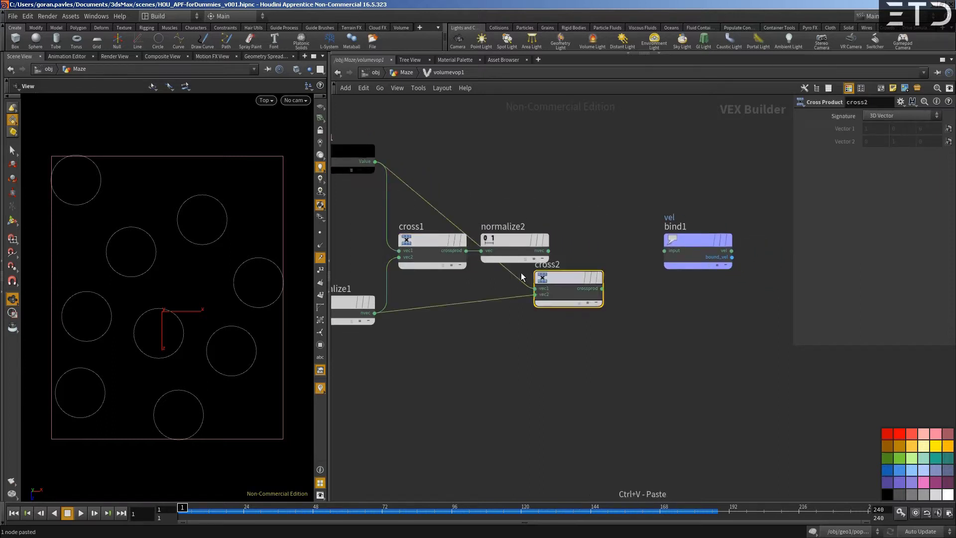
left_click(600, 291)
left_click_drag(548, 250, 592, 304)
middle_click(674, 241)
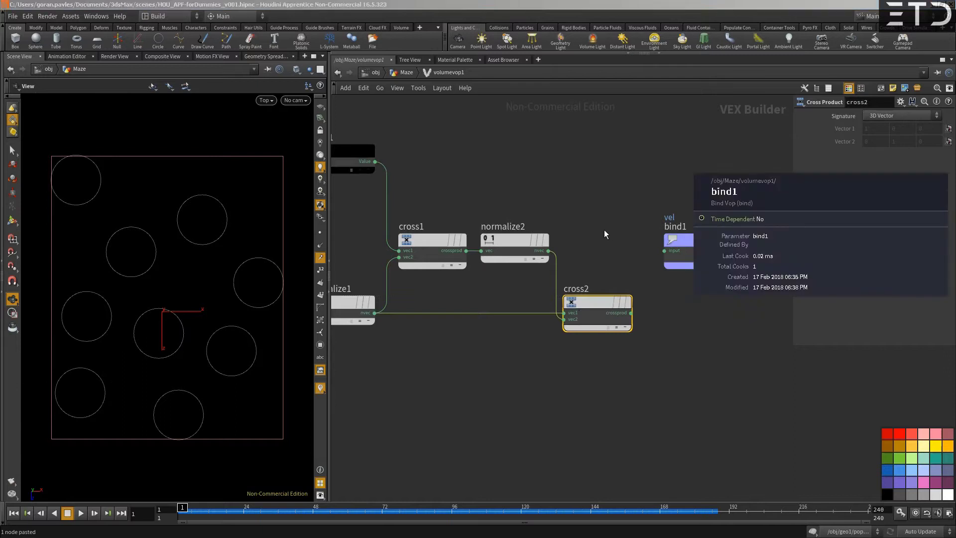
Step: Bring the vel binding node beside cross2 and wire cross2's crossprod output into its input
middle_click_drag(673, 241, 476, 215)
scroll(476, 215, "down", 1)
left_click_drag(476, 215, 565, 261)
middle_click_drag(499, 267, 581, 262)
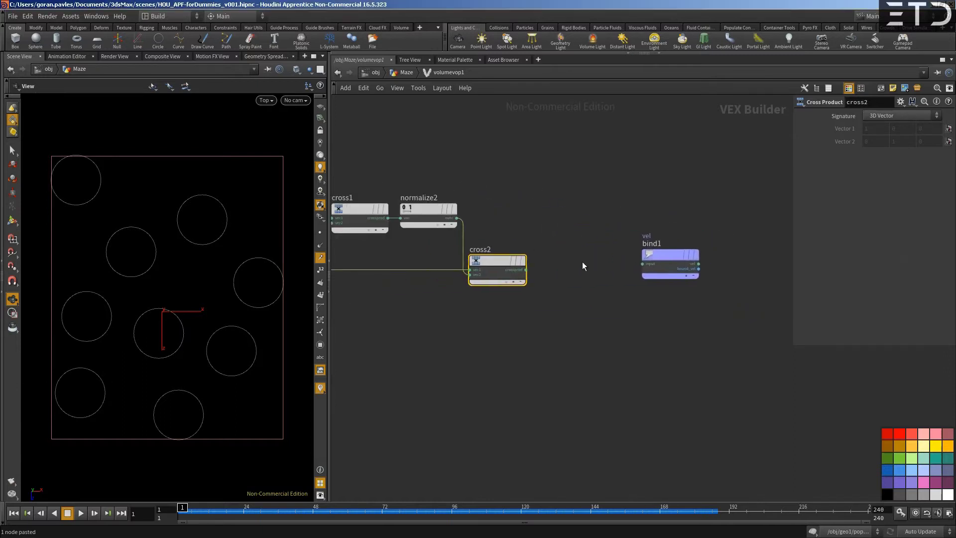
left_click(525, 270)
left_click(643, 264)
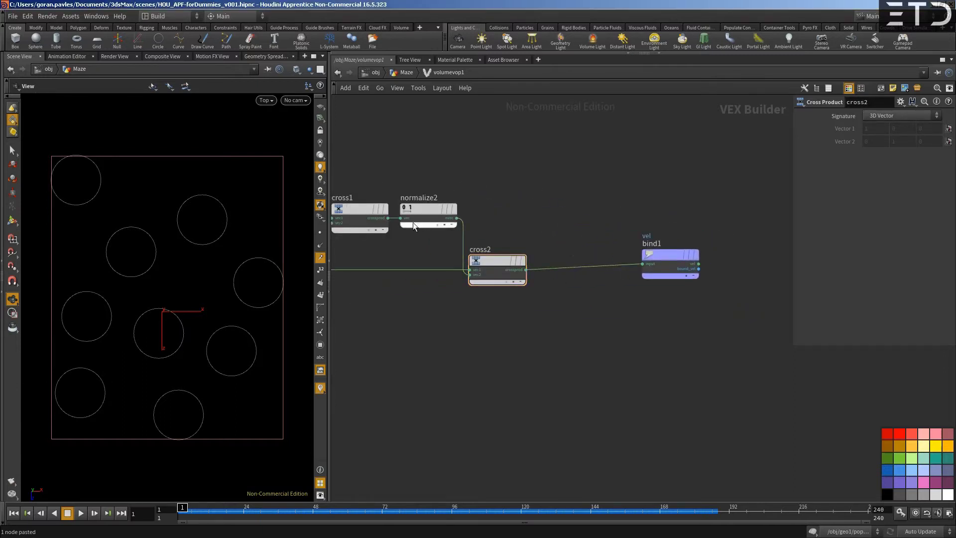
Step: Duplicate normalize2, insert the copy between cross2 and the vel binding node, and move the binding node closer
left_click(422, 211)
key("ctrl+c")
key("ctrl+v")
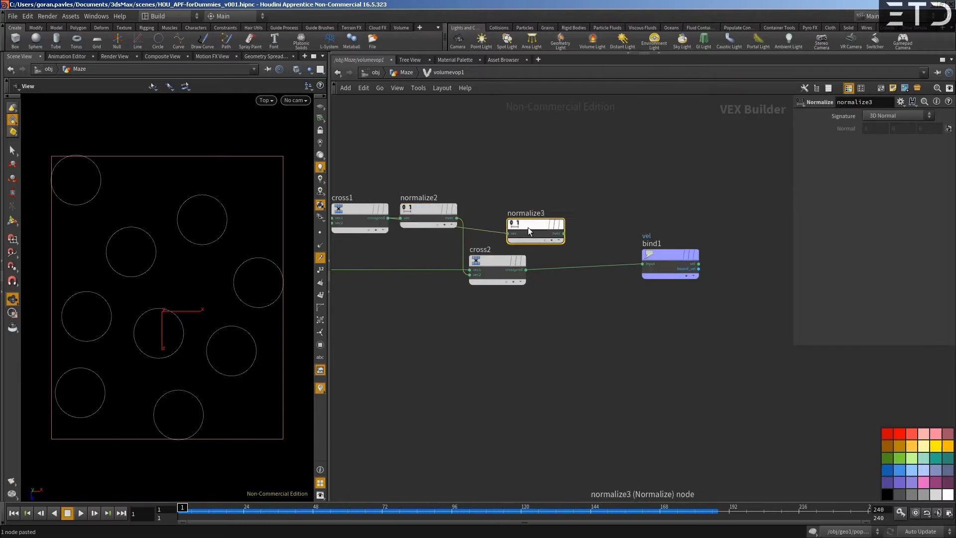
left_click(557, 263)
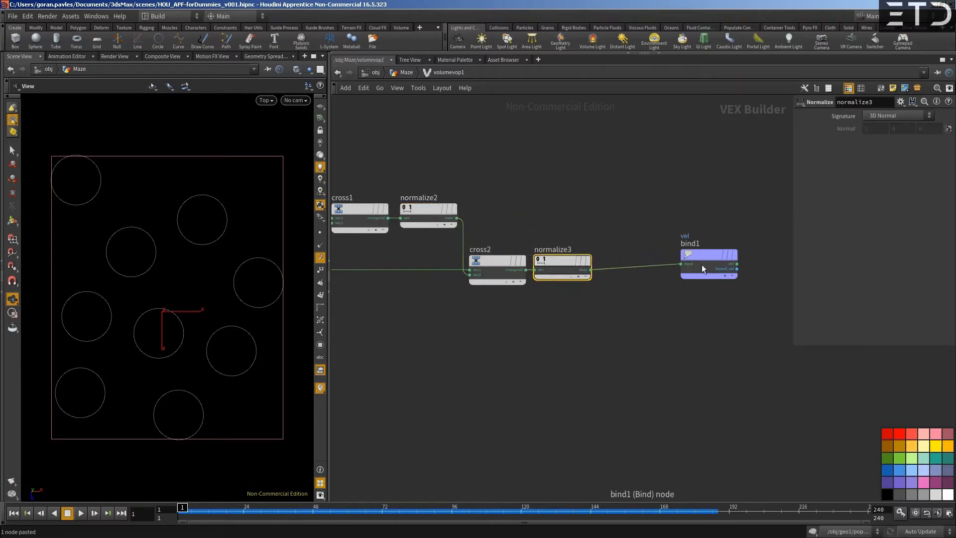
left_click_drag(702, 265, 640, 261)
key("h")
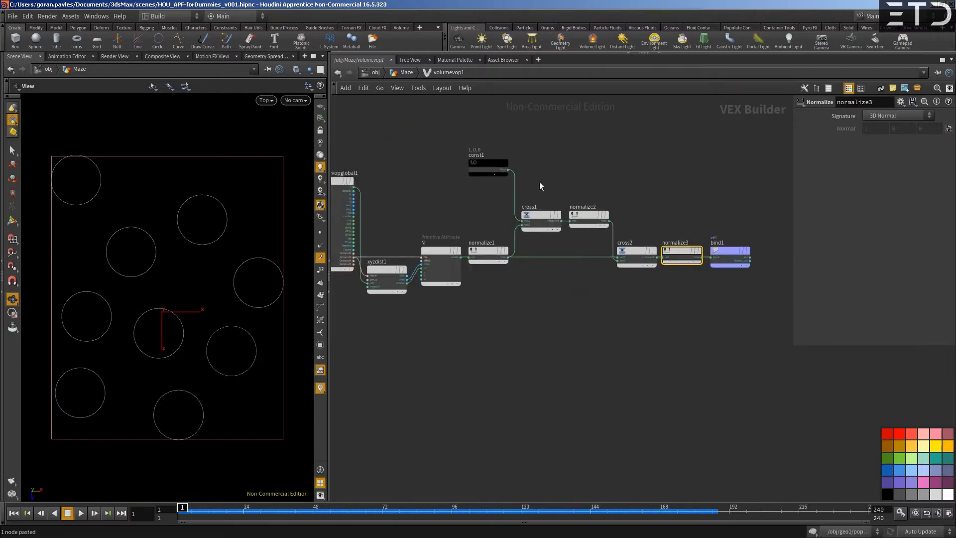
Step: Return to the Maze network and duplicate the volume1 node, placing the copy beside the original
left_click(407, 73)
scroll(486, 327, "up", 3)
middle_click_drag(500, 327, 501, 298)
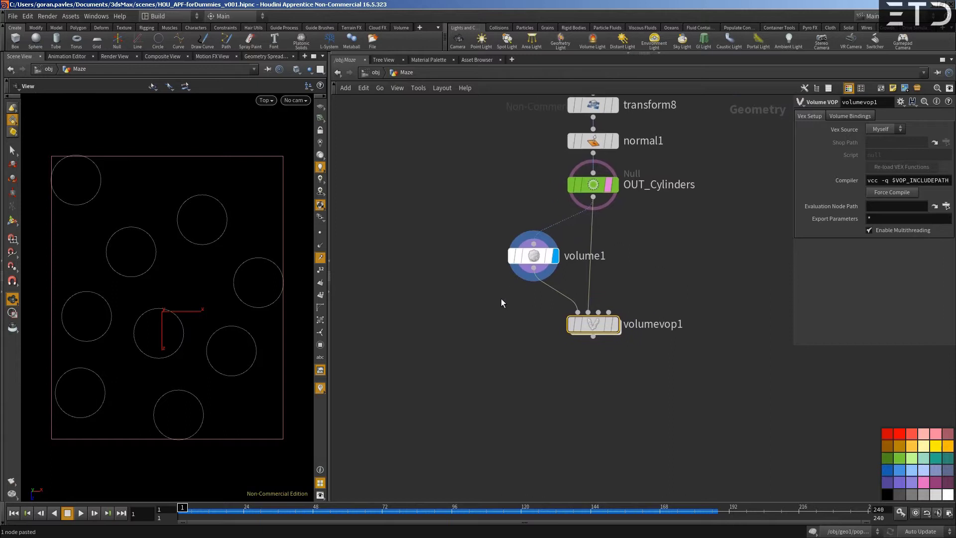
left_click(516, 259)
key("ctrl+c")
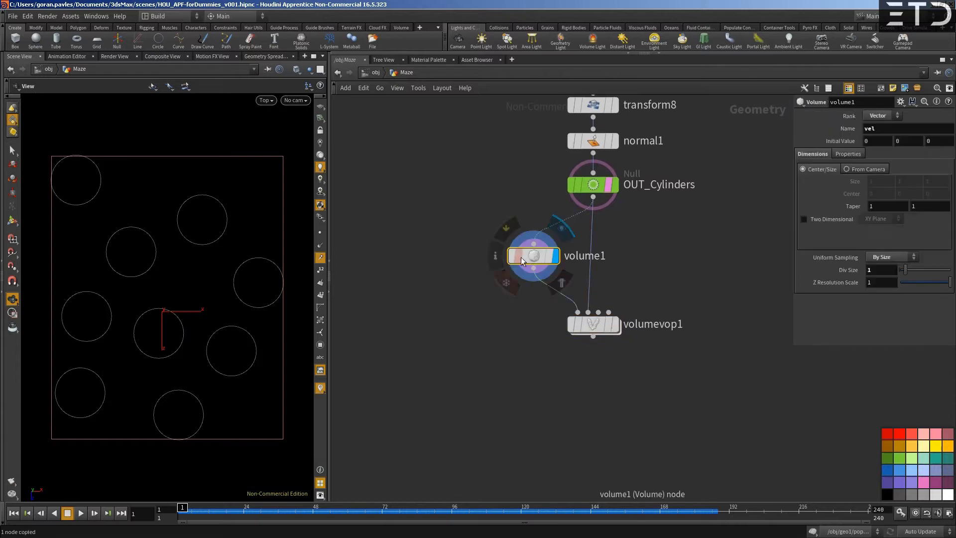
key("ctrl+v")
left_click_drag(461, 261, 453, 258)
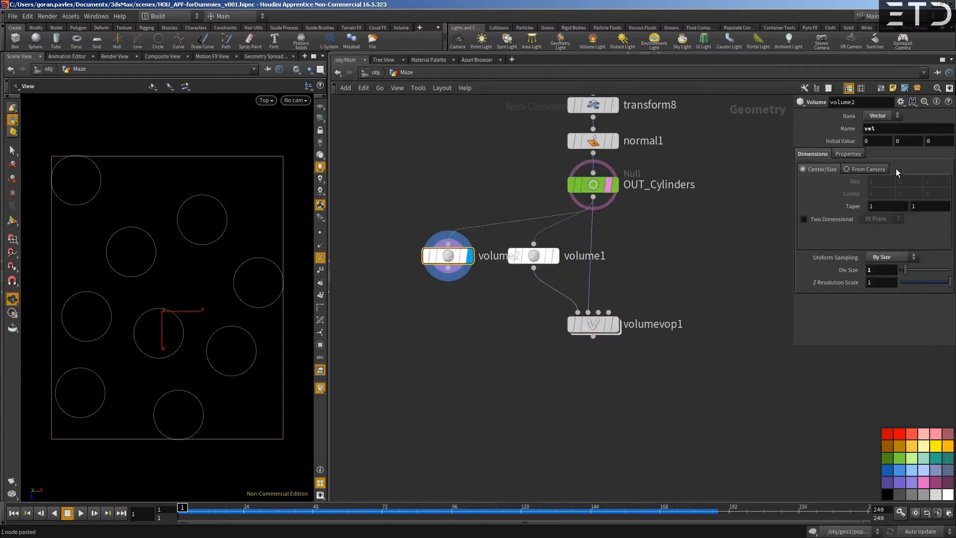
Step: Set volume2's Rank to Scalar, its Name to density and its first Initial Value to 1
left_click(879, 116)
left_click(875, 129)
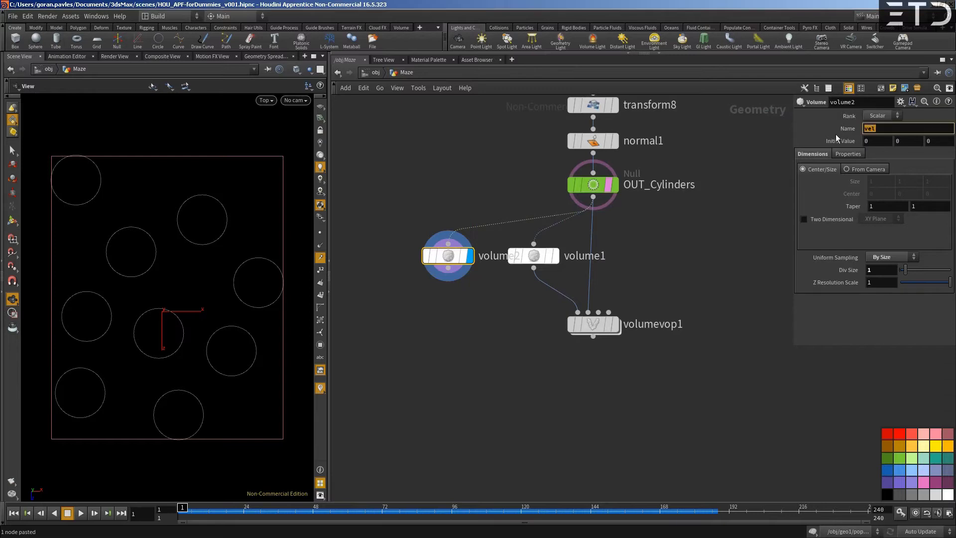
left_click_drag(873, 141, 850, 145)
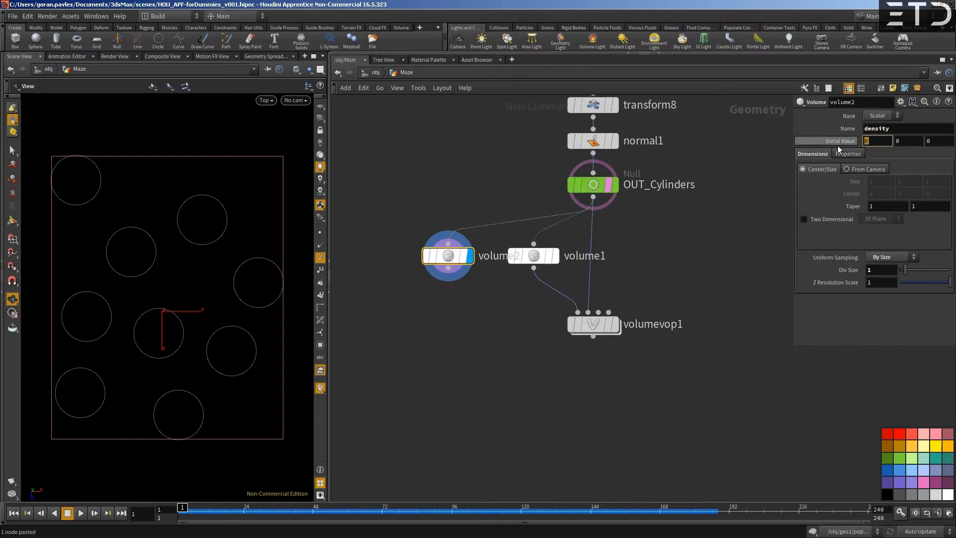
type("1")
key("Return")
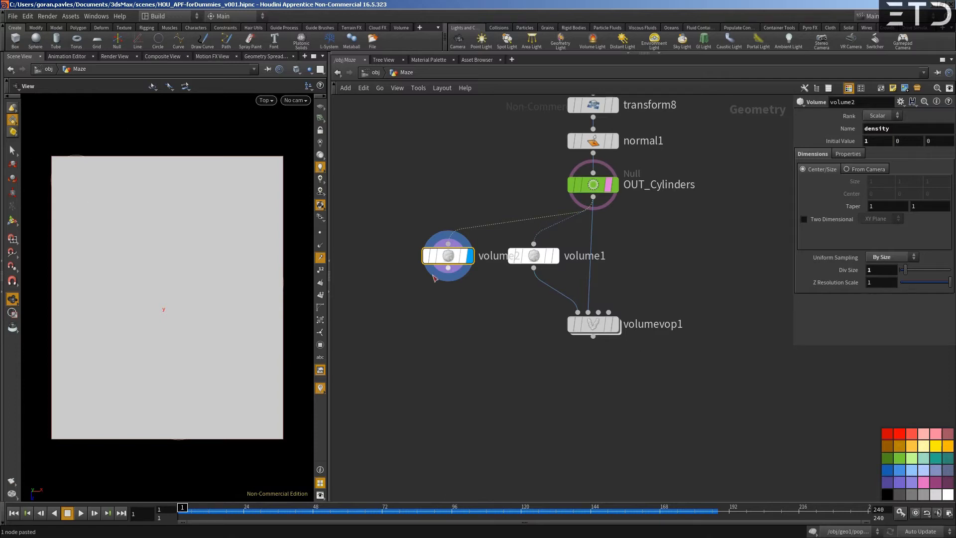
Step: Add a Scatter node beneath volume2, connect it to volume2 and display its result
key("Tab")
type("scatt")
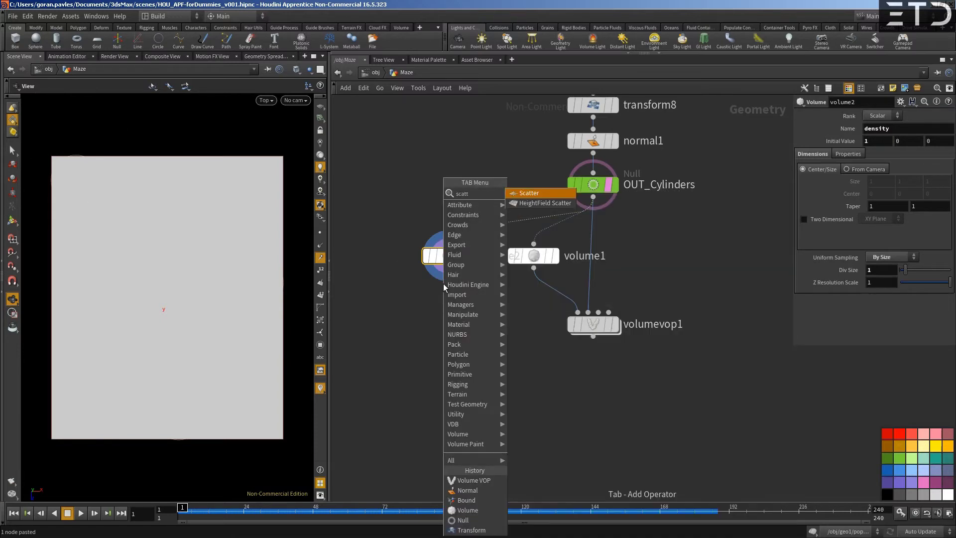
key("Return")
left_click(443, 307)
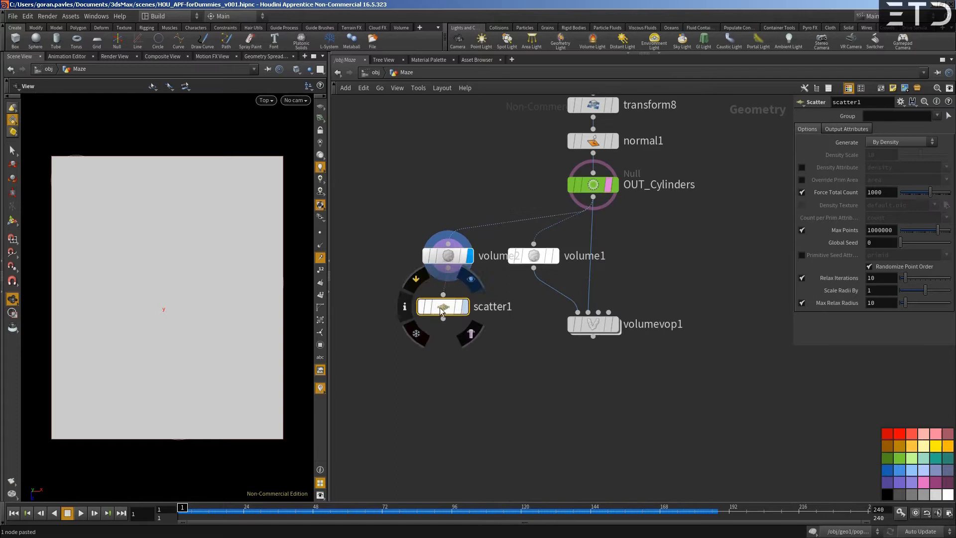
left_click_drag(442, 307, 448, 296)
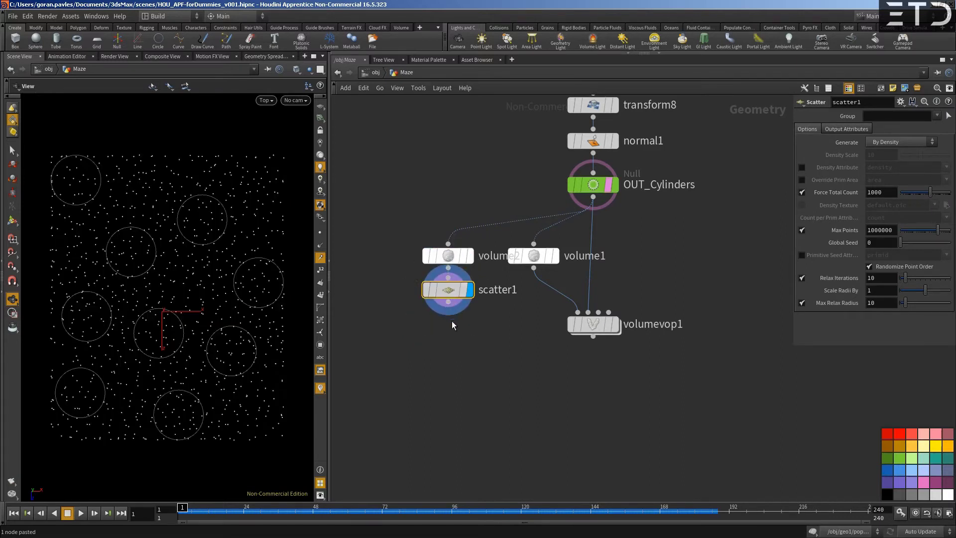
Step: Add and display a Volume Trail node, wiring scatter1 into its first input and volumevop1 into its second
key("Tab")
type("vol tr")
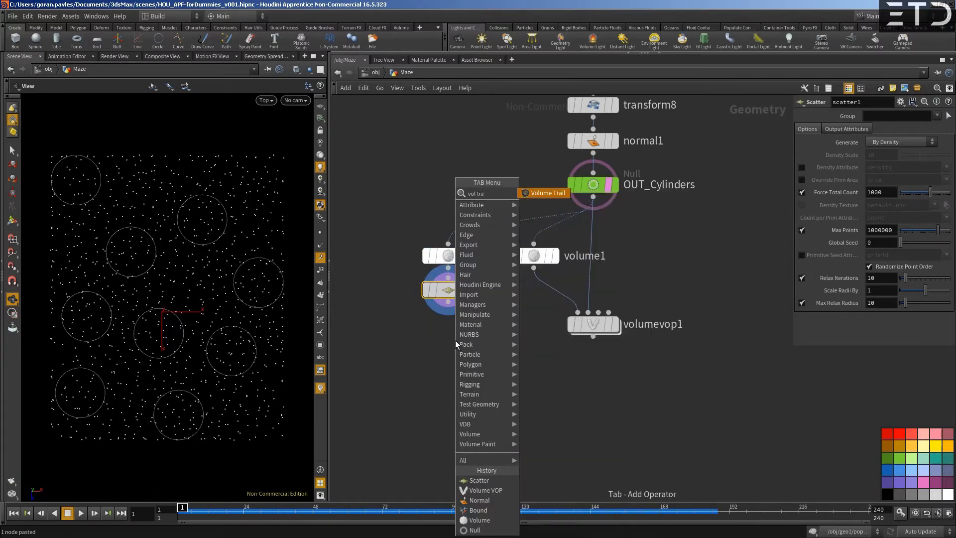
key("Return")
left_click(455, 340)
left_click(465, 327)
left_click(593, 337)
left_click_drag(448, 340, 452, 375)
left_click(484, 371)
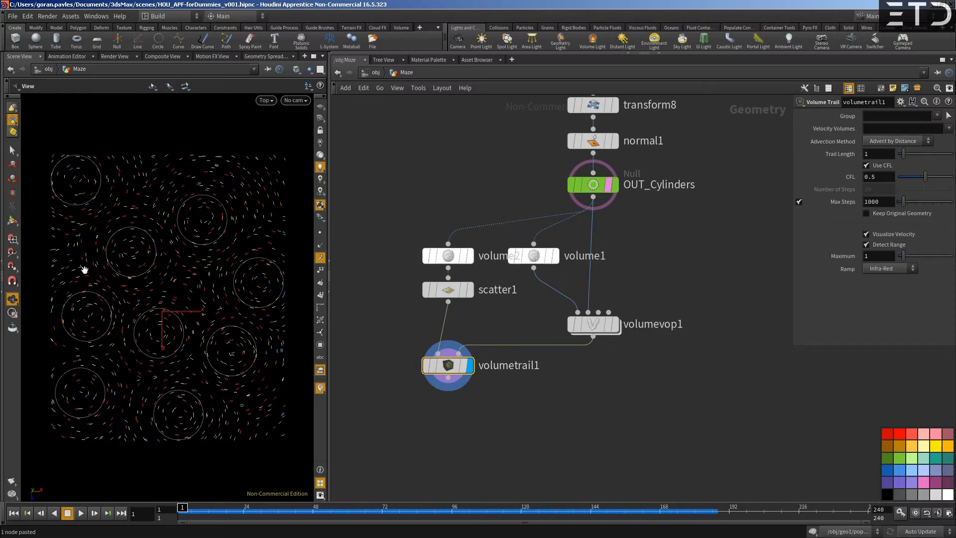
Step: Inspect the velocity trails with Trail Length at 10, and shorten it to 0.82
left_click_drag(905, 156, 952, 156)
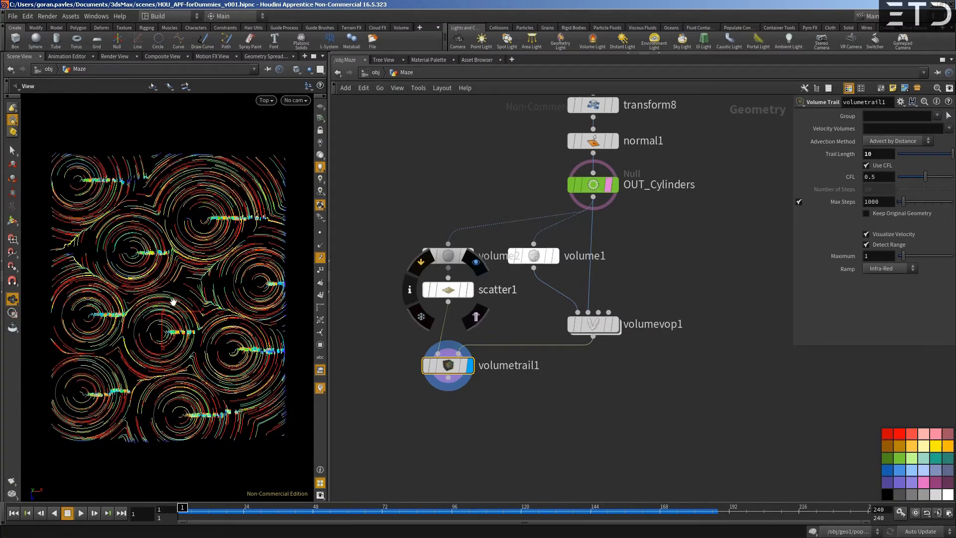
scroll(174, 302, "up", 4)
middle_click_drag(399, 352, 440, 263)
left_click(496, 289)
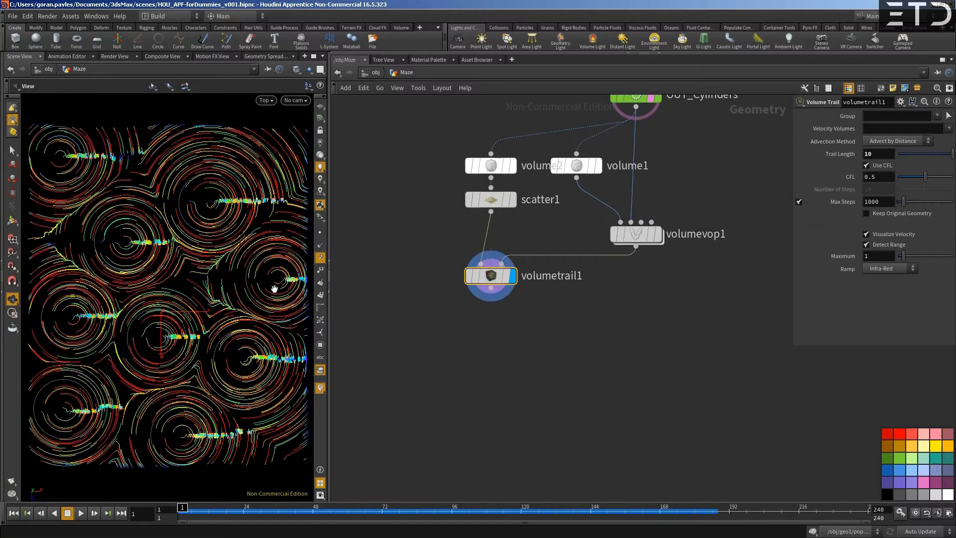
scroll(202, 301, "down", 2)
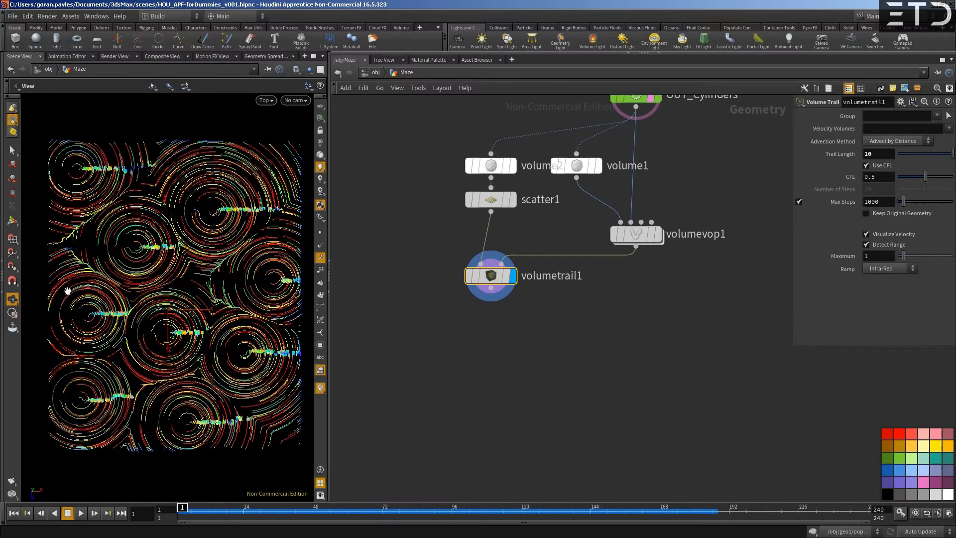
left_click_drag(921, 154, 903, 154)
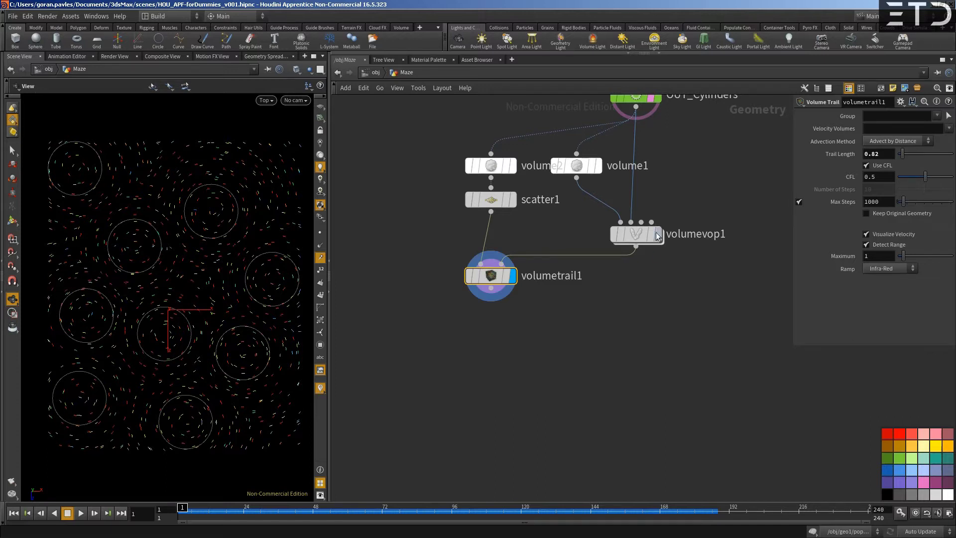
Step: Inside volumevop1, add a Fit Range node fed by xyzdist1's dist output and place it above the N node
double_click(632, 230)
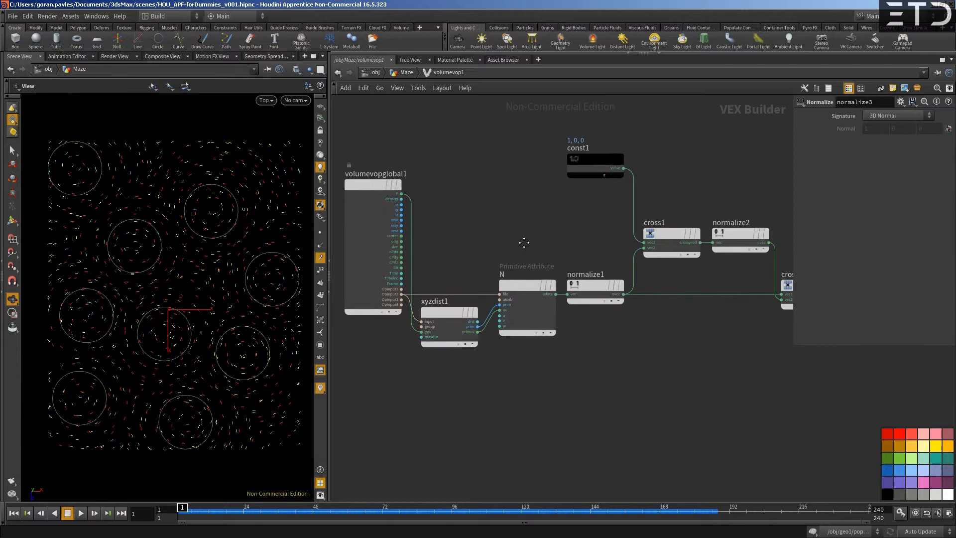
scroll(500, 254, "up", 3)
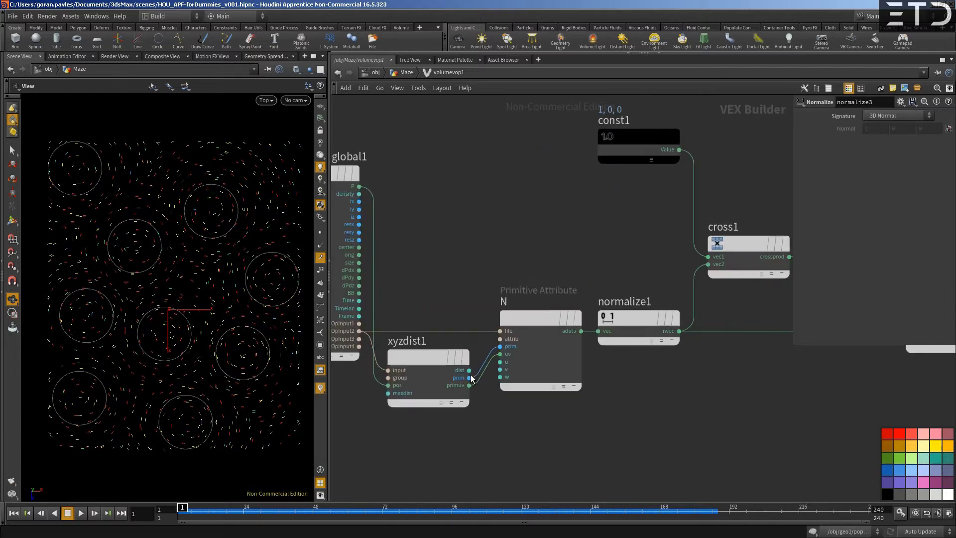
left_click(470, 377)
key("Tab")
type("fit")
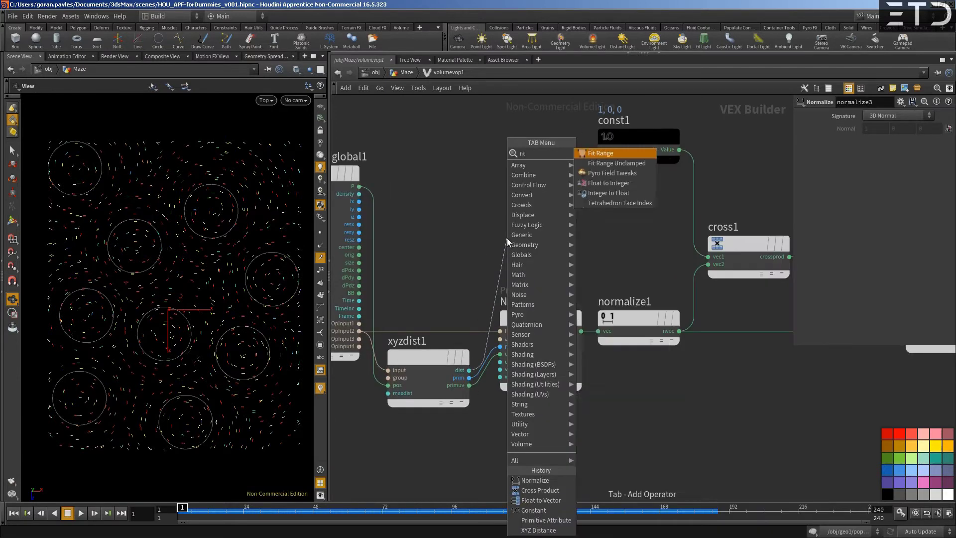
key("Return")
left_click_drag(549, 250, 516, 185)
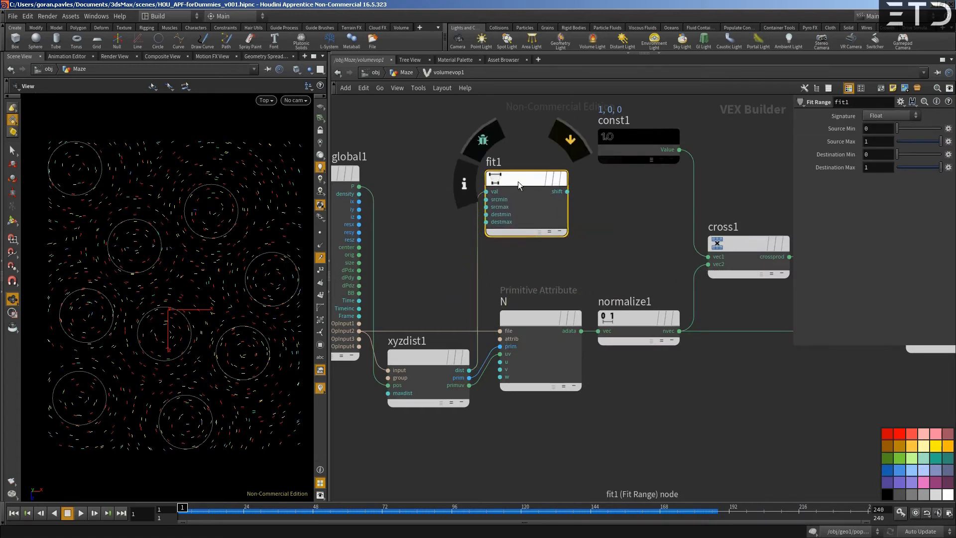
key("h")
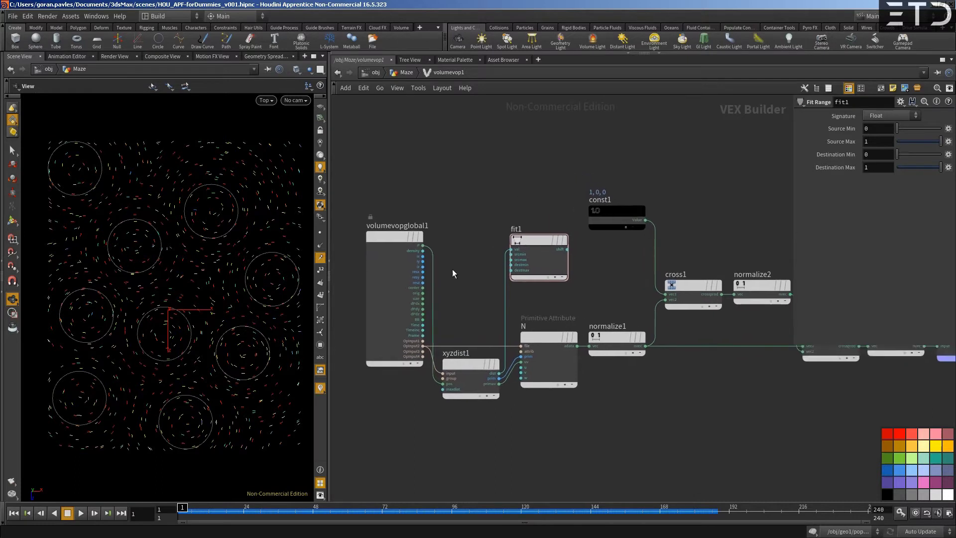
scroll(503, 249, "up", 3)
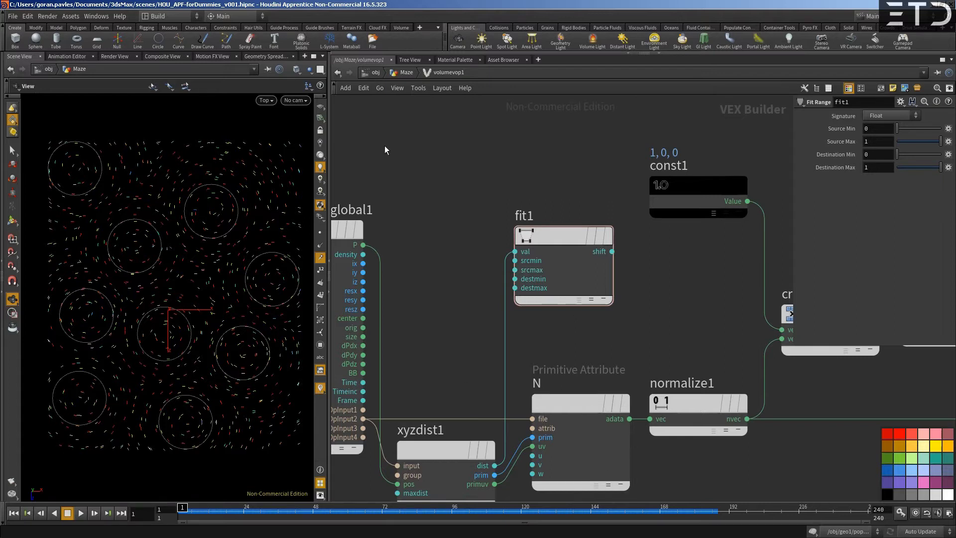
Step: Inside volumevop1, promote fit1's srcmax input to a parameter node and place it above and before fit1
left_click(404, 73)
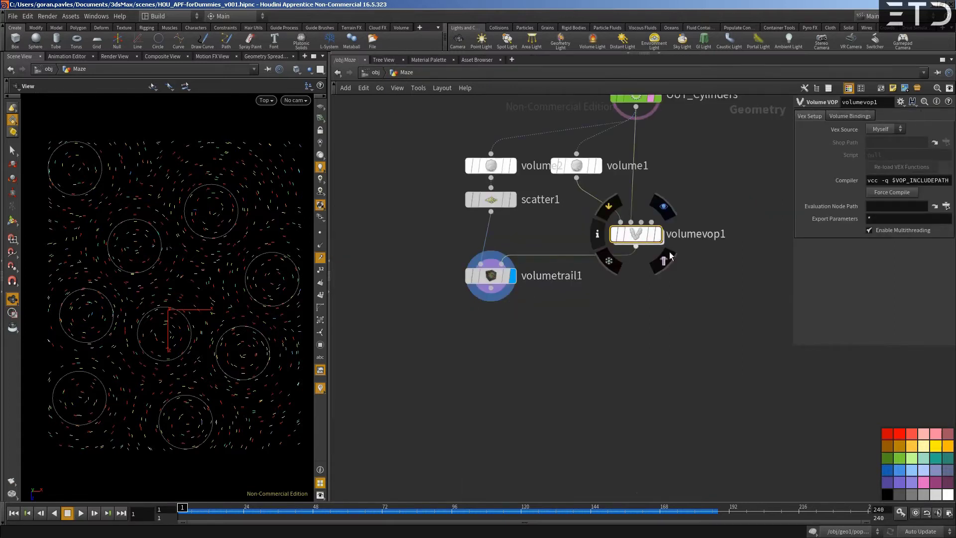
double_click(634, 234)
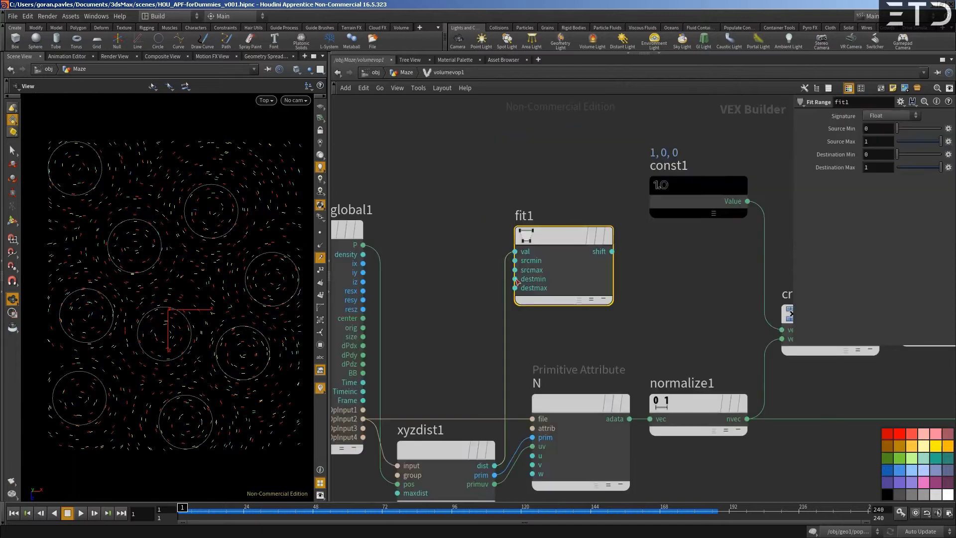
right_click(516, 270)
left_click(526, 274)
left_click(507, 270)
left_click_drag(436, 228, 436, 197)
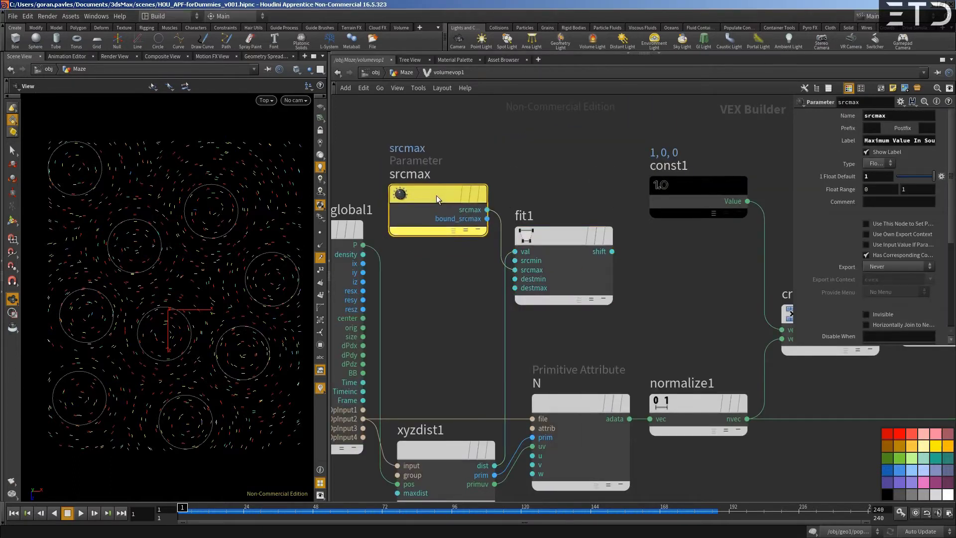
Step: Name the srcmax parameter distanceMax and clear its label
double_click(879, 115)
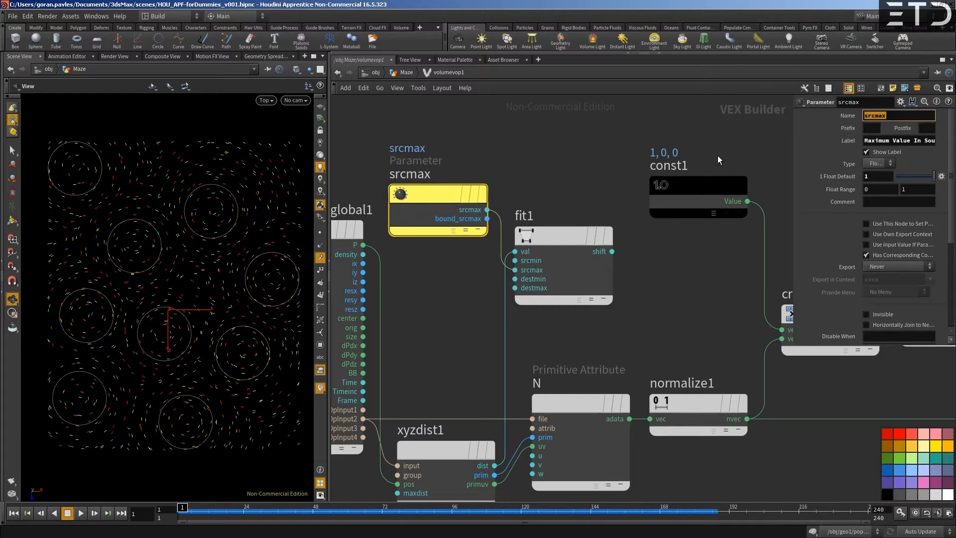
type("di")
key("Tab")
key("Tab")
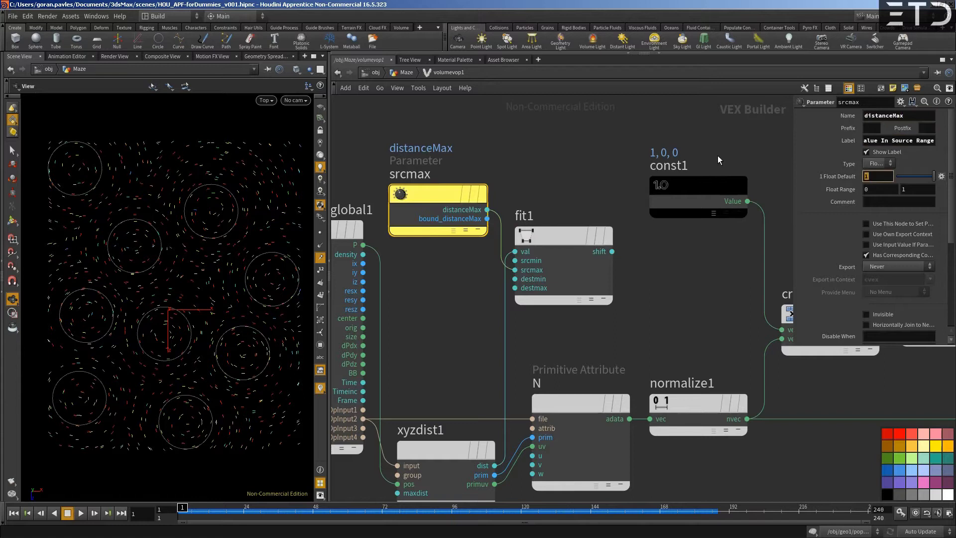
key("Tab")
key("shift+Tab")
key("shift+Tab")
key("BackSpace")
Step: Set the distanceMax parameter's float default to 15 and its range maximum to 50
left_click(879, 177)
type("15")
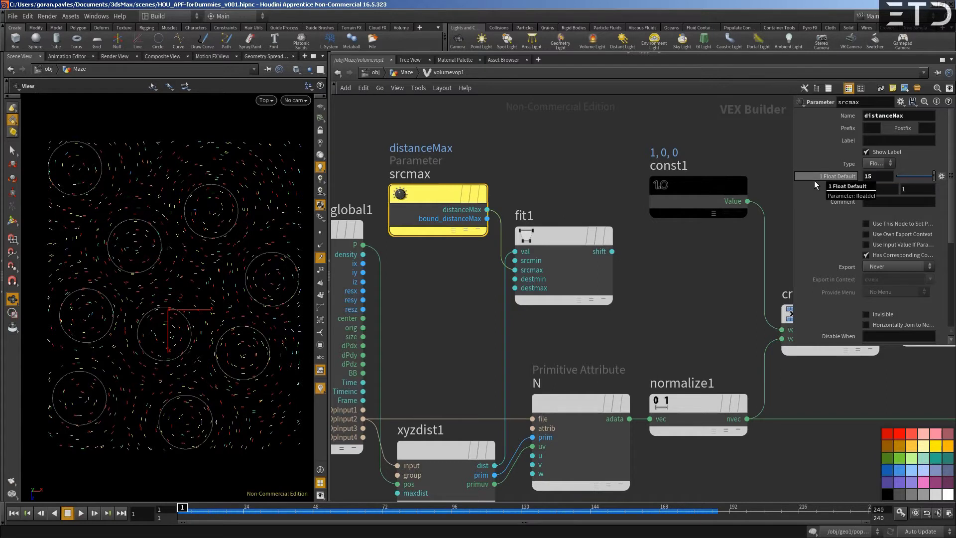
key("Tab")
key("Tab")
type("50")
key("Return")
Step: Add a Ramp Parameter node fed by fit1's shift output and place it beside fit1
middle_click_drag(578, 166, 506, 133)
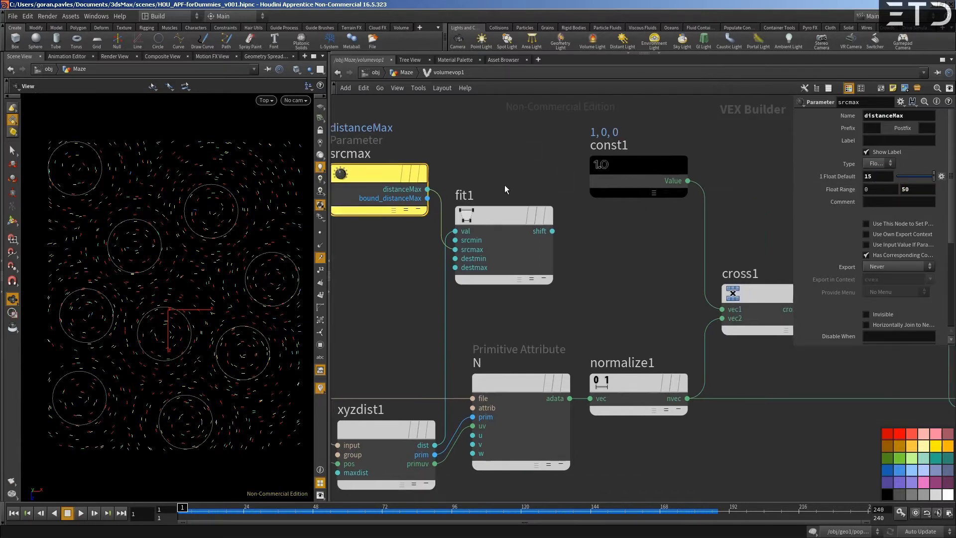
left_click(541, 218)
key("Tab")
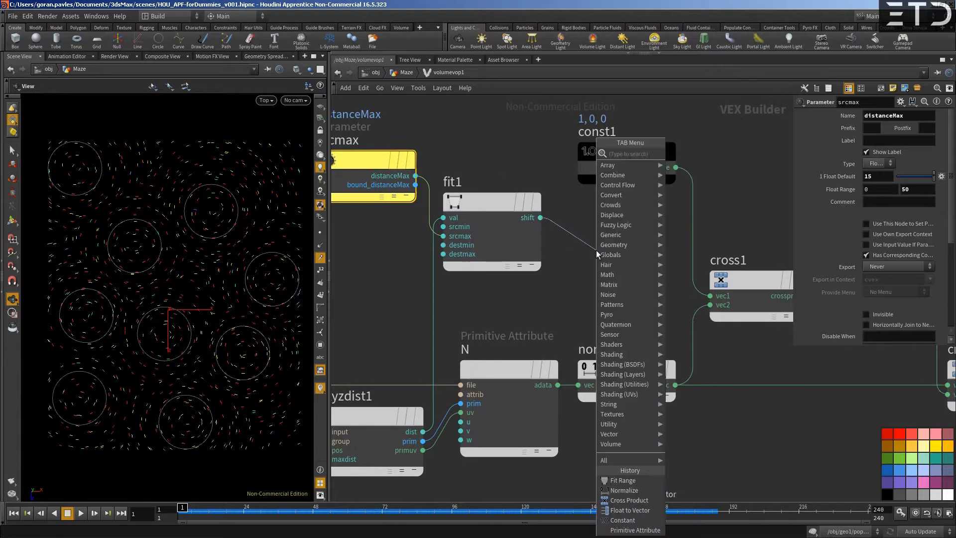
type("ramp")
key("Up")
key("Up")
key("Up")
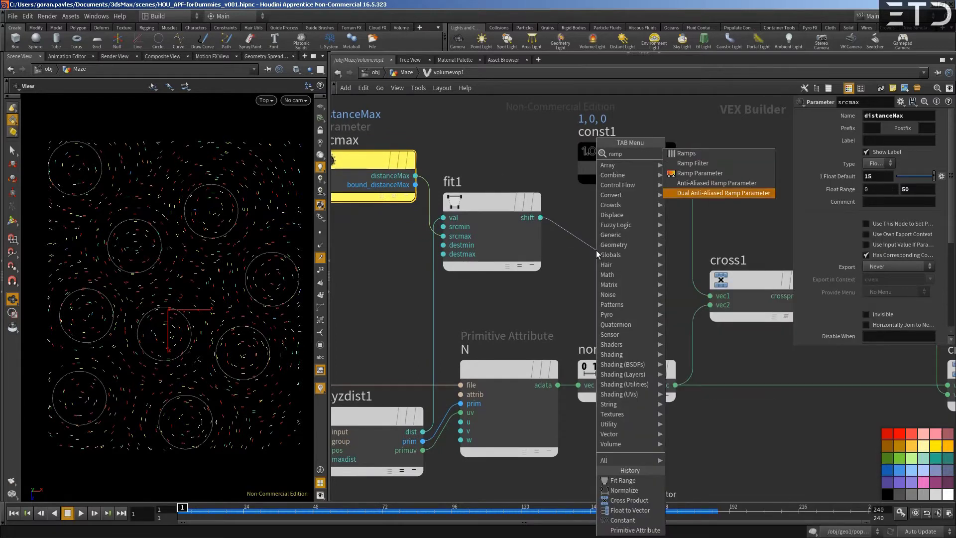
key("Return")
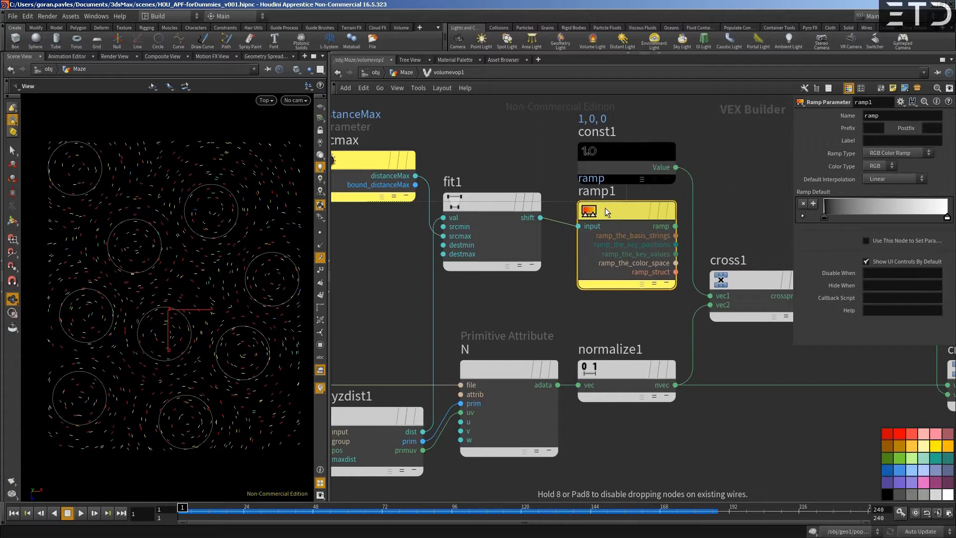
left_click(577, 214)
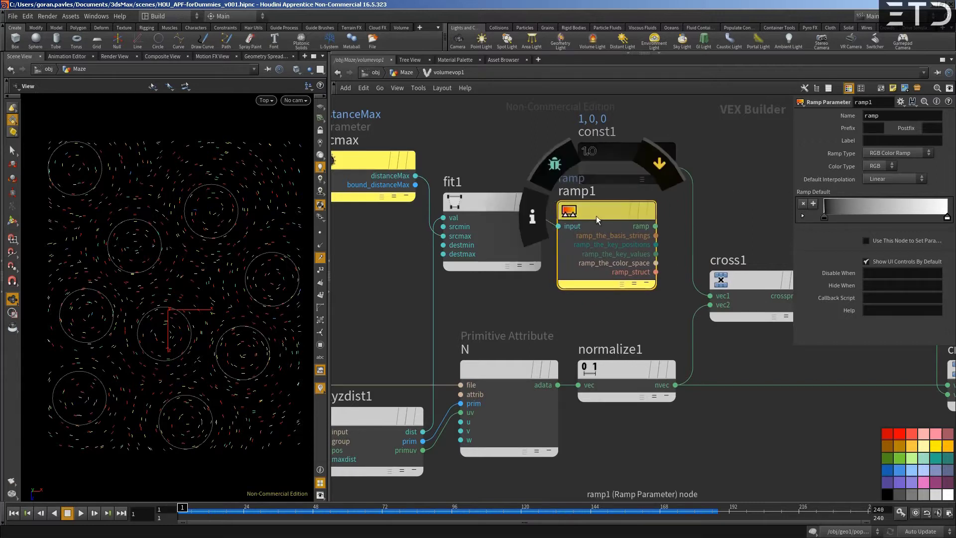
left_click_drag(474, 161, 569, 283)
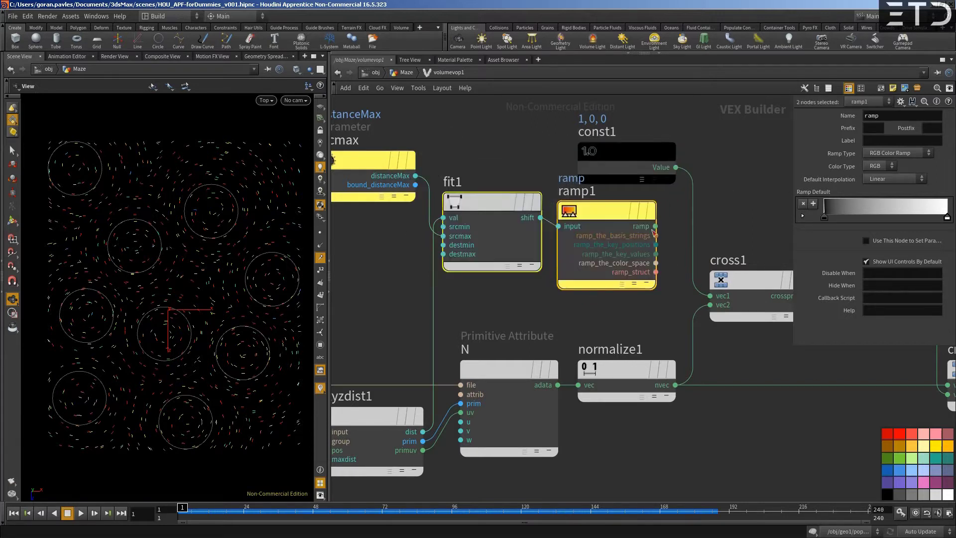
Step: Set ramp1's default interpolation to B-Spline and its ramp type to Spline Ramp (float)
left_click(603, 213)
left_click(892, 178)
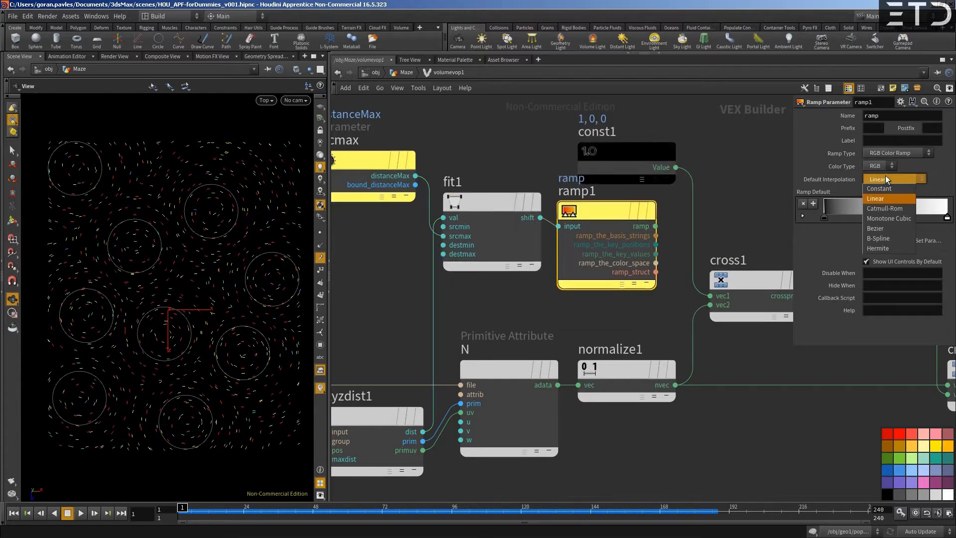
left_click(891, 239)
left_click(899, 152)
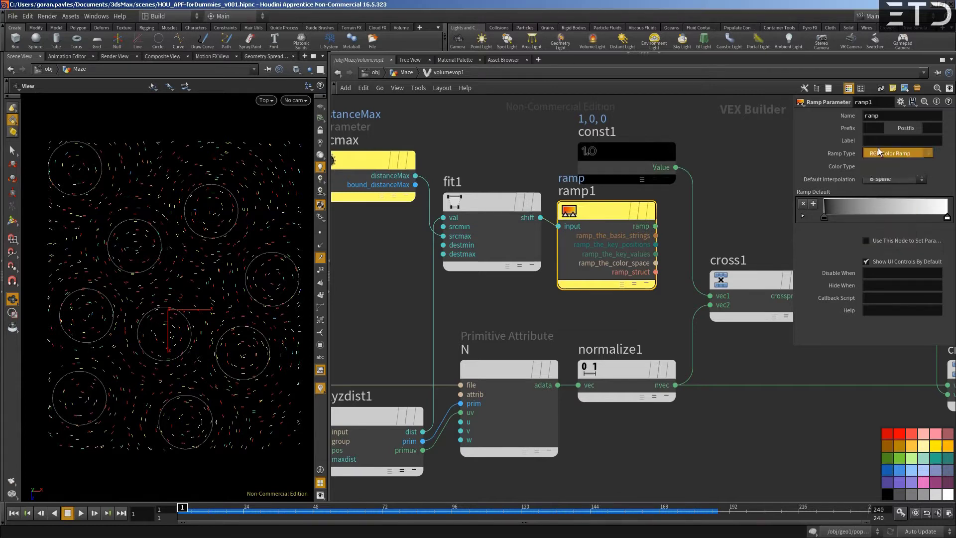
left_click(912, 168)
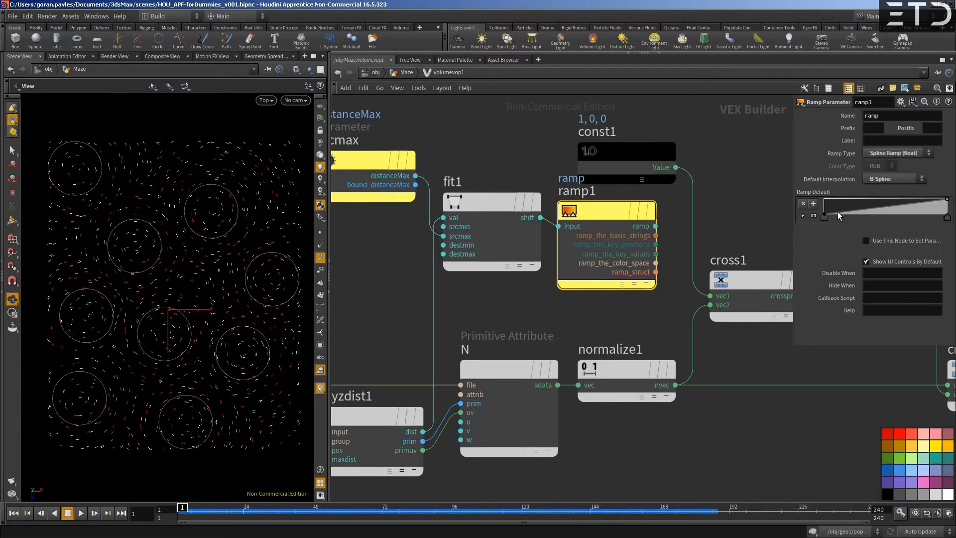
Step: Turn off Show UI Controls By Default for ramp1 and name its parameter distanceFalloff
left_click(866, 261)
double_click(891, 116)
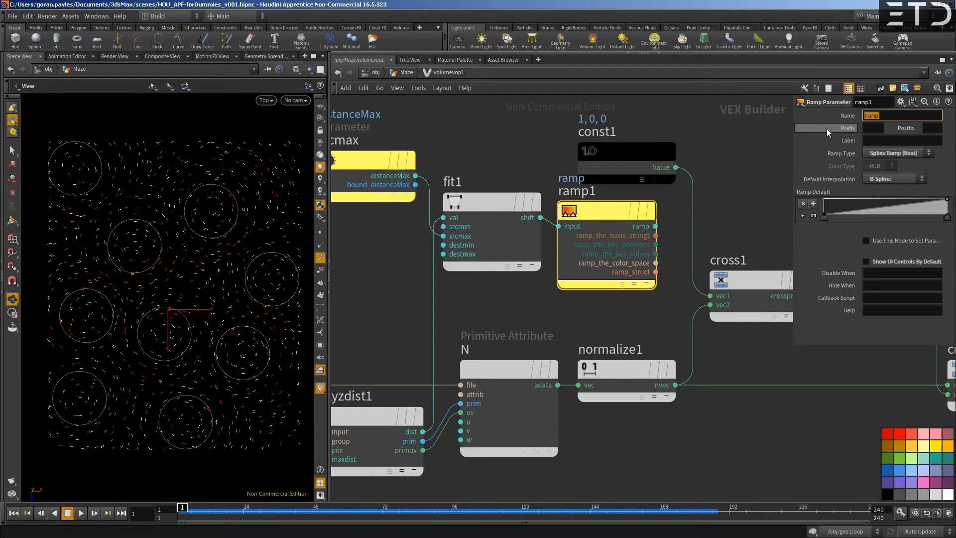
type("dista")
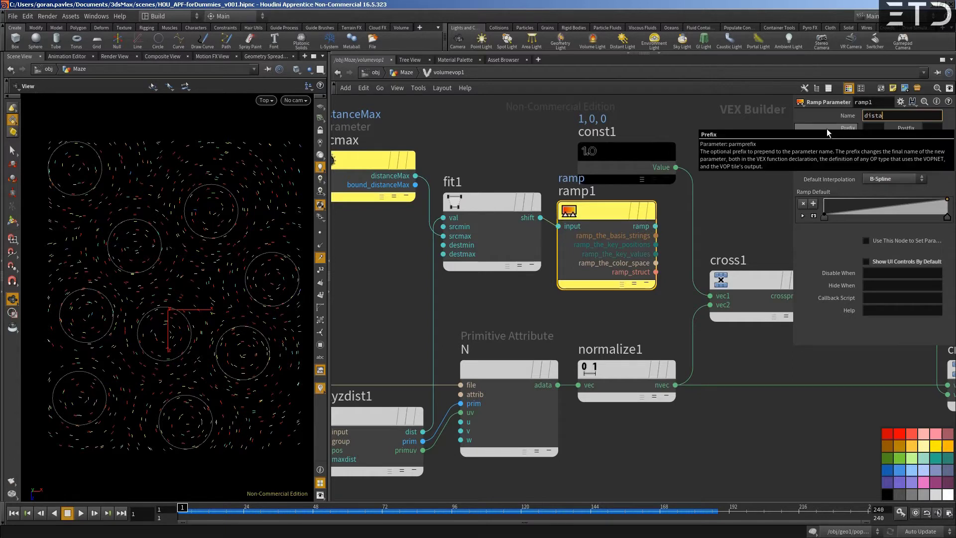
type("nceFalloff")
key("Return")
Step: Rearrange the network so ramp1 sits directly above const1
scroll(576, 202, "down", 5)
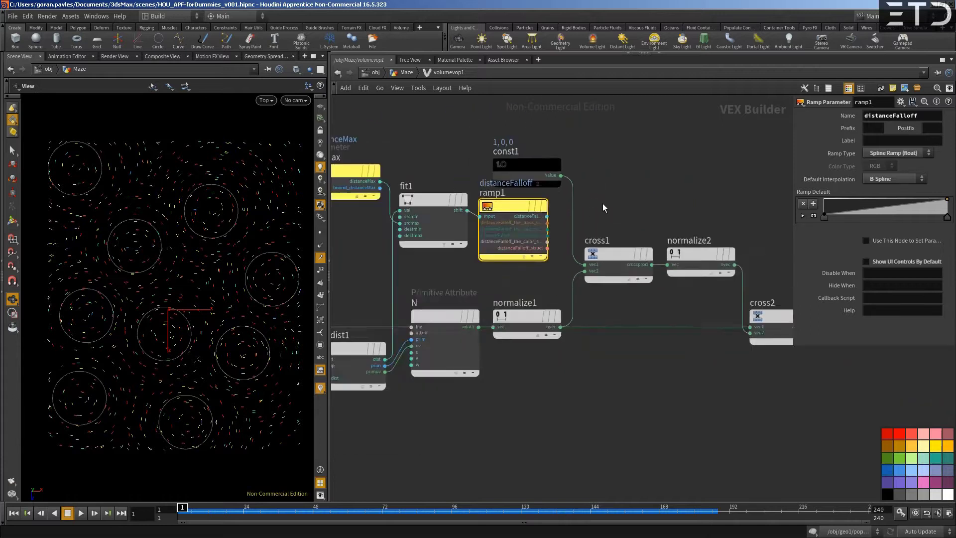
left_click_drag(523, 222, 512, 130)
left_click_drag(527, 185, 528, 220)
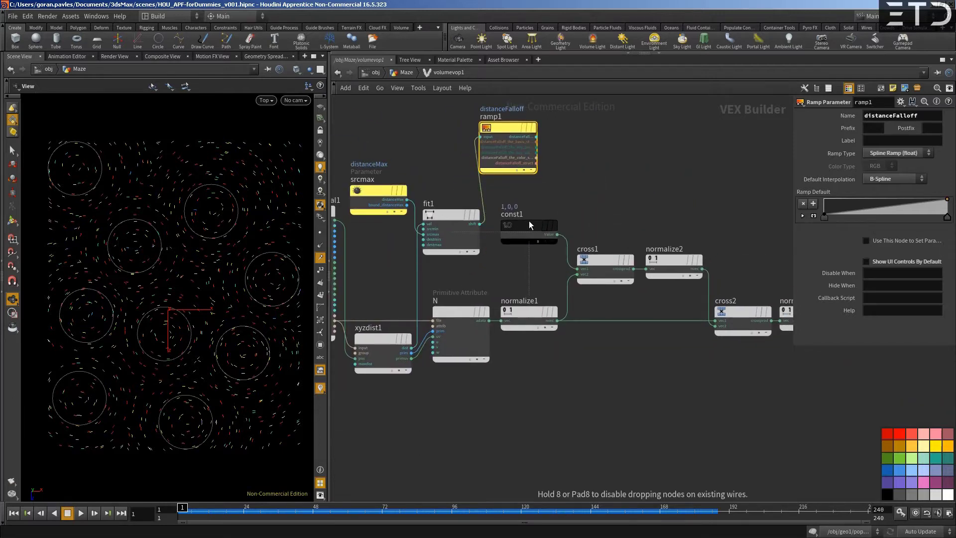
middle_click_drag(587, 196, 572, 211)
left_click_drag(497, 142, 517, 162)
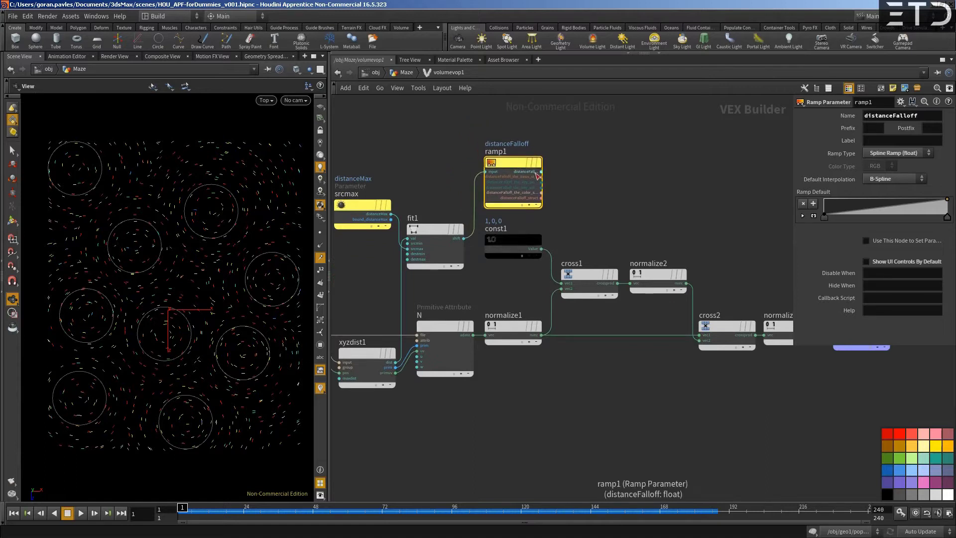
Step: Add a Mix node fed by ramp1's distanceFalloff output and place it level with ramp1
left_click(541, 172)
key("Tab")
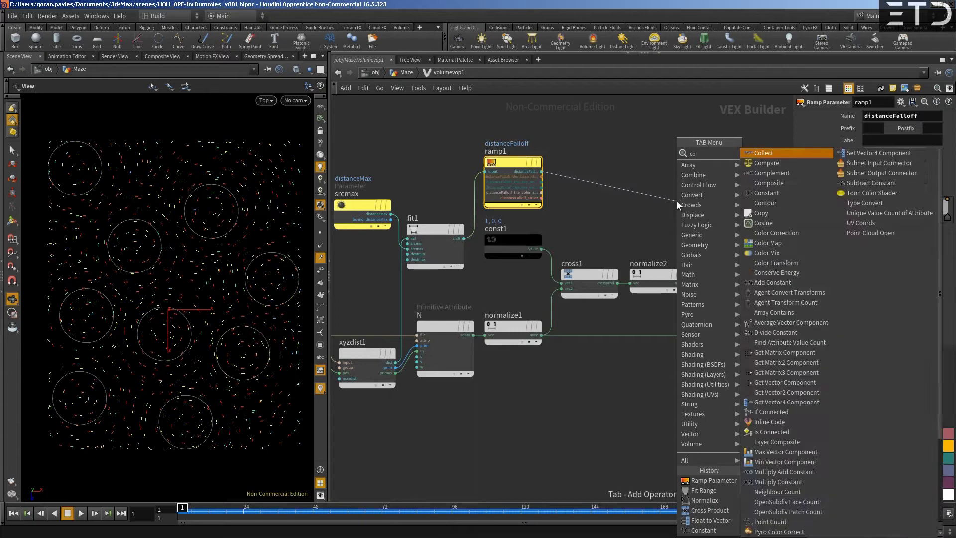
type("cross")
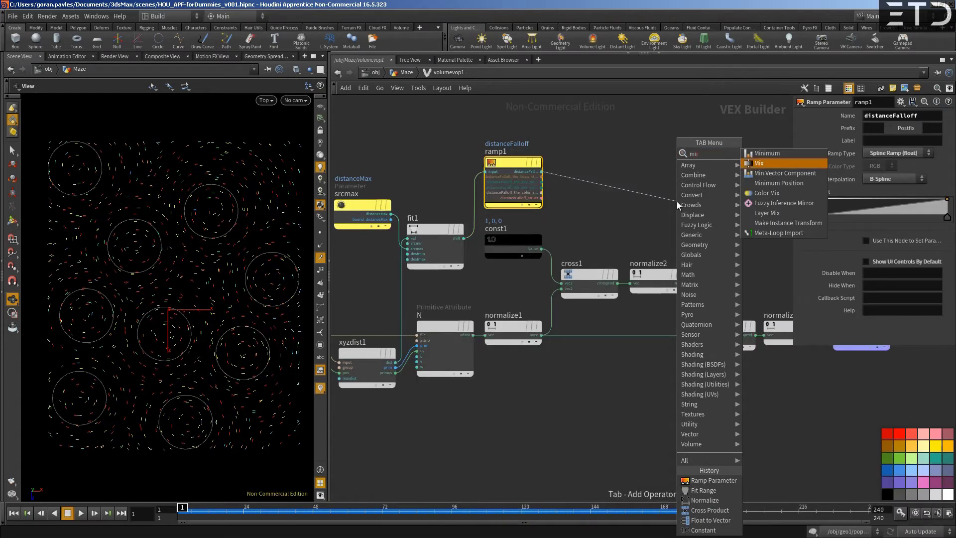
key("Return")
left_click(677, 201)
left_click_drag(677, 202, 620, 166)
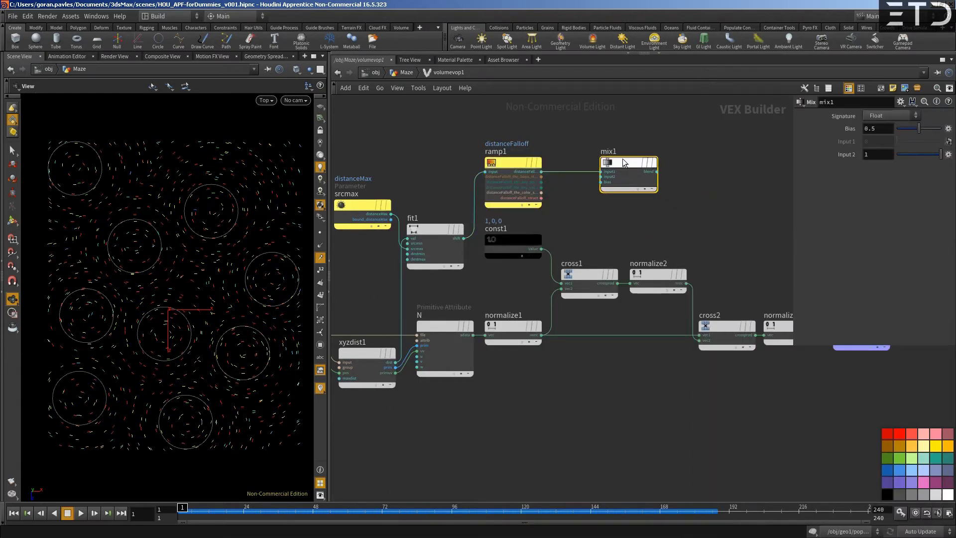
Step: Rewire mix1 with distanceFalloff into bias, const1's Value into input1 and normalize3's nvec into input2
scroll(548, 198, "up", 3)
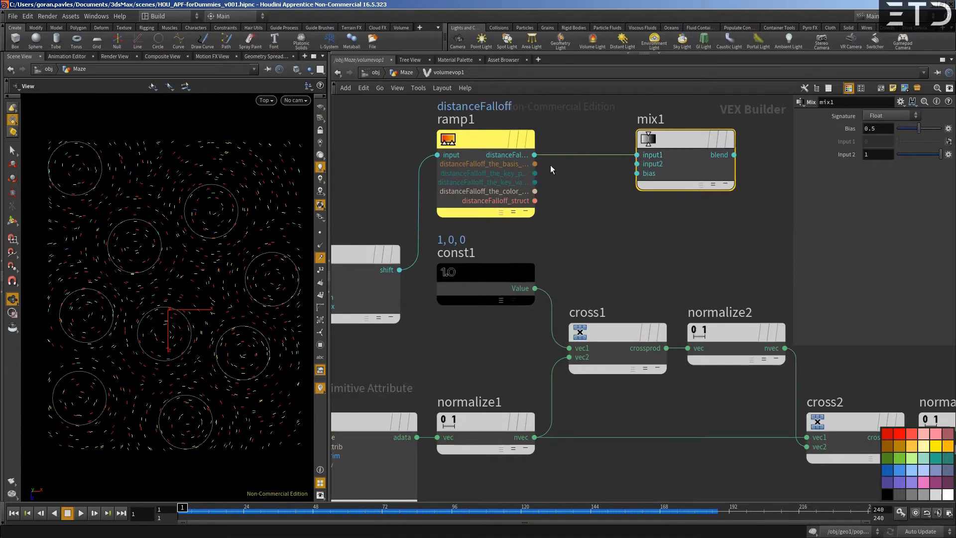
left_click_drag(638, 173, 599, 223)
key("Escape")
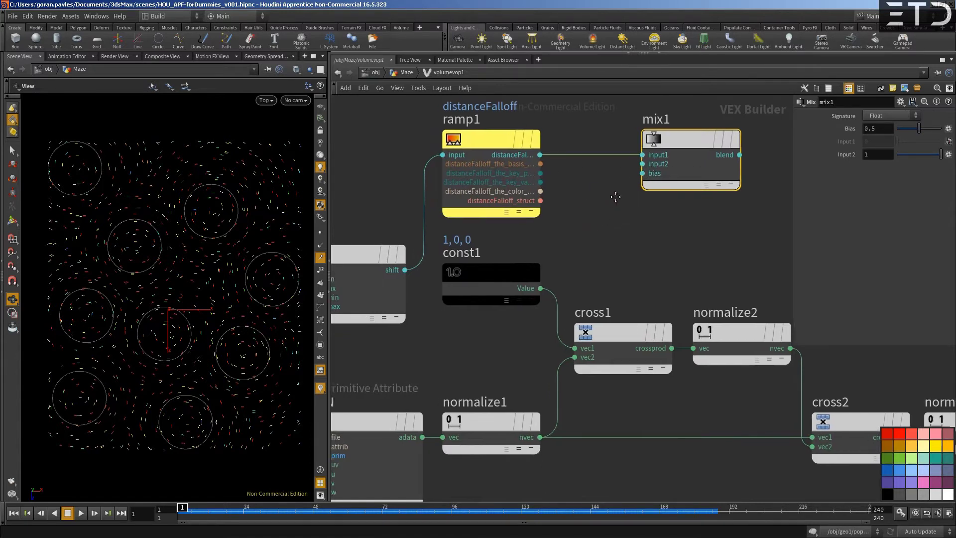
left_click_drag(615, 158, 644, 173)
mouse_move(672, 139)
left_mouse_down()
mouse_move(704, 125)
mouse_move(542, 288)
left_mouse_up()
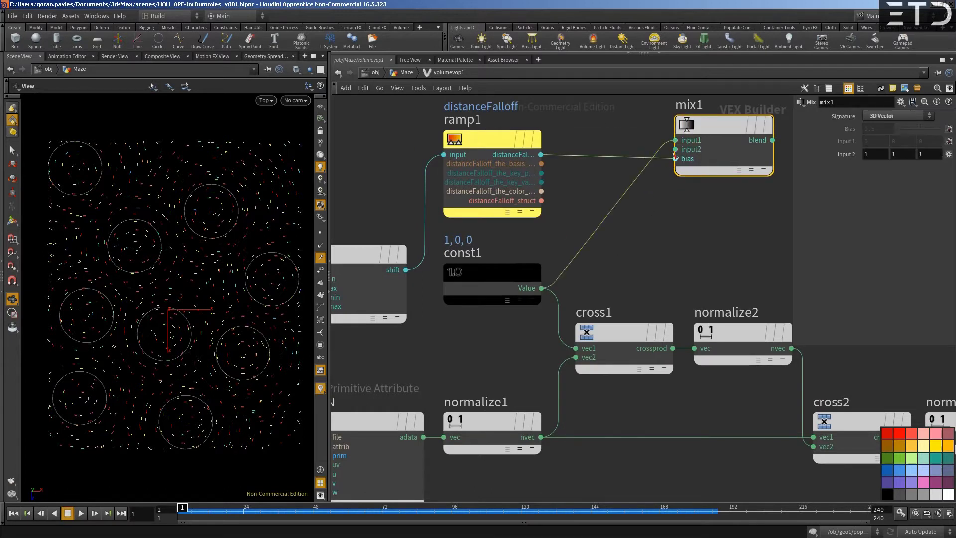
left_click(676, 149)
middle_click_drag(690, 276, 375, 263)
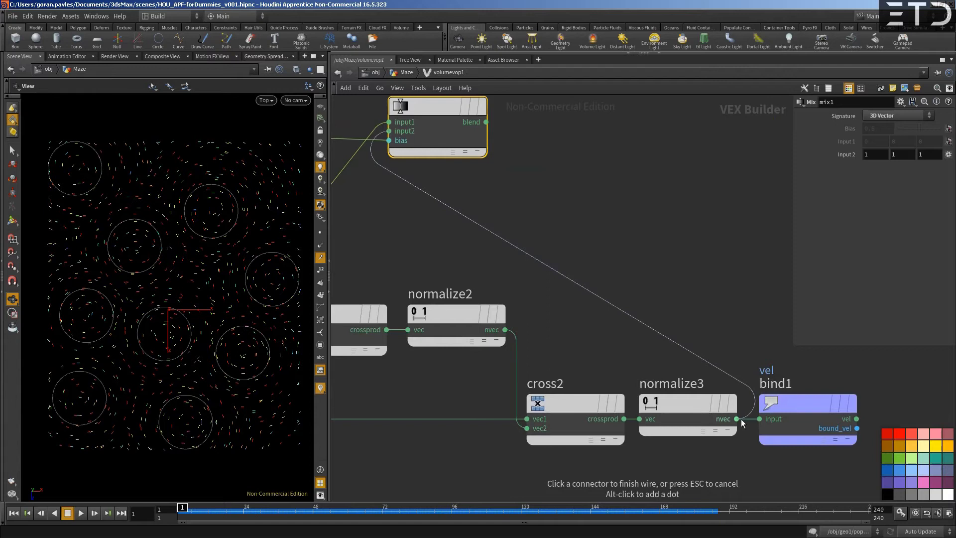
left_click(708, 425)
Step: Move mix1 to between normalize3 and bind1, shift bind1 farther along, and widen the parameter pane
scroll(605, 356, "down", 3)
left_click_drag(461, 187, 725, 292)
middle_click_drag(681, 241, 507, 194)
left_click_drag(554, 342, 672, 344)
scroll(680, 322, "down", 6)
middle_click_drag(596, 318, 616, 320)
left_click_drag(798, 345, 718, 339)
Step: Collapse volumevopglobal1 to its connected outputs and move it down beside xyzdist1
scroll(712, 312, "up", 2)
middle_click_drag(603, 331, 668, 347)
middle_click_drag(342, 477, 421, 444)
scroll(421, 443, "up", 5)
left_click(438, 421)
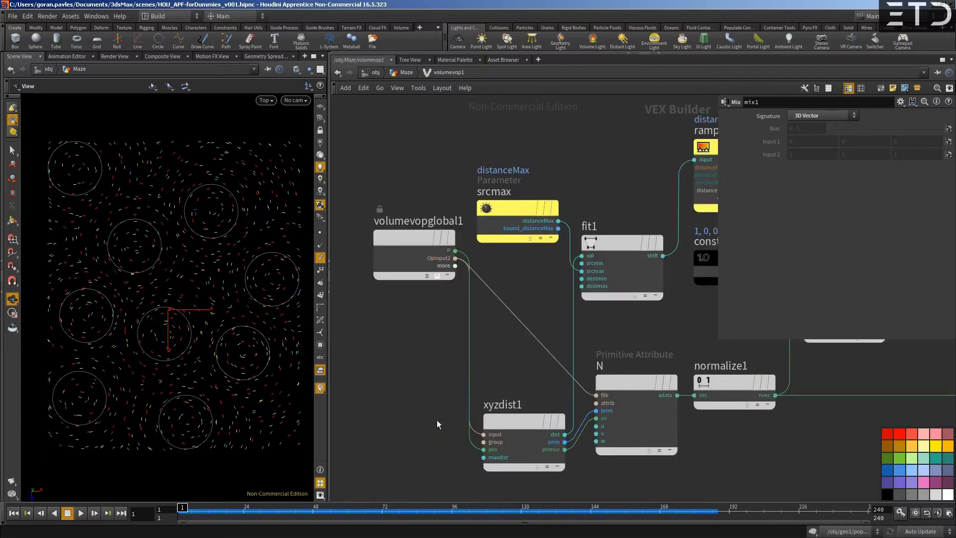
left_click_drag(415, 240, 414, 377)
Step: Collapse ramp1 to its connected outputs and move it next to mix1, above normalize3
scroll(486, 342, "down", 8)
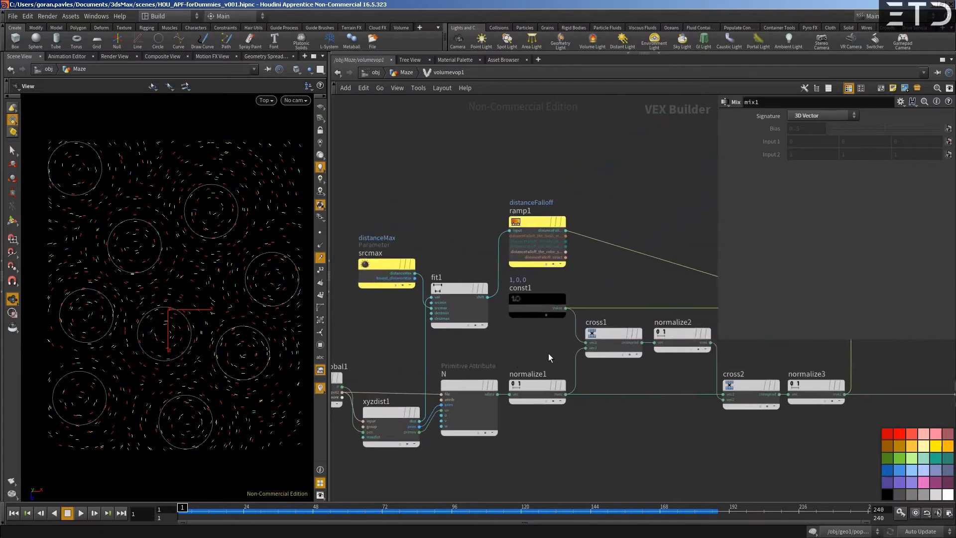
scroll(598, 329, "up", 6)
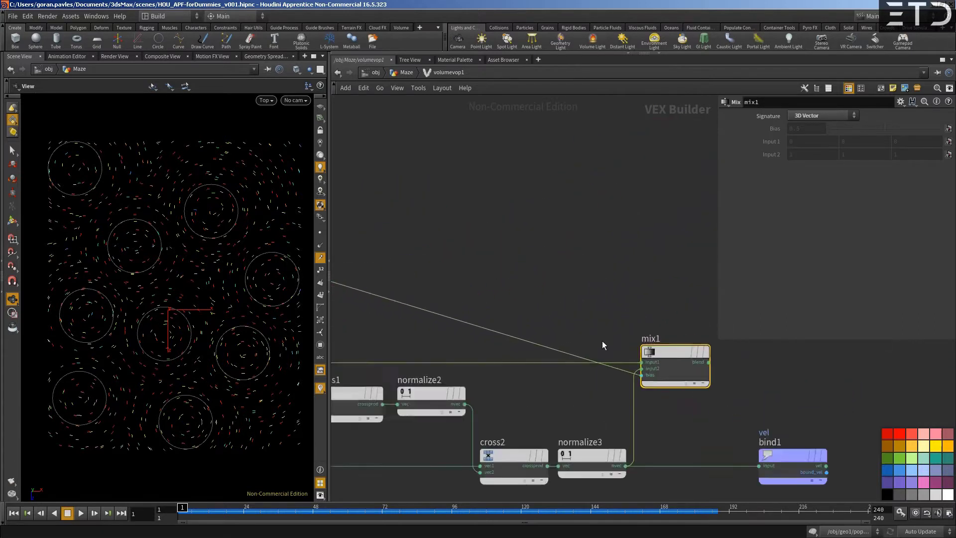
scroll(595, 282, "down", 3)
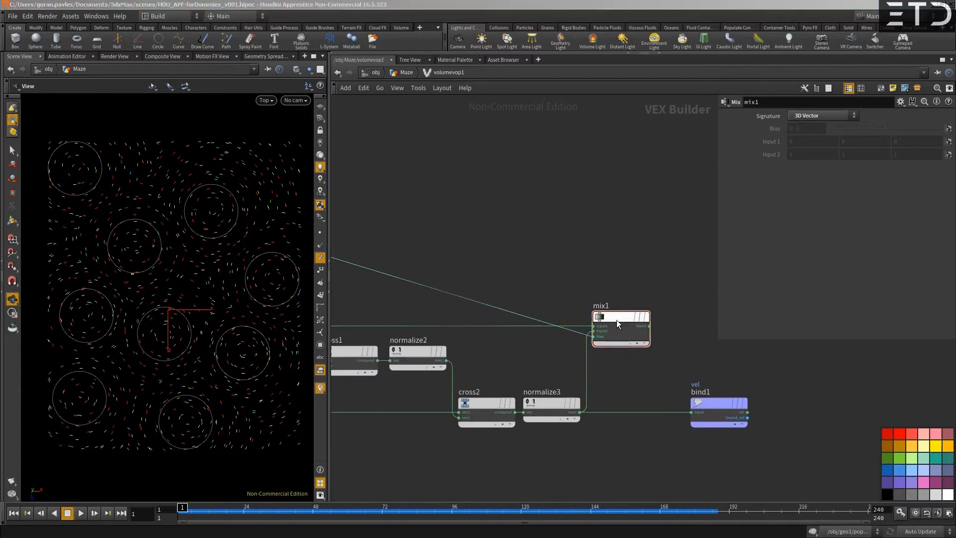
left_click(629, 323)
scroll(596, 294, "up", 2)
middle_click_drag(445, 291, 570, 312)
scroll(569, 313, "down", 3)
left_click(401, 305)
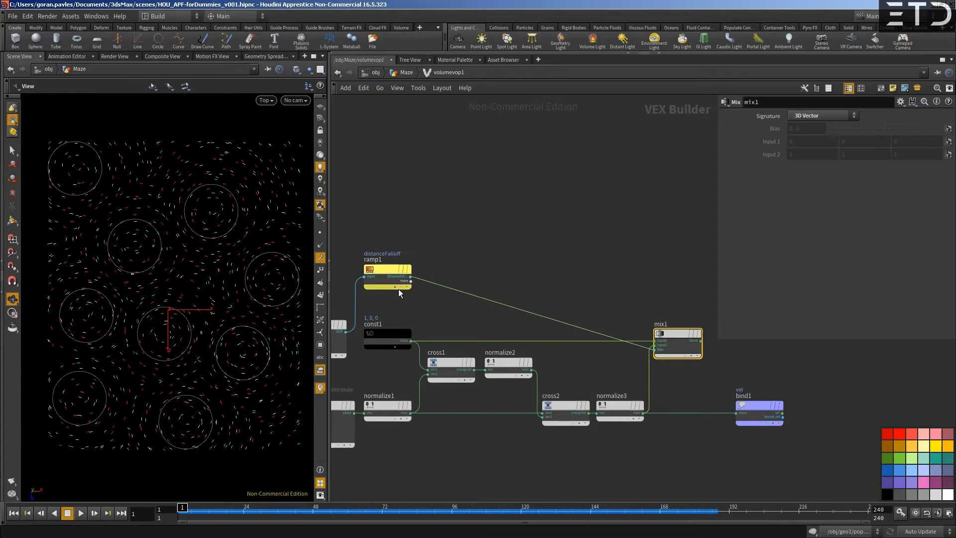
middle_click_drag(430, 290, 415, 280)
left_click_drag(371, 280, 603, 351)
Step: Route the wire from fit1 to ramp1 above const1 and the other nodes using wire dots
middle_click_drag(368, 327, 500, 306)
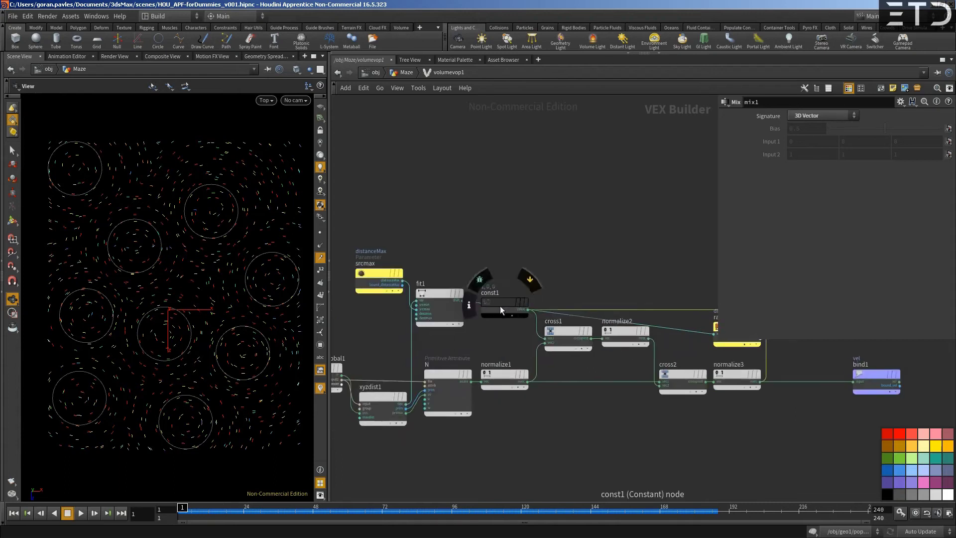
left_click_drag(528, 310, 492, 271)
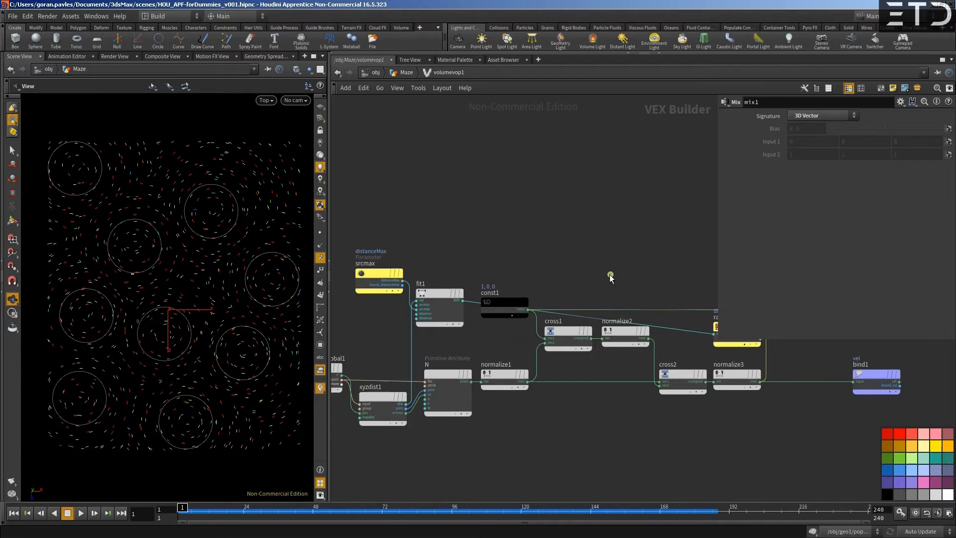
left_click_drag(587, 319, 473, 274, "alt")
left_click_drag(557, 294, 679, 282, "alt")
middle_click_drag(623, 253, 455, 233)
scroll(590, 303, "up", 3)
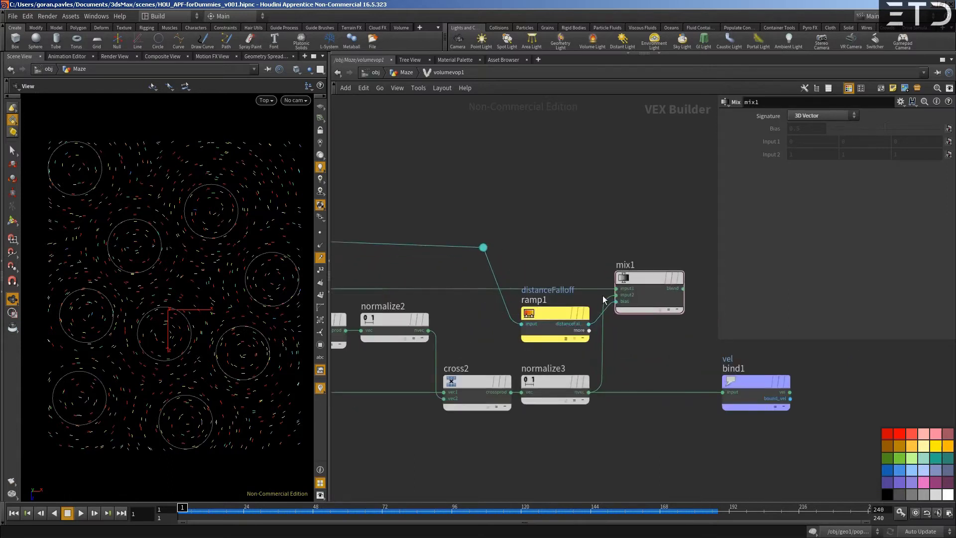
Step: Make room around mix1, add a Normalize node fed by its blend output, and connect the new node to bind1
left_click_drag(552, 312, 543, 311)
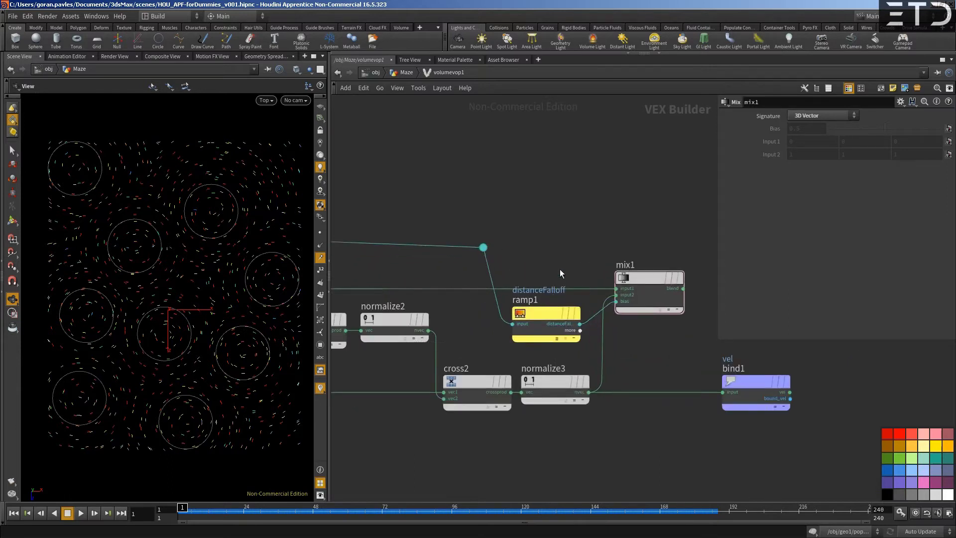
middle_click_drag(580, 266, 490, 241)
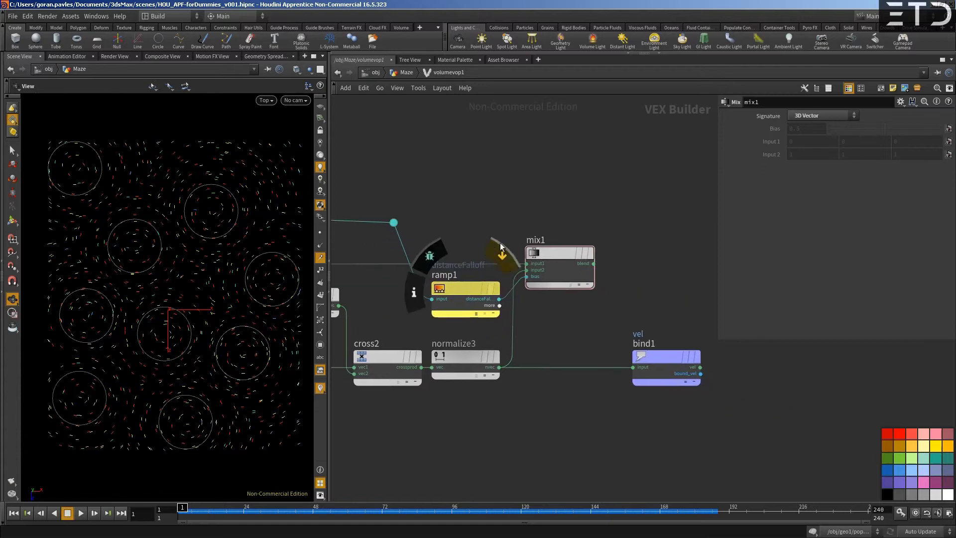
left_click_drag(659, 364, 683, 364)
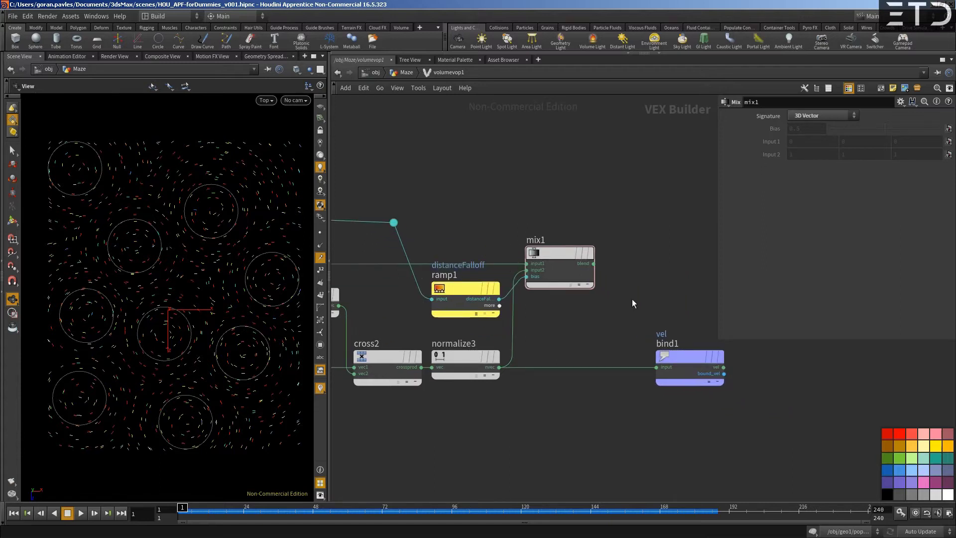
left_click(594, 264)
key("Tab")
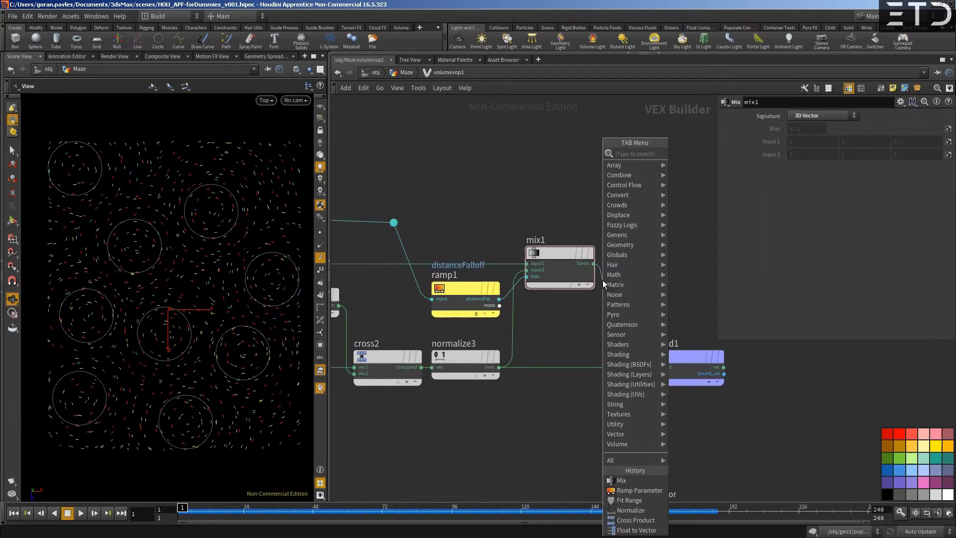
type("normalize")
key("Return")
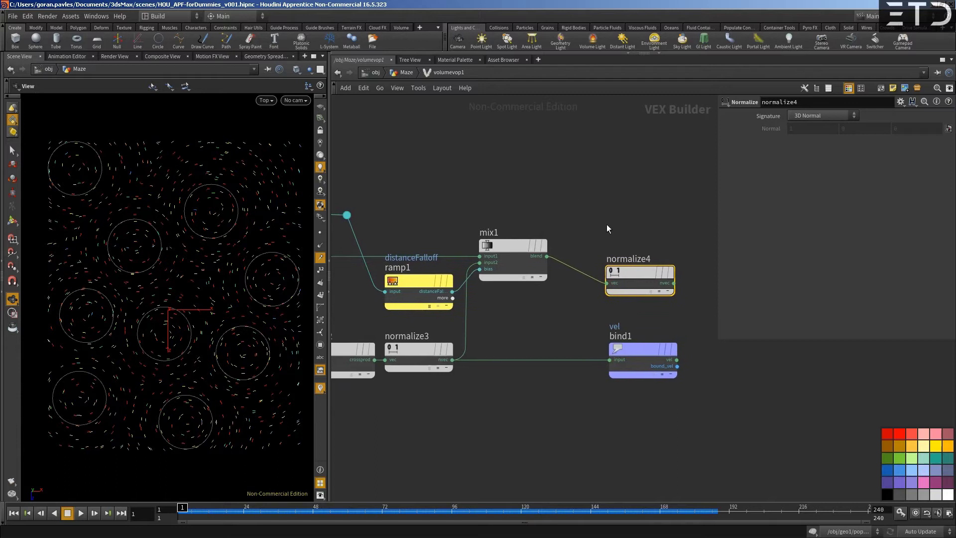
left_click_drag(673, 283, 718, 346)
Step: Line up normalize4 and bind1 in one row behind mix1
left_click_drag(625, 273, 598, 252)
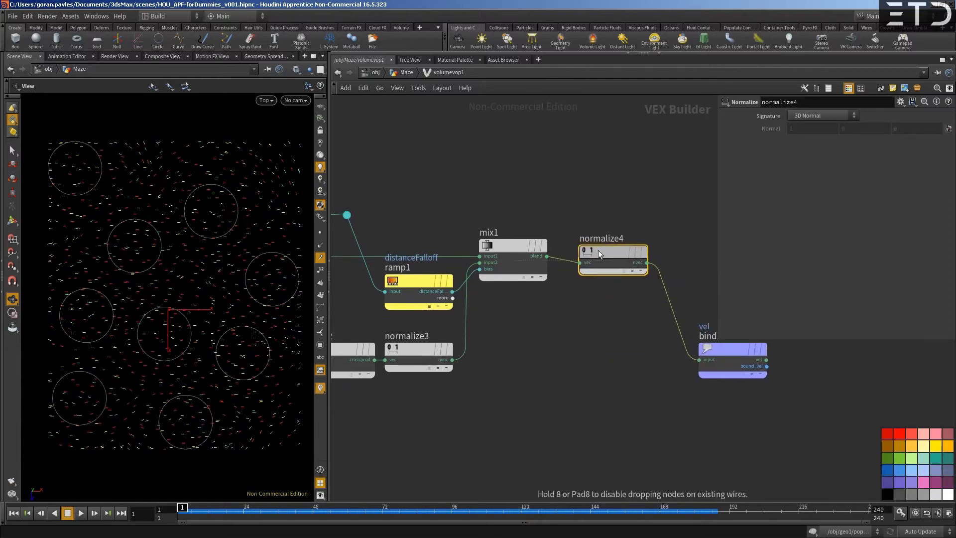
left_click_drag(726, 353, 704, 256)
left_click_drag(596, 252, 586, 243)
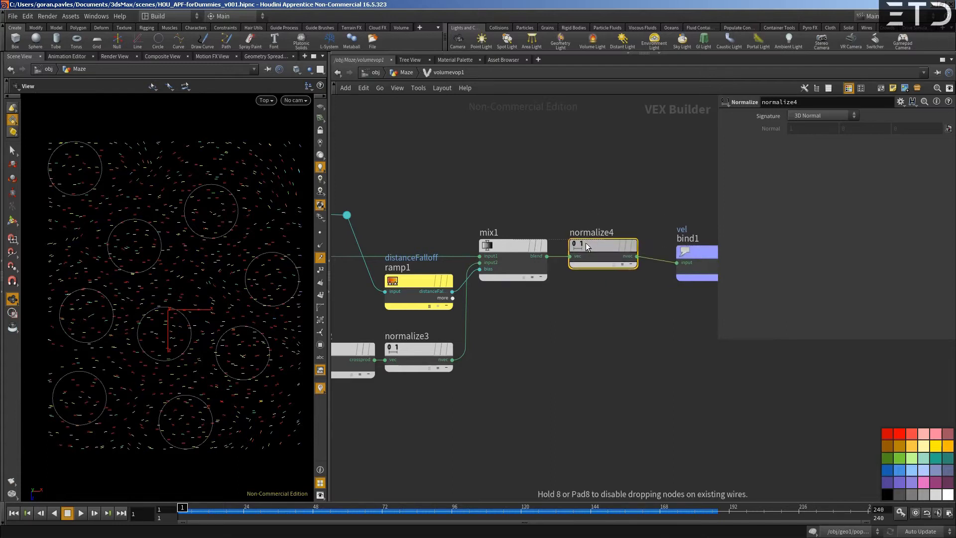
left_click_drag(707, 265, 688, 250)
Step: Raise ramp1 above mix1, delete the extra wire dot, and straighten the wire from fit1 to ramp1
middle_click_drag(549, 324, 736, 352)
left_click_drag(603, 313, 598, 236)
left_click_drag(488, 209, 535, 268)
key("Delete")
middle_click_drag(433, 219, 555, 232)
left_click_drag(329, 264, 352, 269)
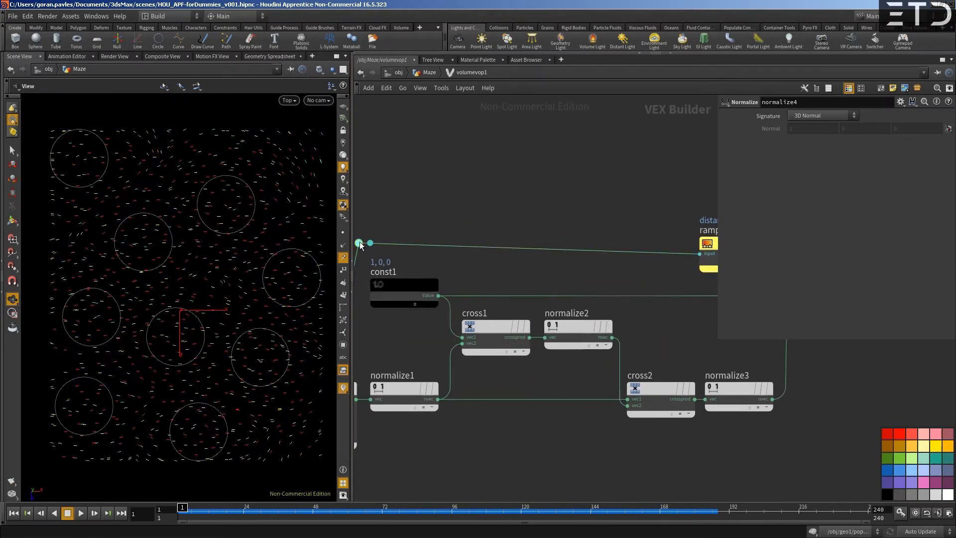
middle_click_drag(361, 245, 441, 244)
left_click_drag(448, 242, 448, 253)
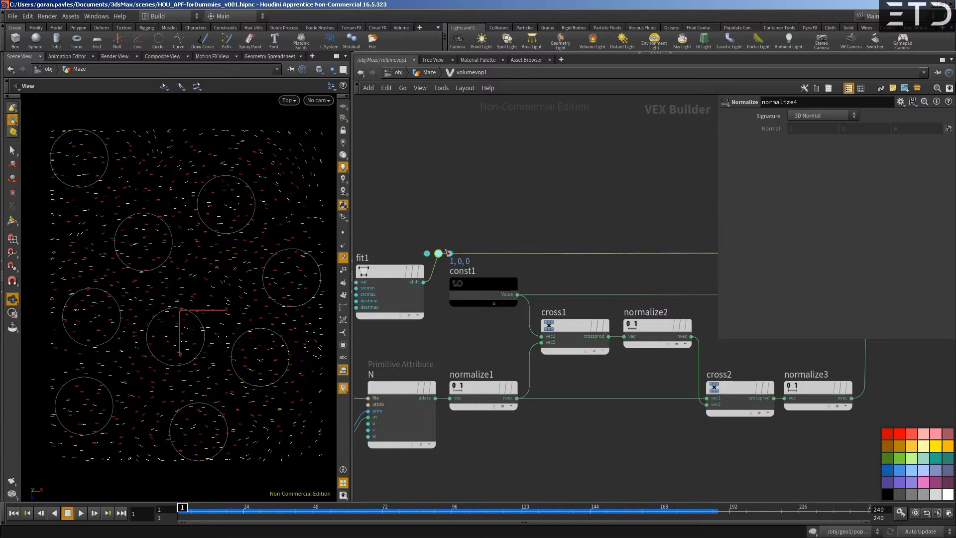
scroll(530, 244, "down", 3)
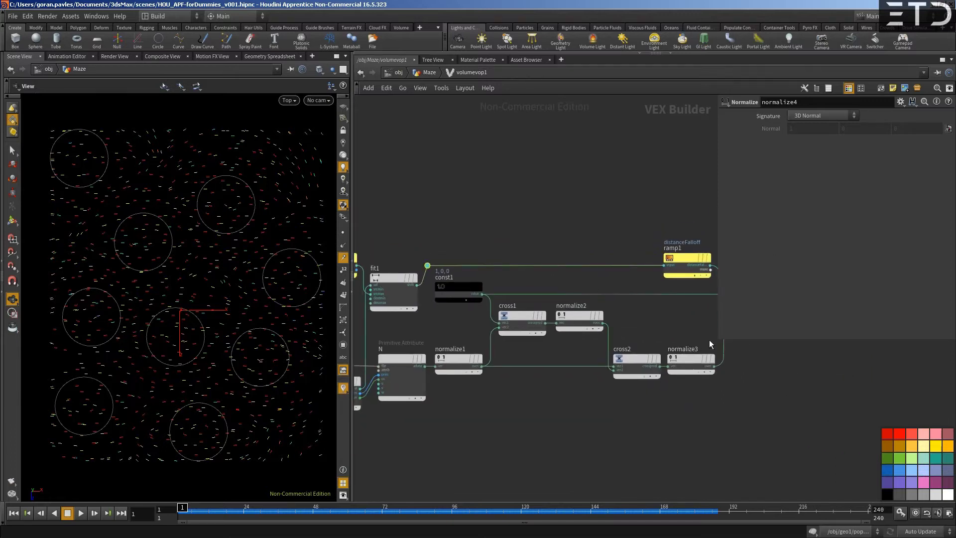
Step: Narrow the parameter pane and review the whole node network with the network editor maximized, focusing on mix1's three inputs
left_click_drag(721, 342, 799, 379)
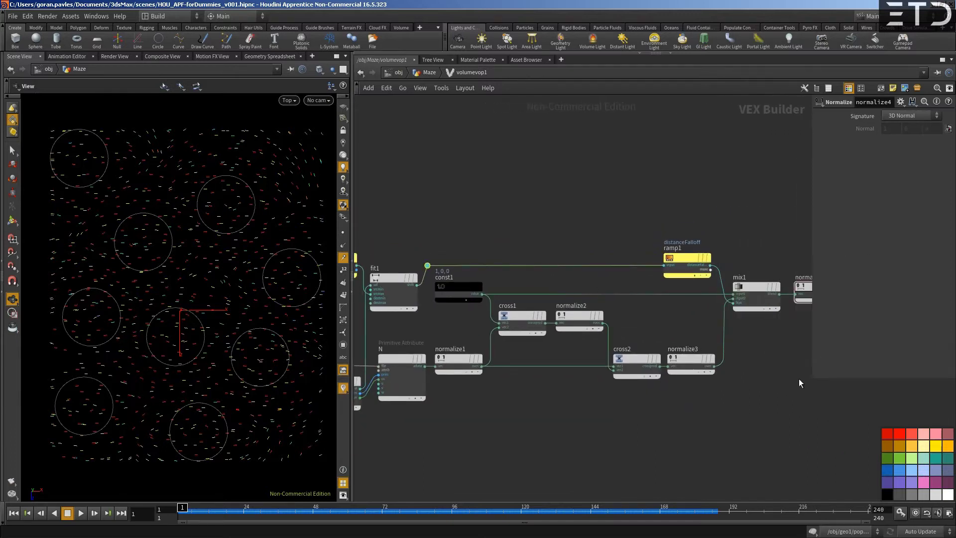
middle_click_drag(799, 379, 666, 361)
scroll(719, 358, "down", 4)
middle_click_drag(504, 246, 519, 238)
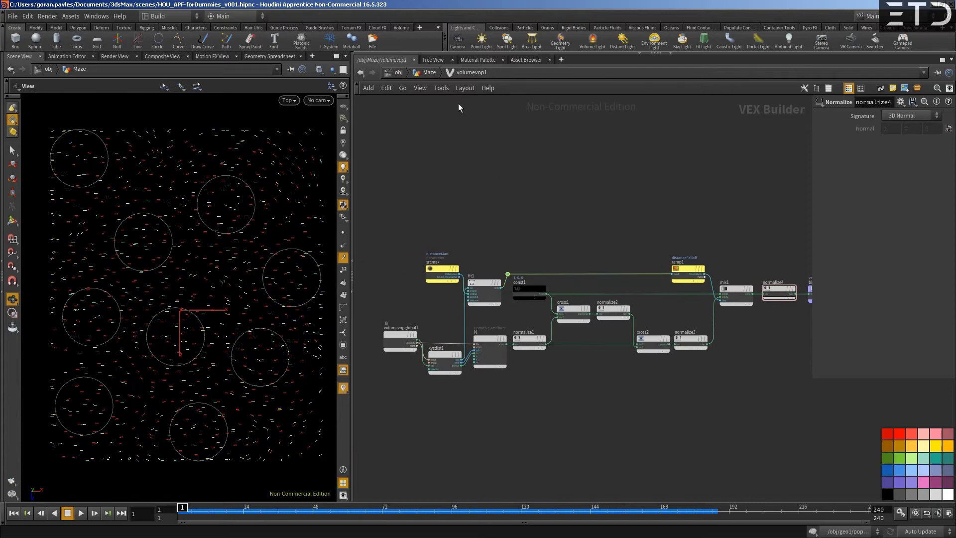
scroll(537, 258, "up", 2)
scroll(618, 283, "up", 2)
scroll(582, 280, "down", 3)
middle_click_drag(582, 280, 532, 301)
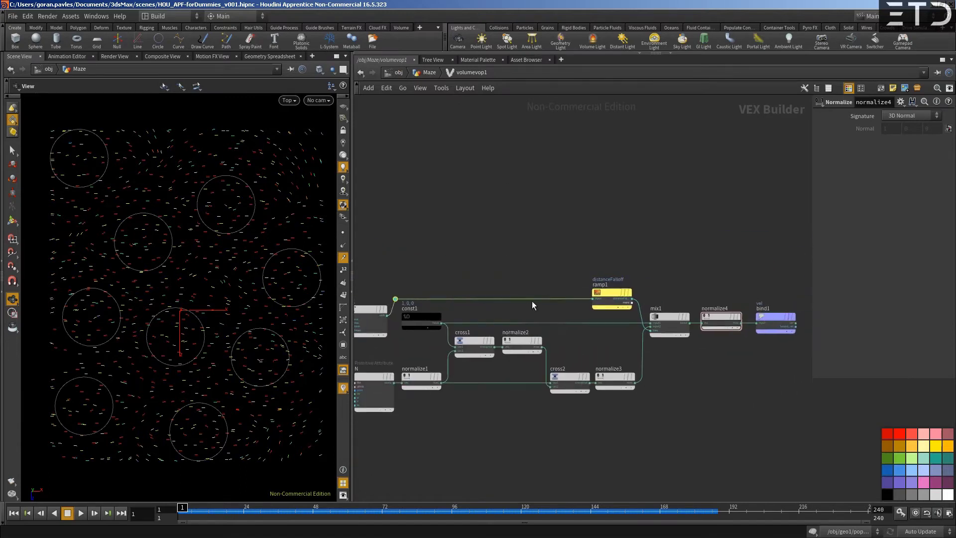
key("ctrl+b")
scroll(530, 274, "down", 2)
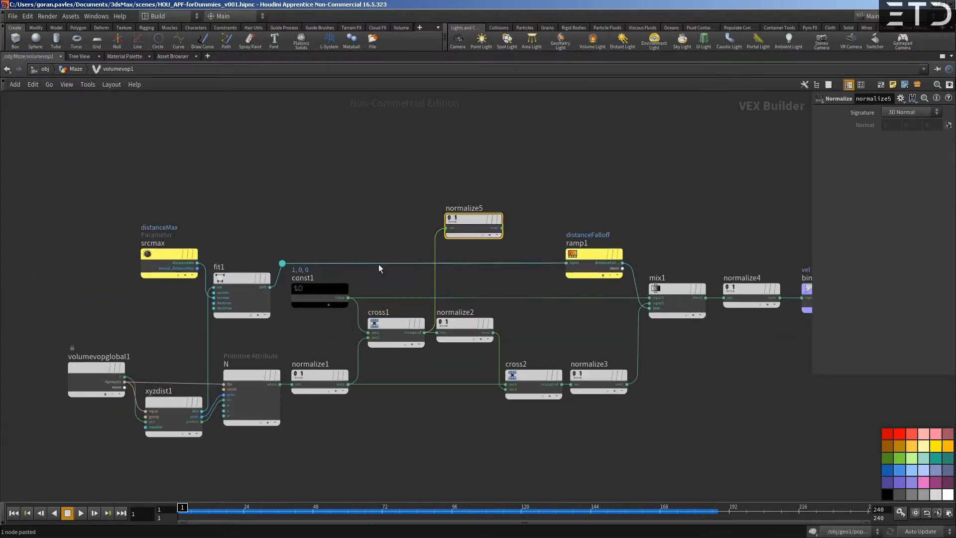
middle_click_drag(578, 290, 515, 279)
scroll(515, 279, "up", 2)
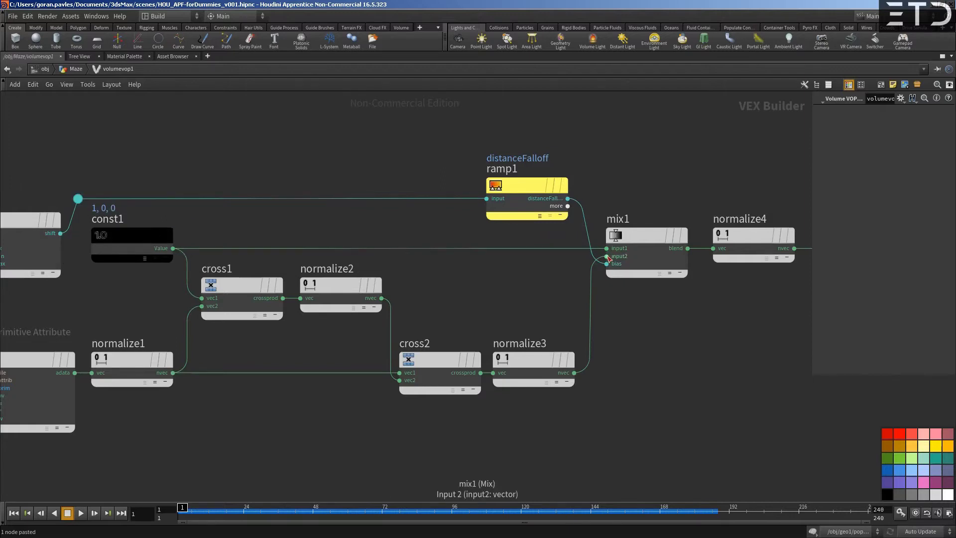
mouse_move(621, 245)
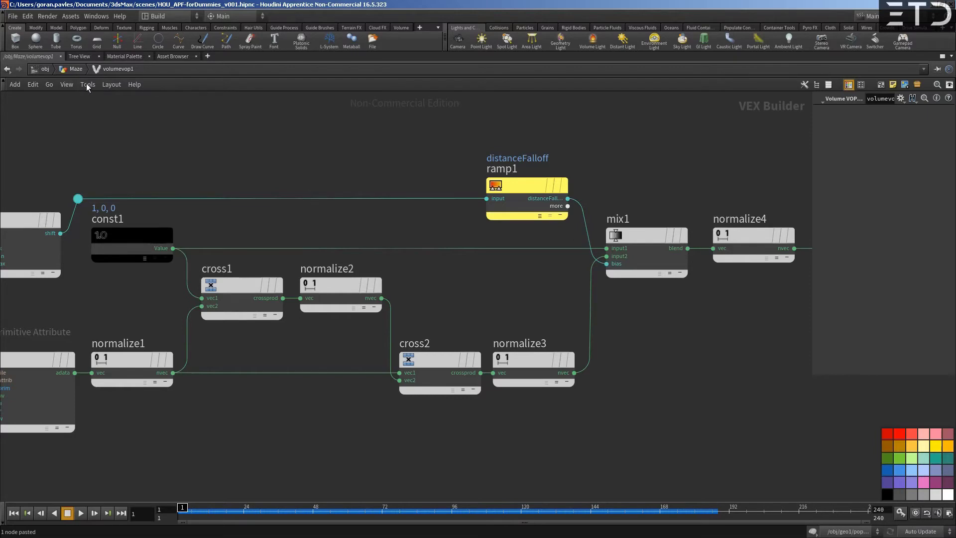
Step: Restore the pane layout, return to the Maze network, and widen the parameter pane for volumevop1
key("ctrl+b")
left_click(437, 73)
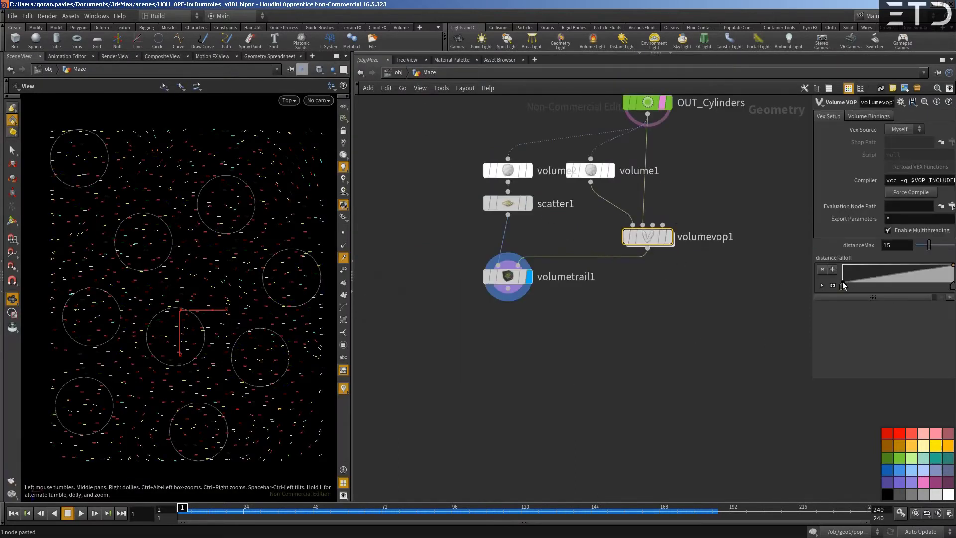
left_click_drag(811, 299, 720, 299)
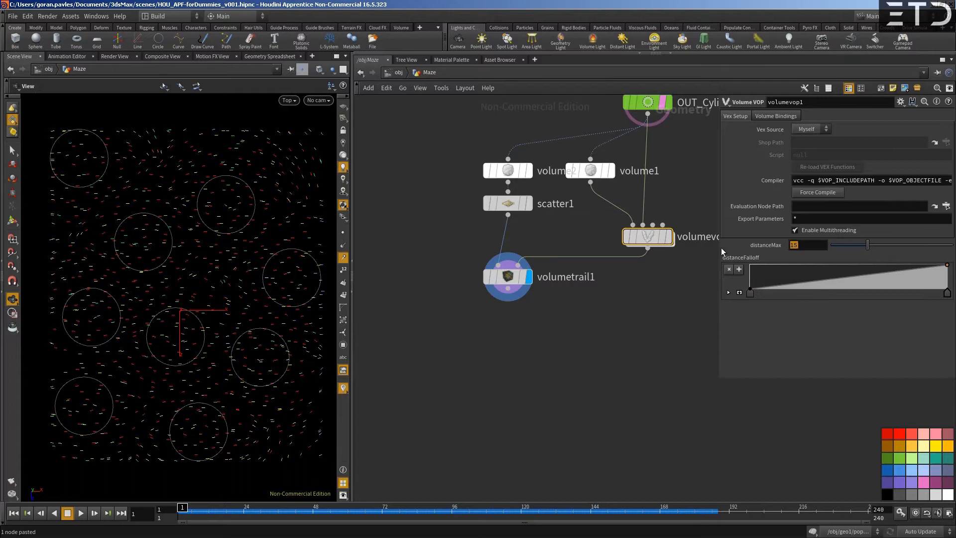
Step: Make the Vex Setup and Volume Bindings folders invisible in volumevop1's parameter interface, and shrink the parameter pane
left_click(901, 103)
left_click(902, 111)
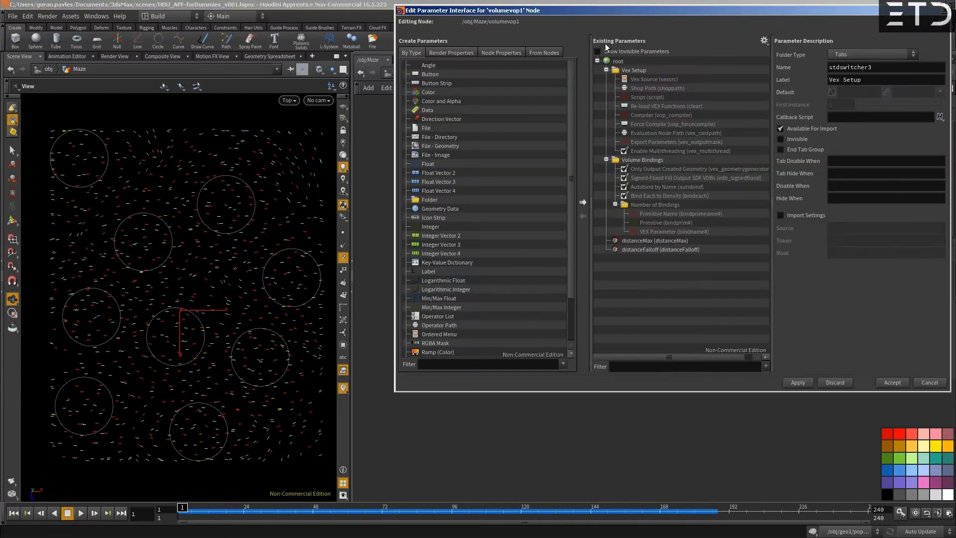
left_click(606, 70)
left_click(606, 78)
left_click_drag(630, 80, 631, 74)
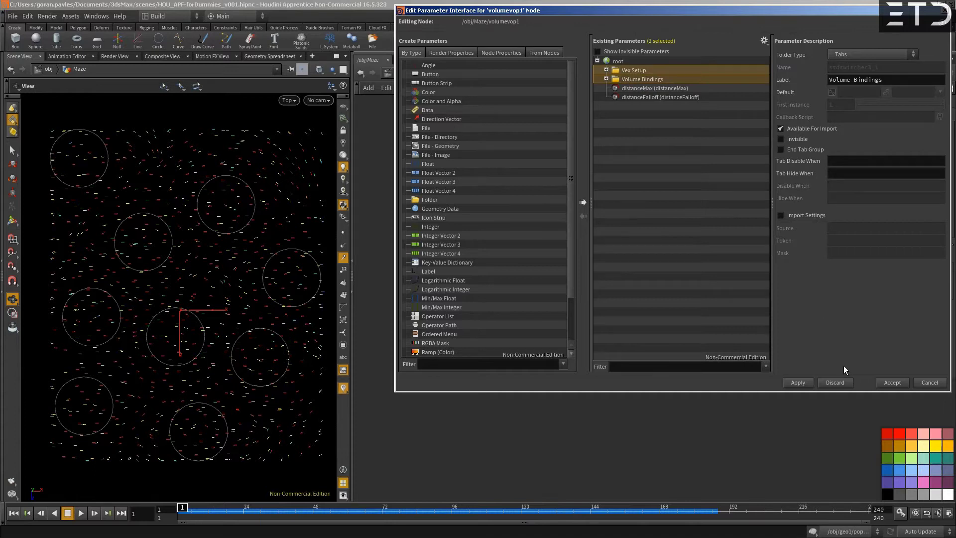
left_click(793, 140)
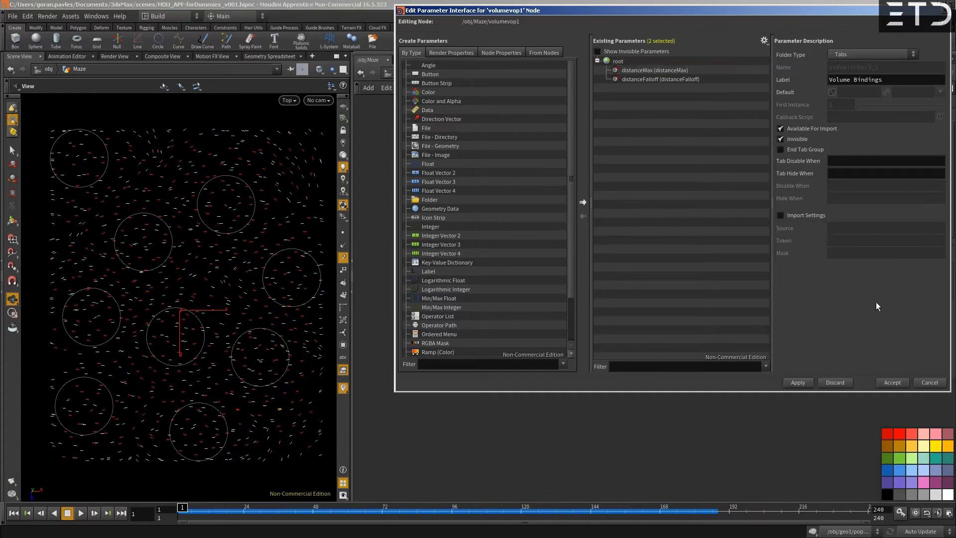
left_click(891, 381)
left_click_drag(723, 380, 743, 191)
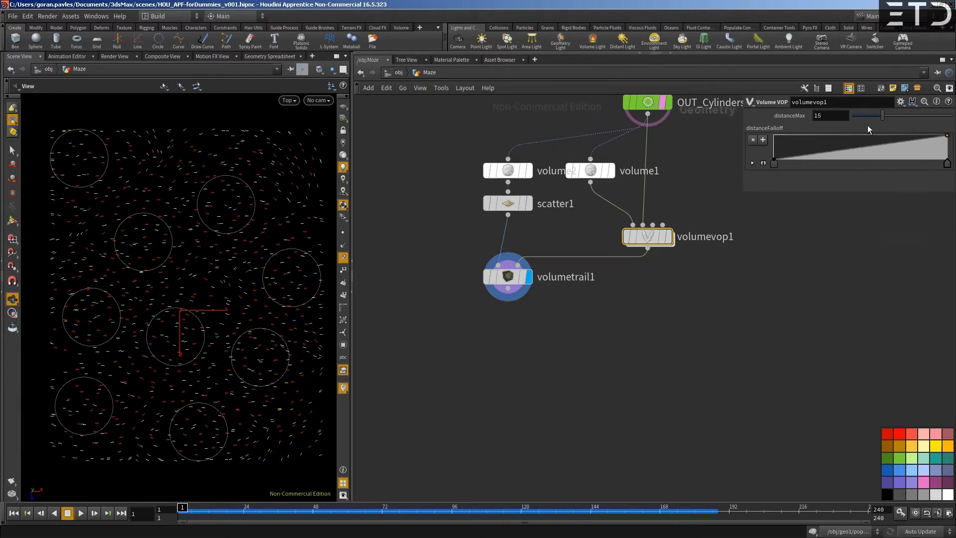
Step: Flip volumevop1's distanceFalloff ramp so it descends from one to zero, and set volumetrail1's Trail Length to 7.57
left_click(764, 163)
left_click(518, 277)
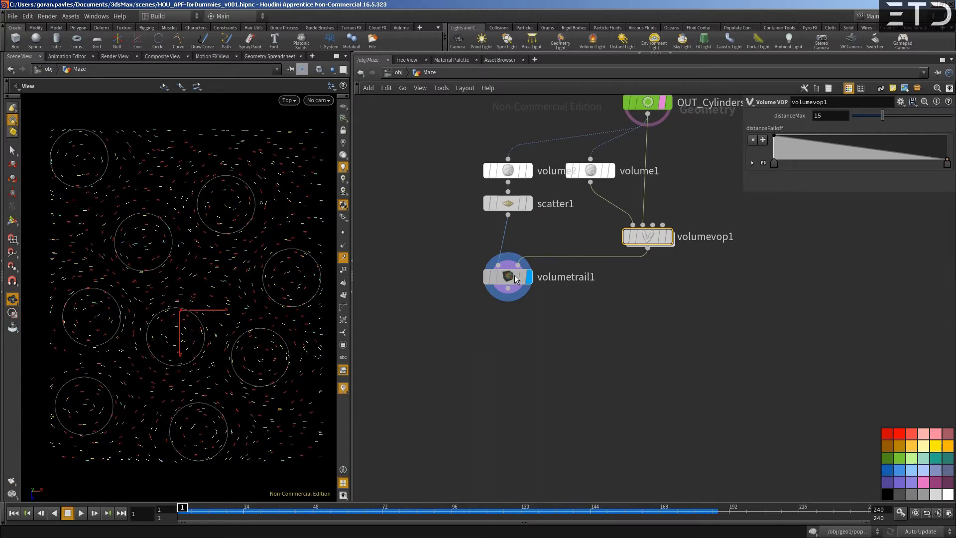
left_click_drag(907, 161, 863, 160)
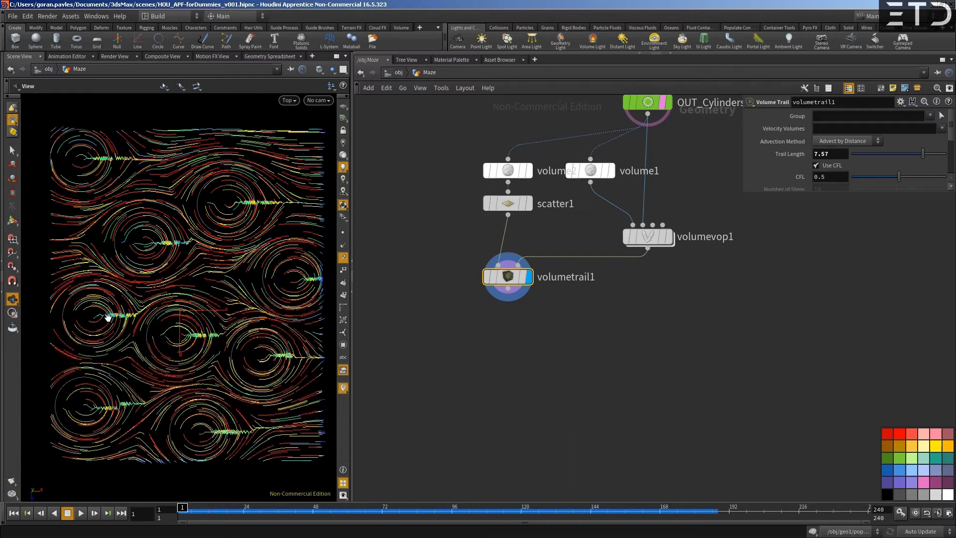
Step: Go to the geo1 network and copy its popnet node
middle_click_drag(486, 267, 475, 328)
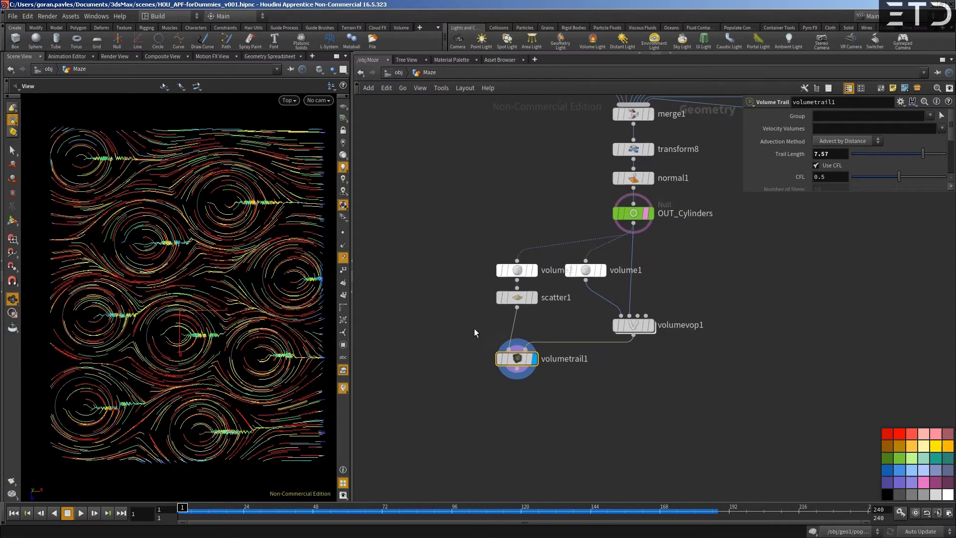
left_click(398, 74)
double_click(493, 222)
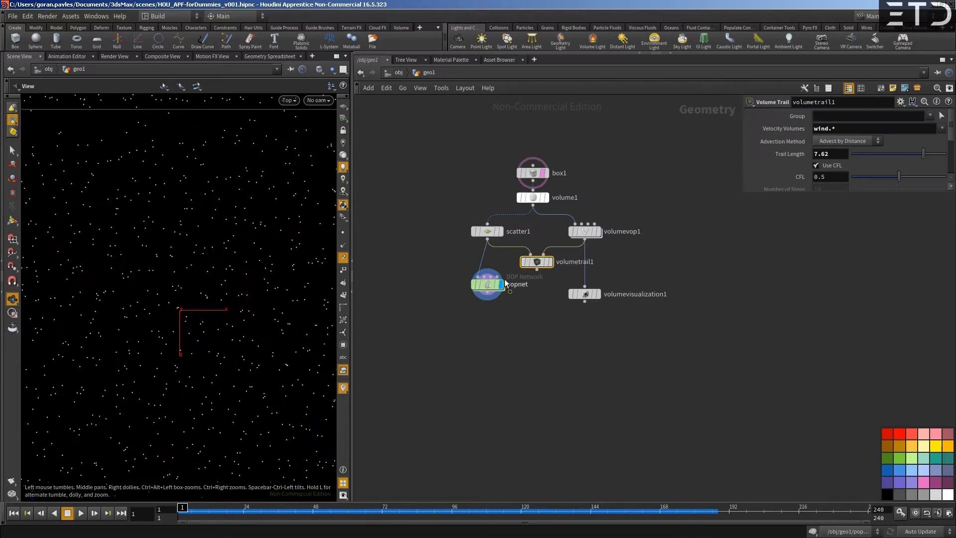
left_click_drag(485, 300, 485, 300)
key("ctrl+c")
Step: Paste popnet into the Maze network, feed it from scatter1, and display it beside volumetrail1
left_click(390, 73)
double_click(496, 277)
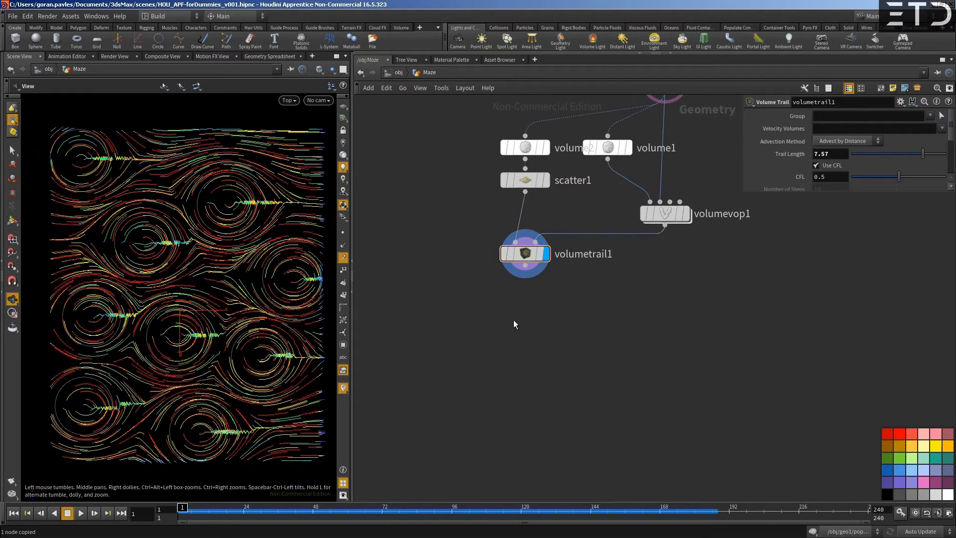
key("ctrl+v")
left_click_drag(519, 319, 420, 274)
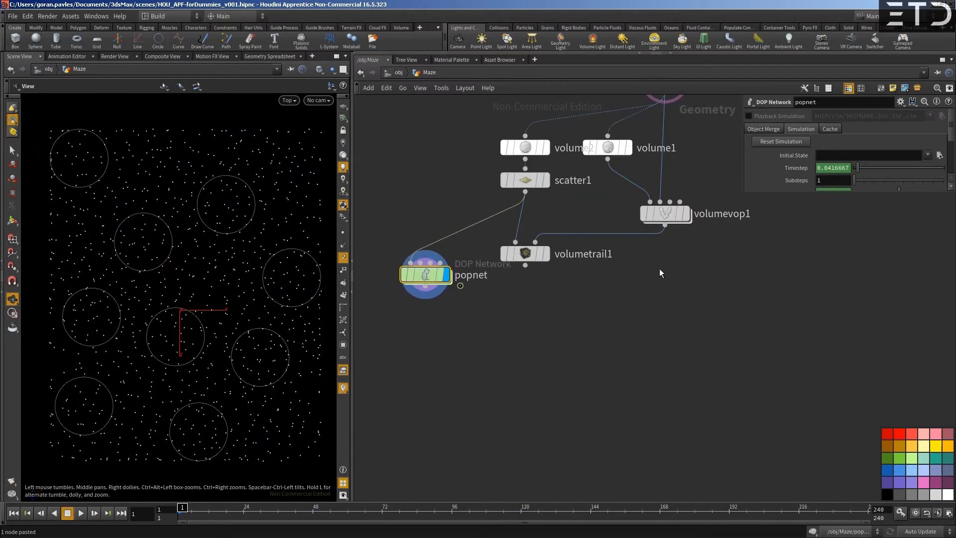
Step: Add a Null node to volumevop1's output and rename it OUT_VelField
left_click(665, 225)
key("Tab")
type("nul")
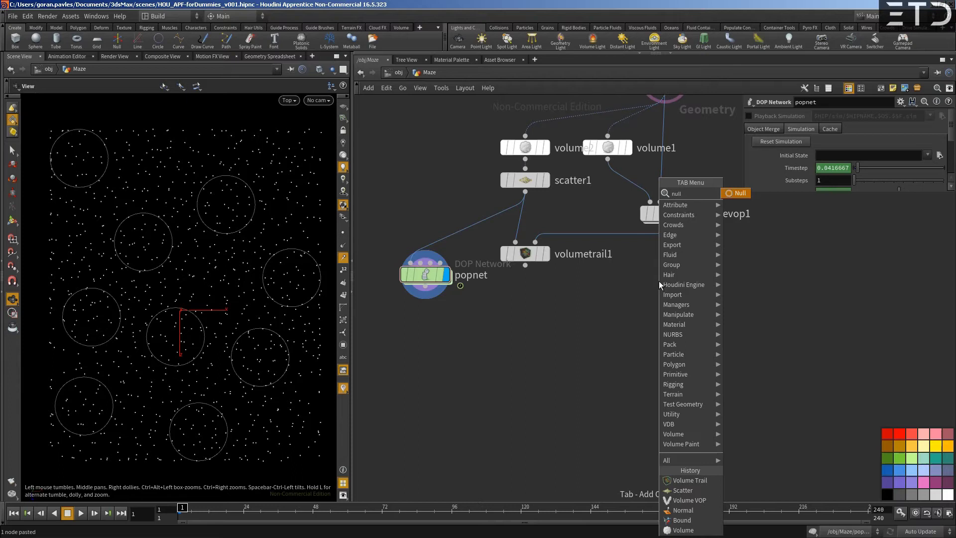
key("Return")
double_click(706, 282)
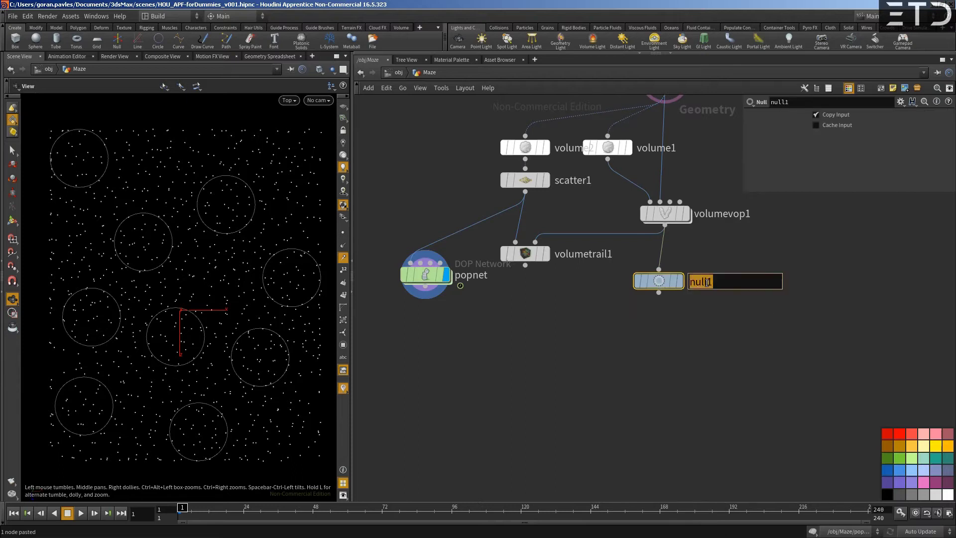
type("OU")
key("Return")
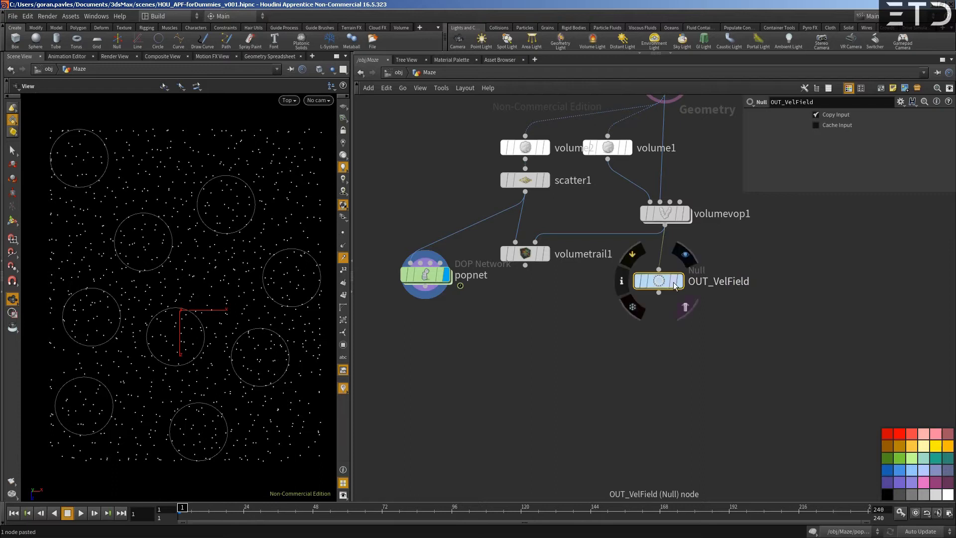
Step: Align OUT_VelField under volumevop1 and color the node light green
left_click_drag(659, 285, 665, 278)
key("c")
key("c")
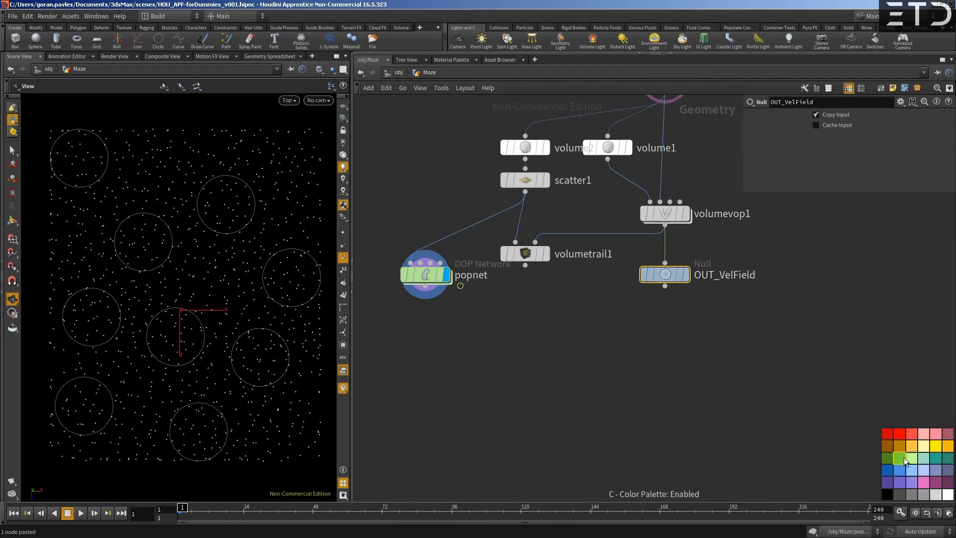
left_click(899, 458)
double_click(583, 254)
left_click_drag(604, 254, 664, 299)
key("Escape")
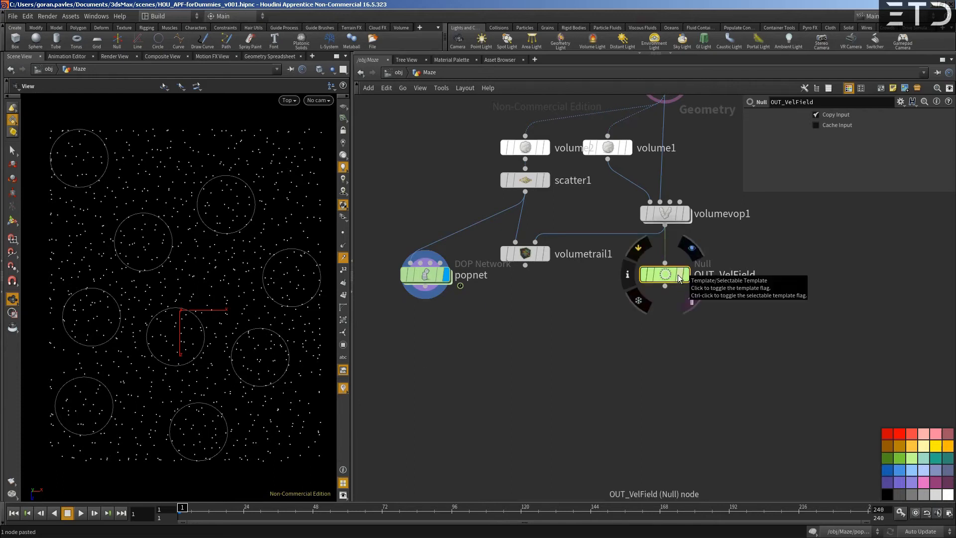
Step: Open the dynamics network inside the Maze popnet node
double_click(513, 281)
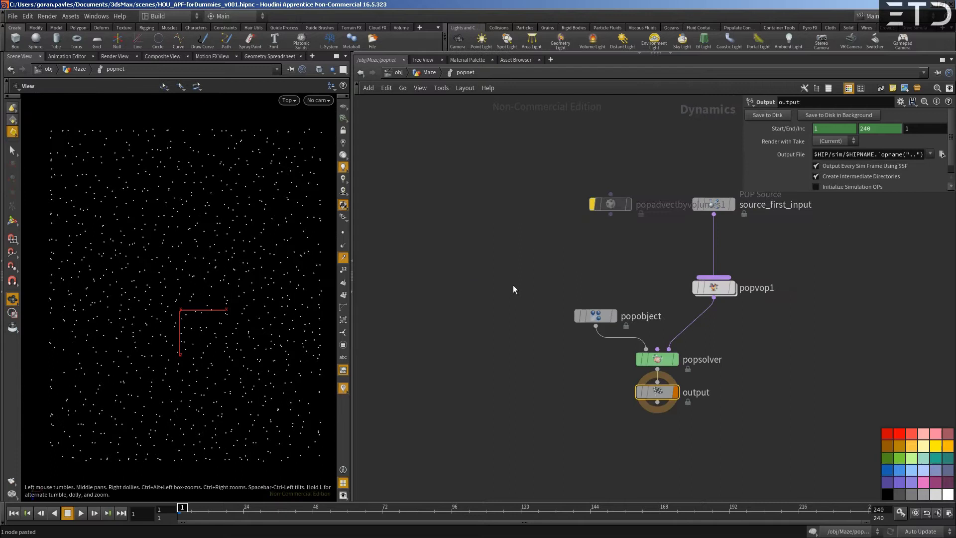
middle_click_drag(593, 271, 443, 241)
scroll(461, 243, "up", 2)
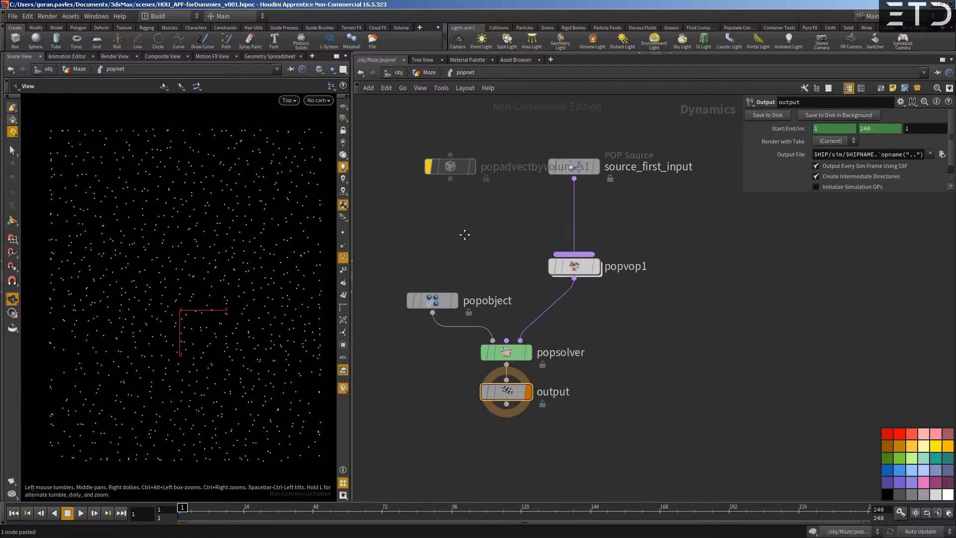
Step: Tidy the popnet layout by lining popvop1 up beside popobject and moving source_first_input and popadvectbyvolumes1 above them
left_click_drag(579, 277, 579, 311)
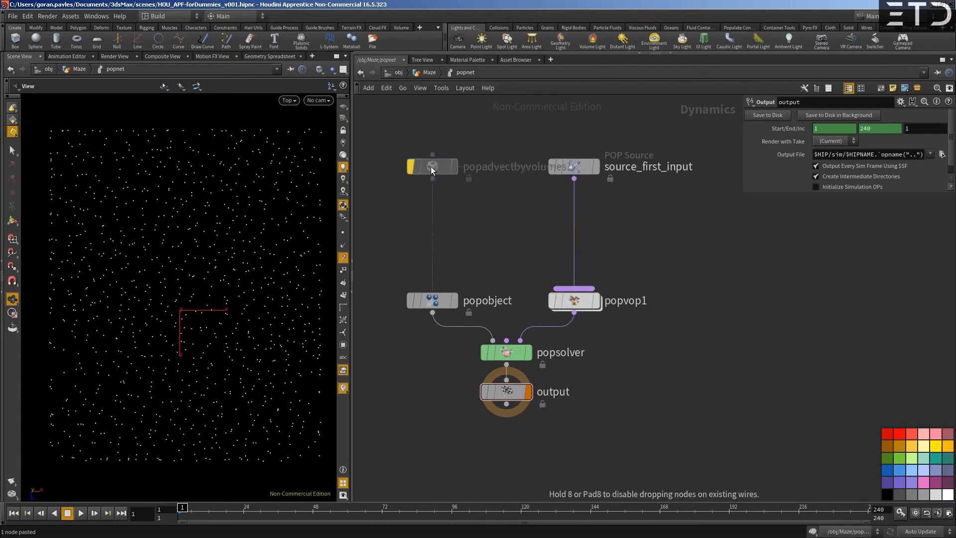
left_click_drag(572, 167, 572, 184)
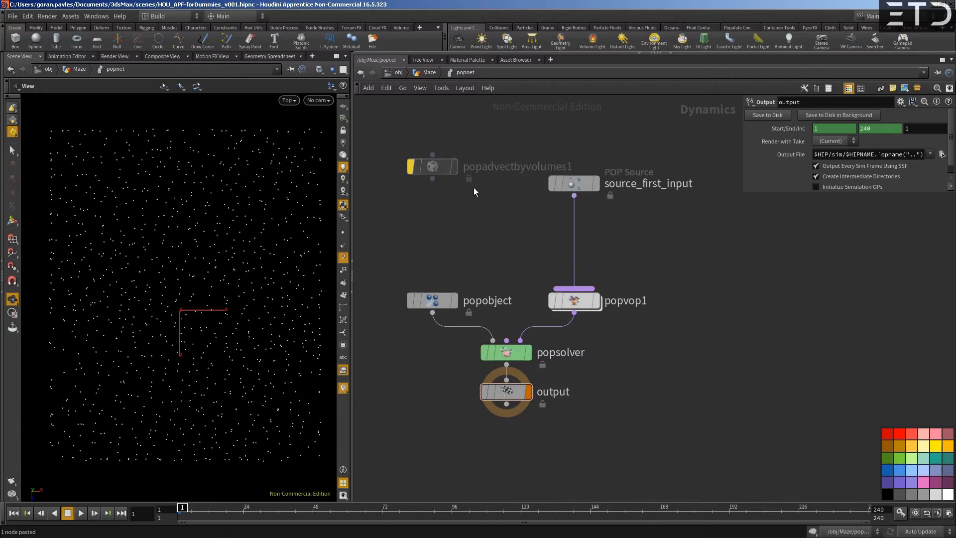
left_click_drag(445, 166, 445, 171)
middle_click_drag(521, 247, 521, 231)
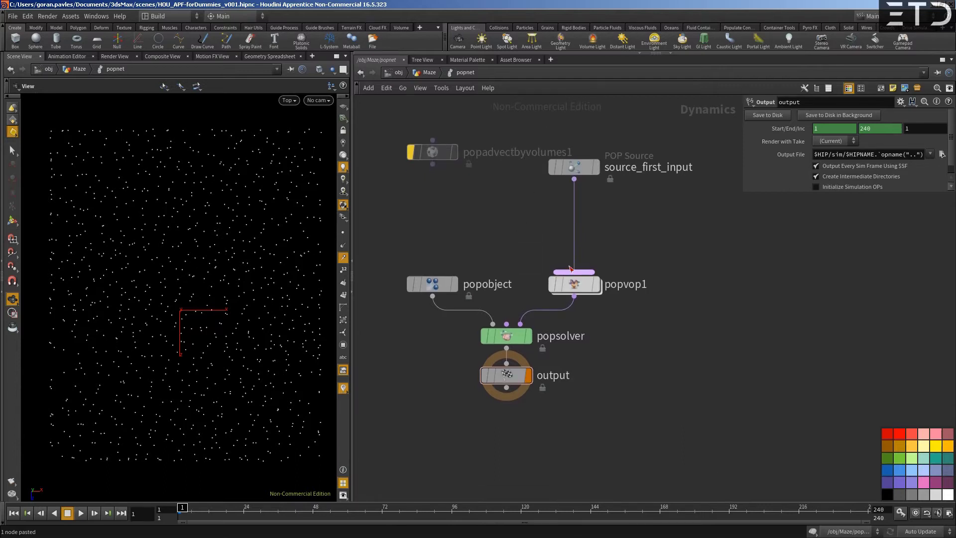
Step: Inspect the Volume Sample Vector node inside popvop1 and return to the popnet network
double_click(575, 288)
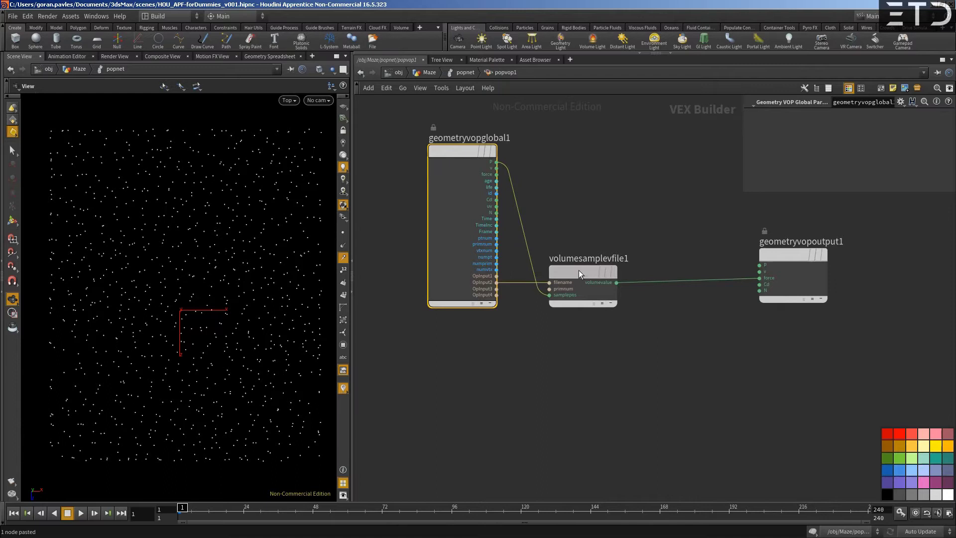
left_click(582, 282)
left_click(461, 74)
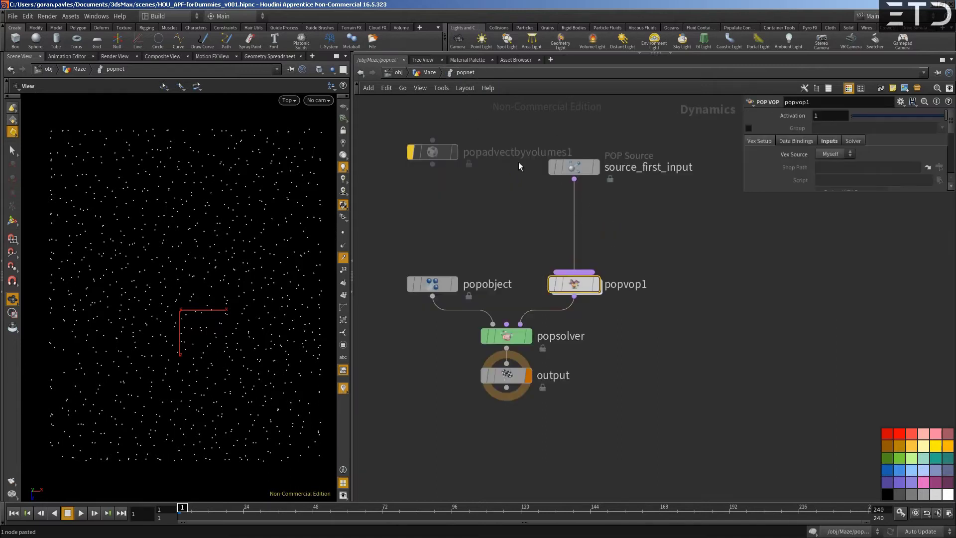
Step: Point the SOP path of popvop1's Input 2 to ../../OUT_VelField
left_click_drag(574, 167, 574, 191)
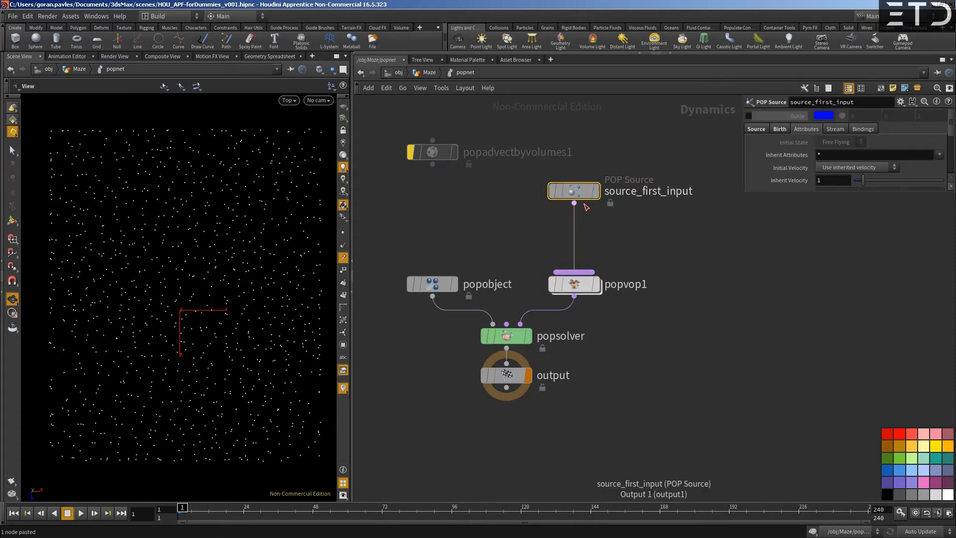
left_click(564, 283)
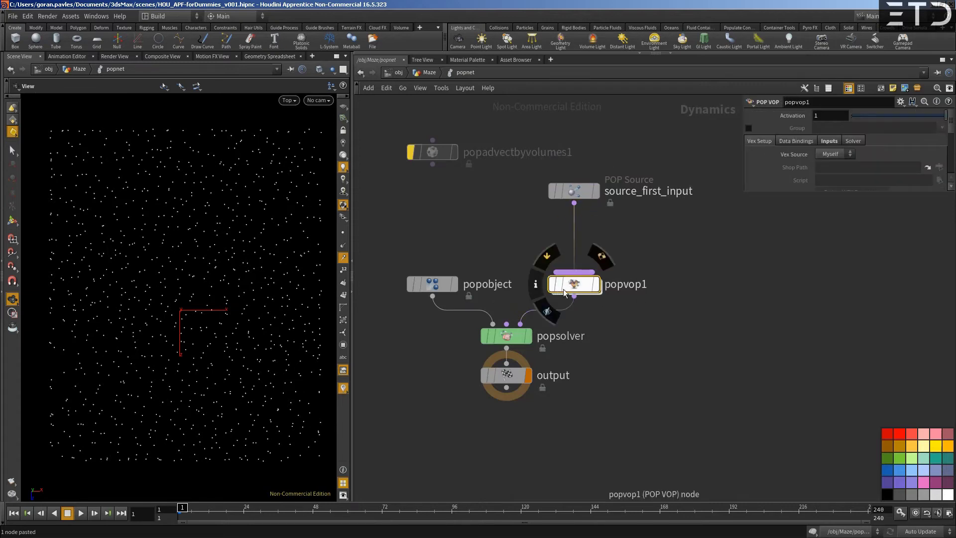
left_click_drag(767, 192, 764, 328)
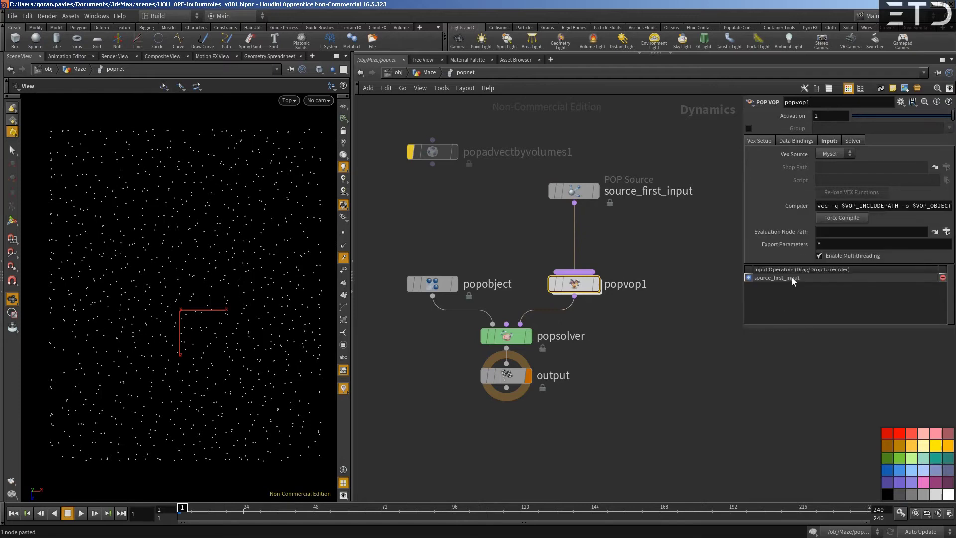
left_click(827, 142)
double_click(840, 181)
key("BackSpace")
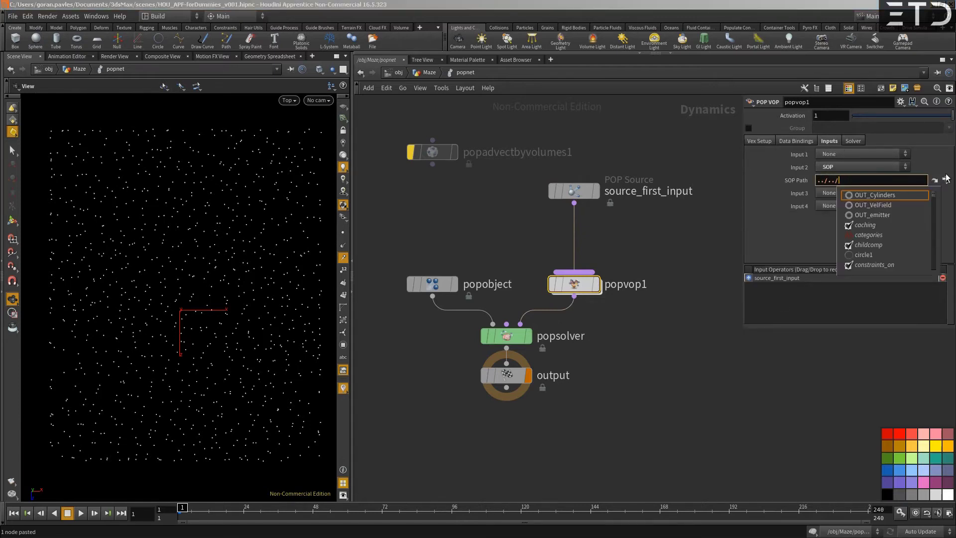
left_click(946, 179)
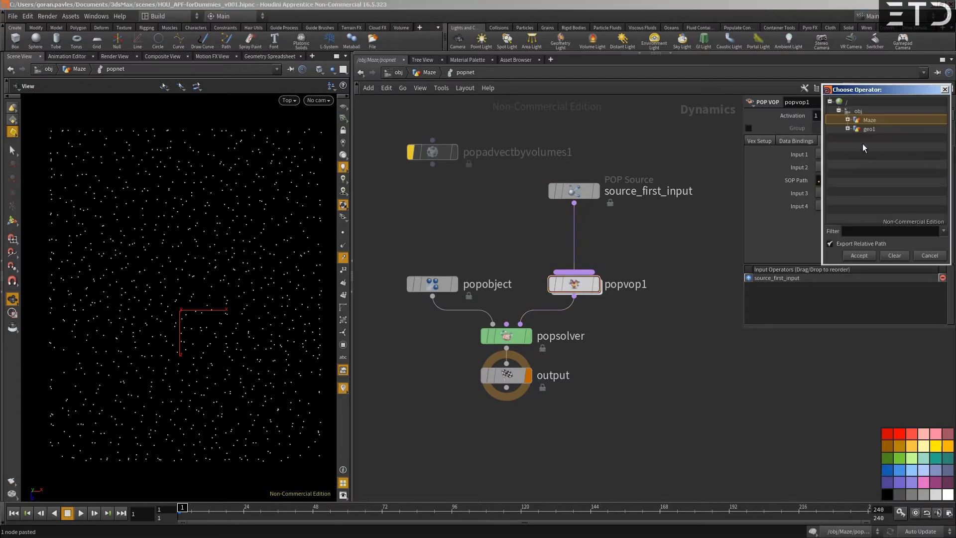
left_click(848, 120)
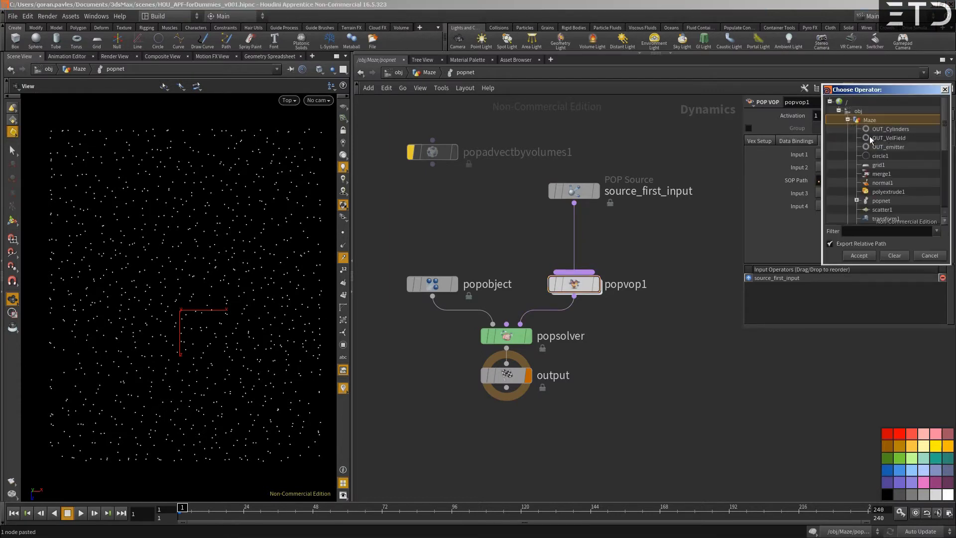
left_click(891, 139)
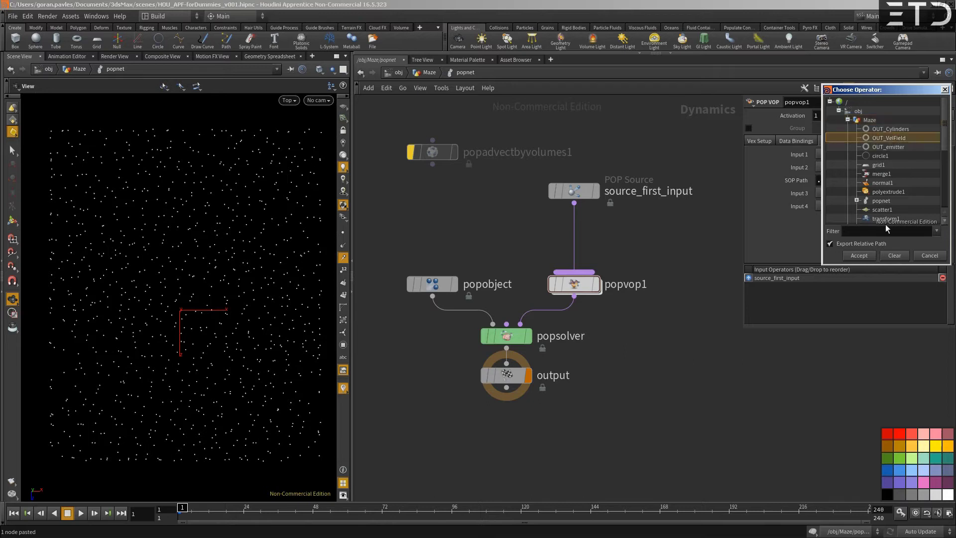
left_click(859, 255)
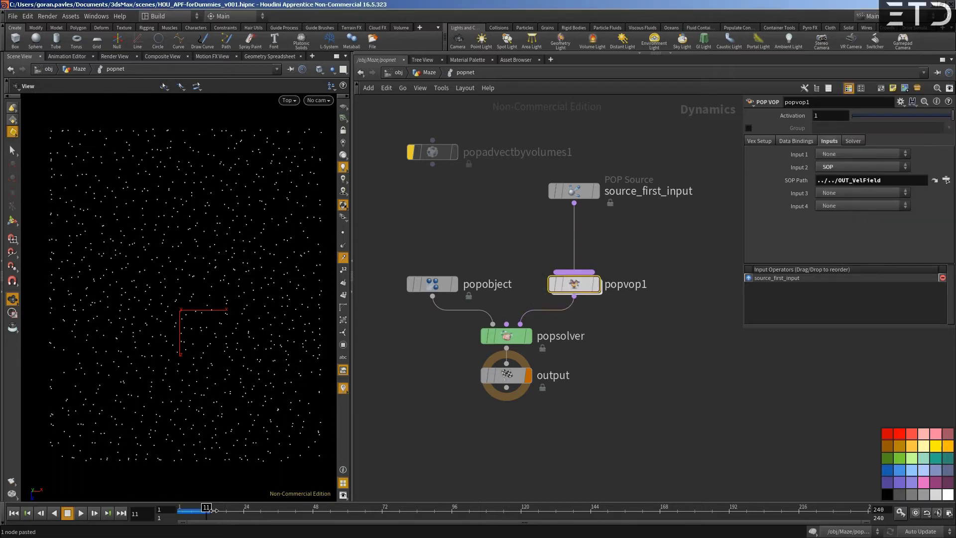
Step: Set volumesamplevfile1's Primitive Name inside popvop1 to vel and scrub the timeline to test it
double_click(577, 280)
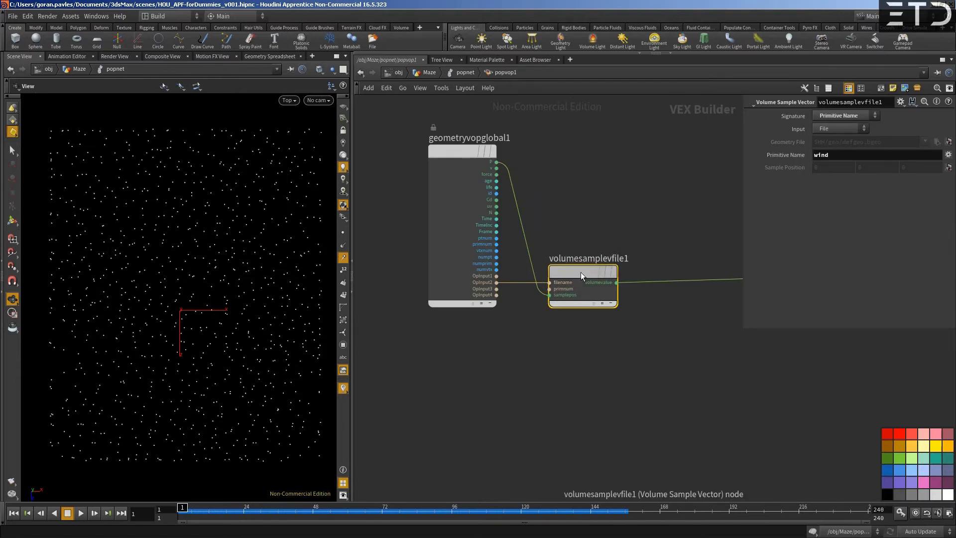
double_click(856, 155)
type("vel")
key("Return")
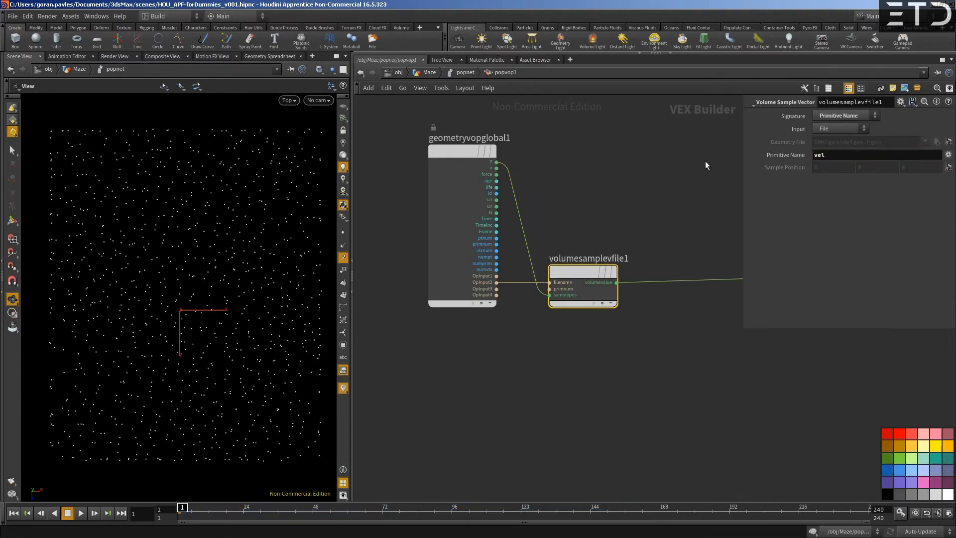
mouse_move(176, 508)
left_mouse_down()
mouse_move(515, 526)
mouse_move(712, 523)
mouse_move(183, 522)
left_mouse_up()
Step: Duplicate scatter1 in the Maze network, feed the copy from OUT_emitter, and connect it to popnet's first input
left_click(464, 73)
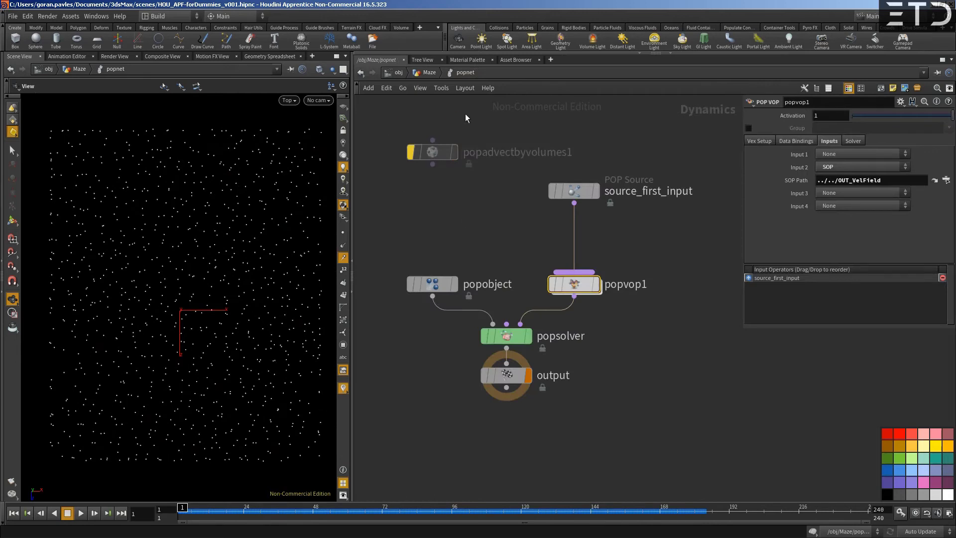
left_click(430, 72)
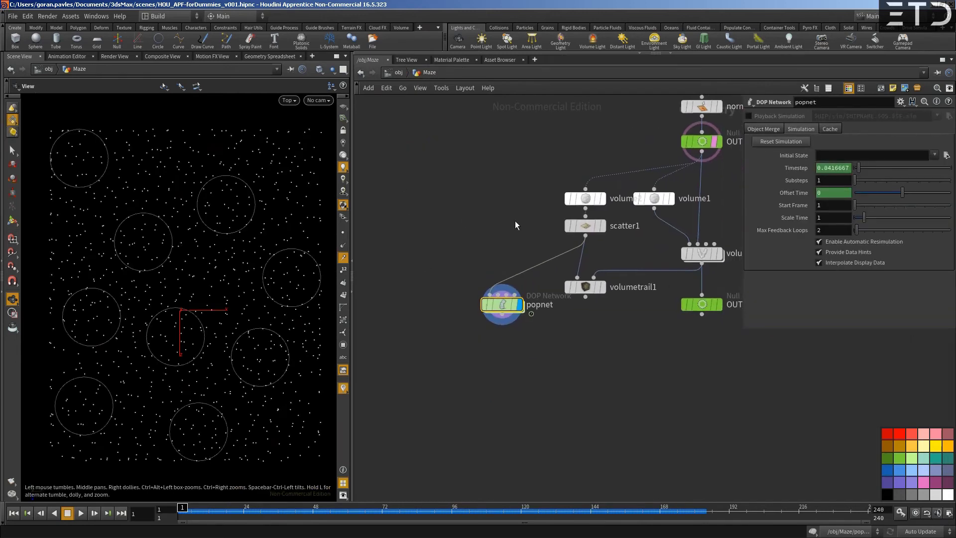
left_click(558, 269)
key("ctrl+c")
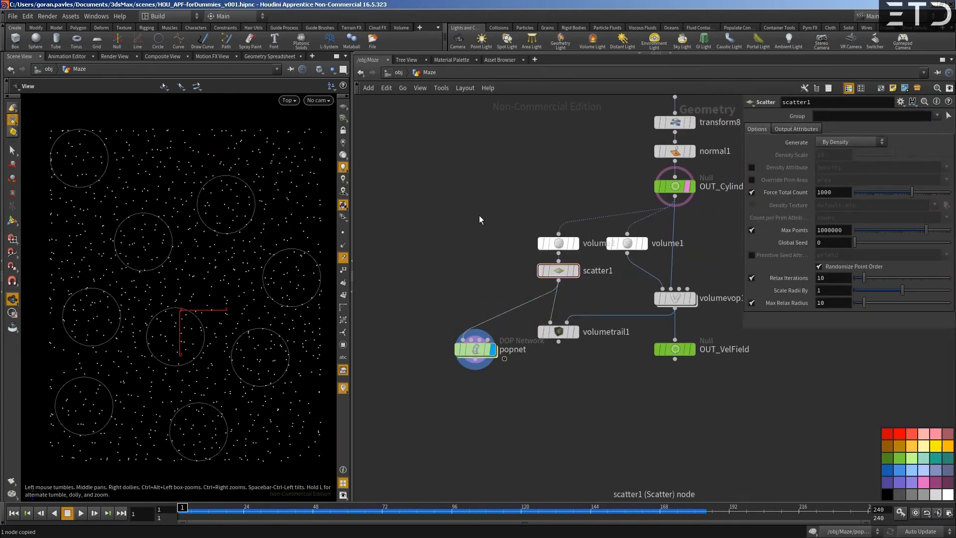
key("ctrl+v")
left_click(455, 206)
scroll(470, 205, "down", 5)
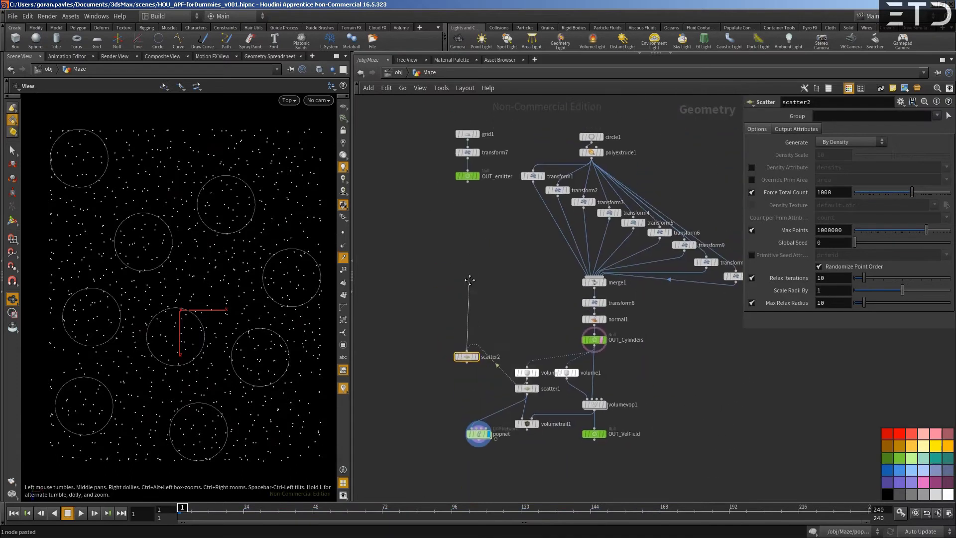
scroll(469, 204, "up", 5)
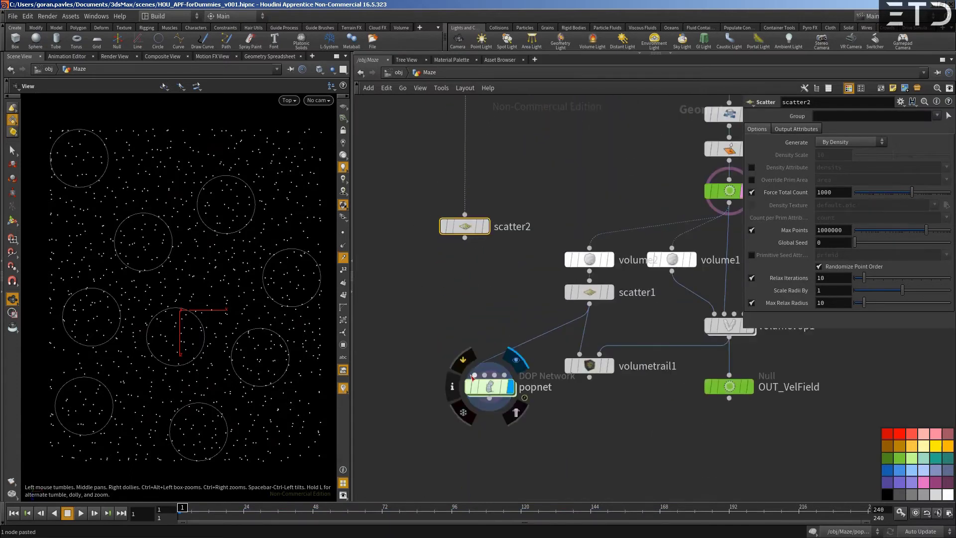
left_click(475, 375)
left_click(489, 386)
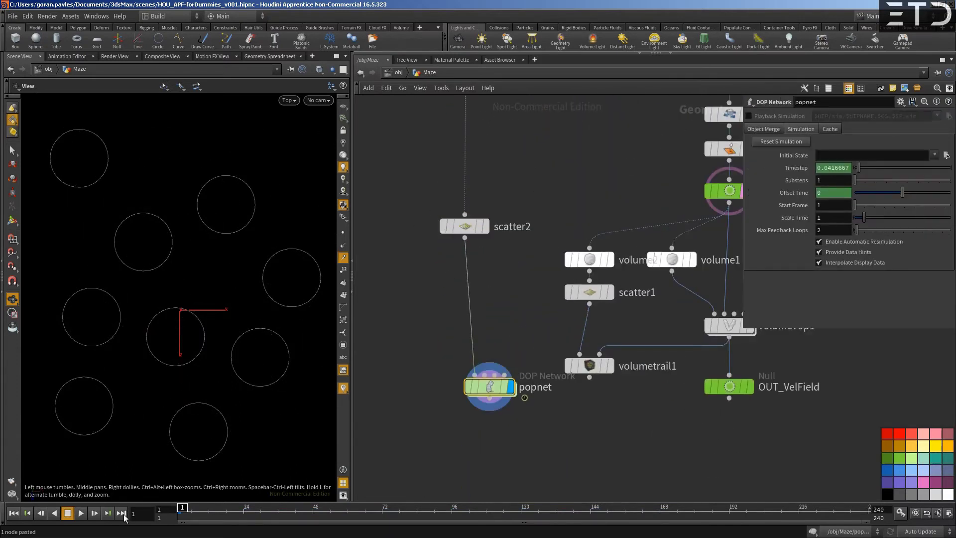
Step: Scrub the particle simulation to frame 41 and template volume1 to compare its bounds with the emitter
left_click_drag(174, 513, 293, 511)
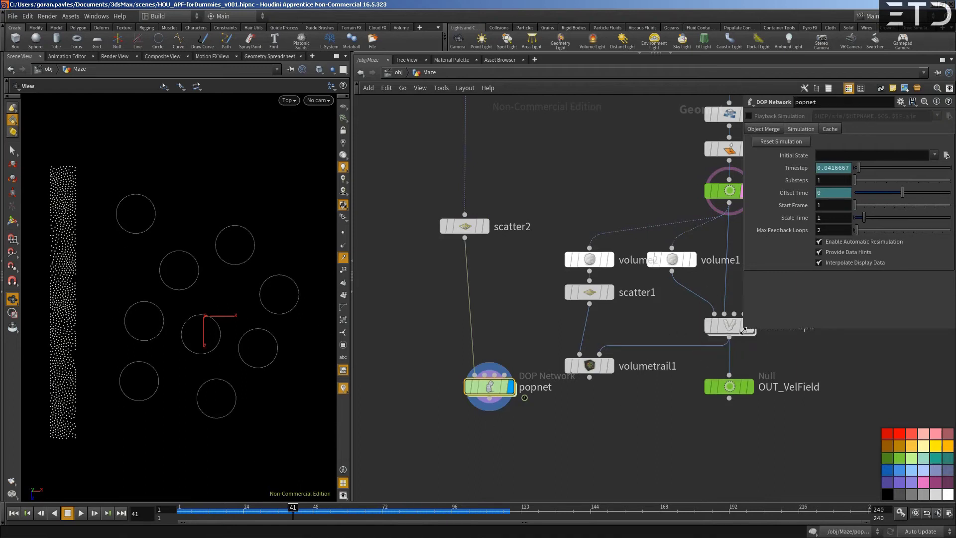
left_click(688, 259)
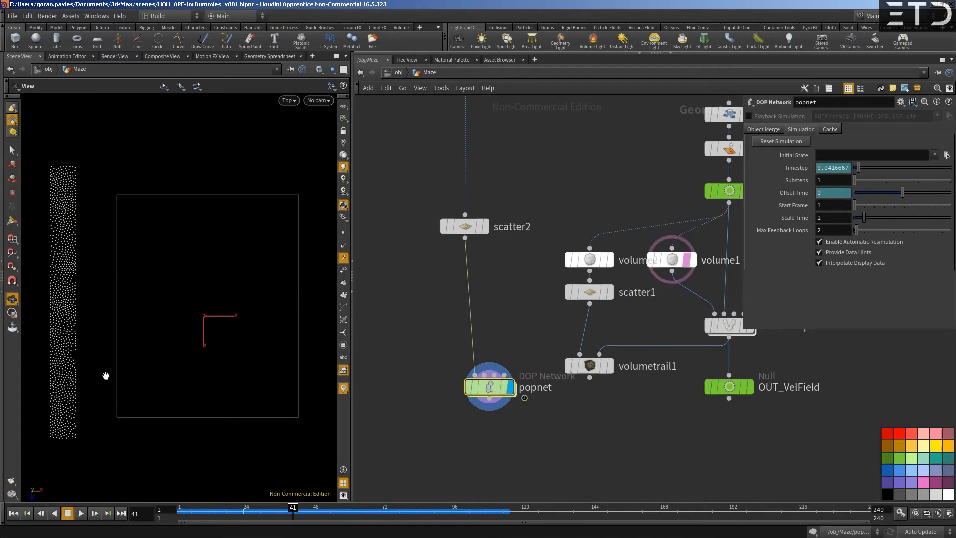
Step: Switch source_first_input inside popnet to Set initial velocity with an X velocity of 1
double_click(485, 387)
left_click(578, 191)
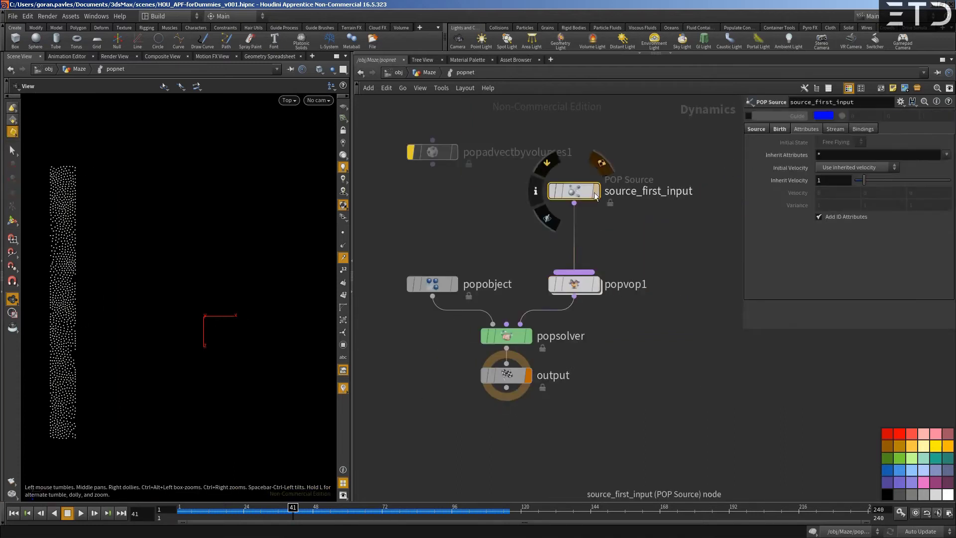
left_click(840, 168)
left_click(835, 197)
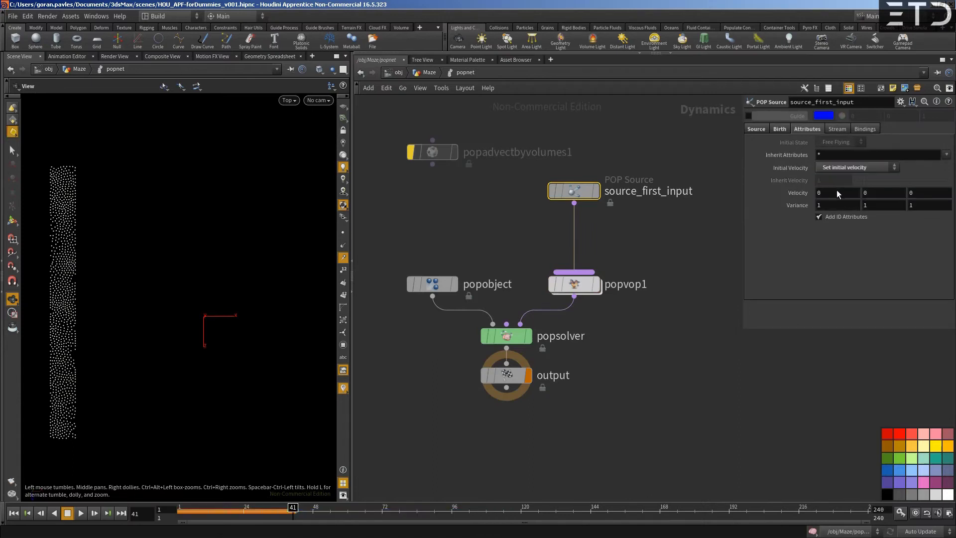
double_click(839, 195)
type("1")
key("Tab")
Step: Set the source's velocity variance to 0 on all three axes and scrub the simulation to test it
key("Tab")
key("Tab")
type("0")
key("Tab")
type("0")
key("Tab")
type("0")
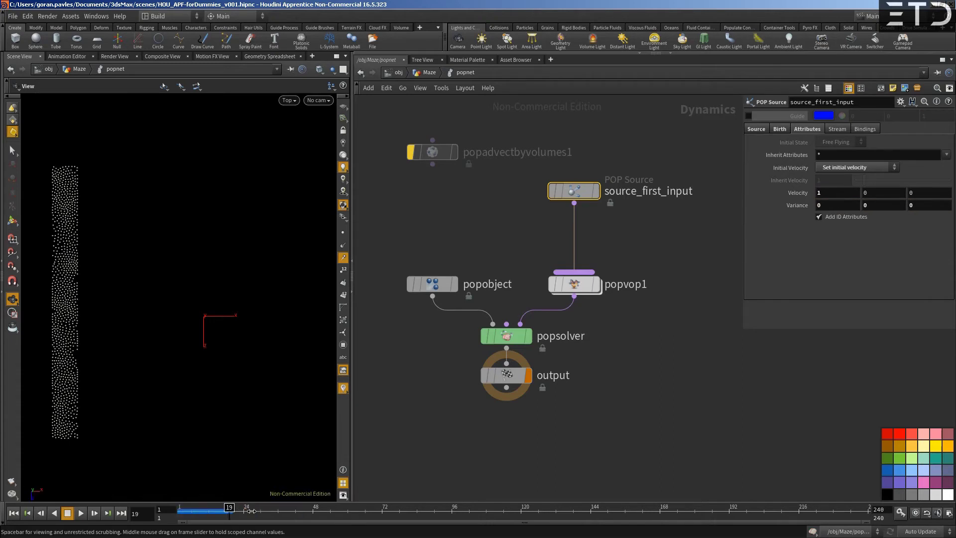
key("ctrl+Up")
type("0")
key("Return")
left_click_drag(184, 507, 162, 502)
Step: Rewire volumesamplevfile1's volumevalue inside popvop1 from the force input to the v input of geometryvopoutput1
double_click(575, 284)
middle_click_drag(629, 235, 475, 212)
left_click_drag(581, 234, 512, 235)
scroll(428, 256, "up", 3)
left_click_drag(452, 243, 506, 240)
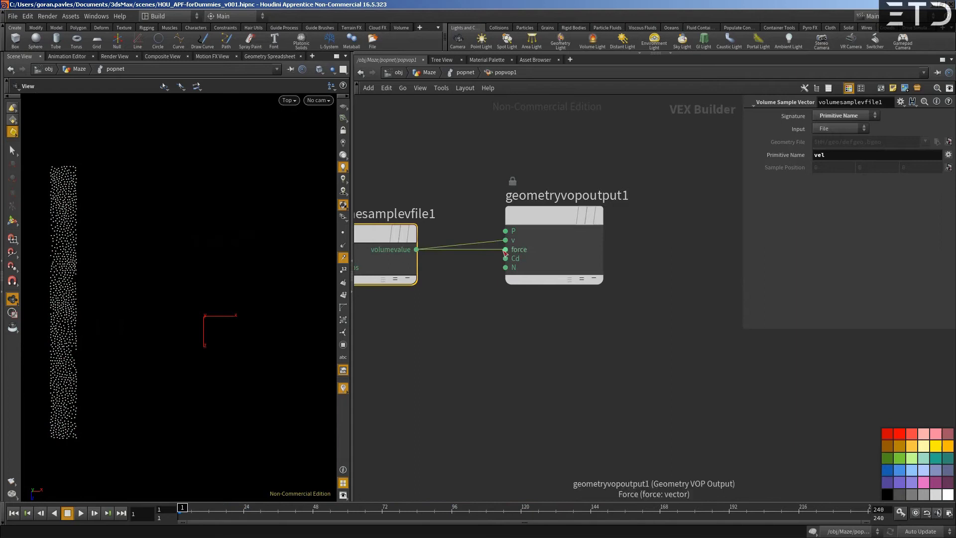
key("Escape")
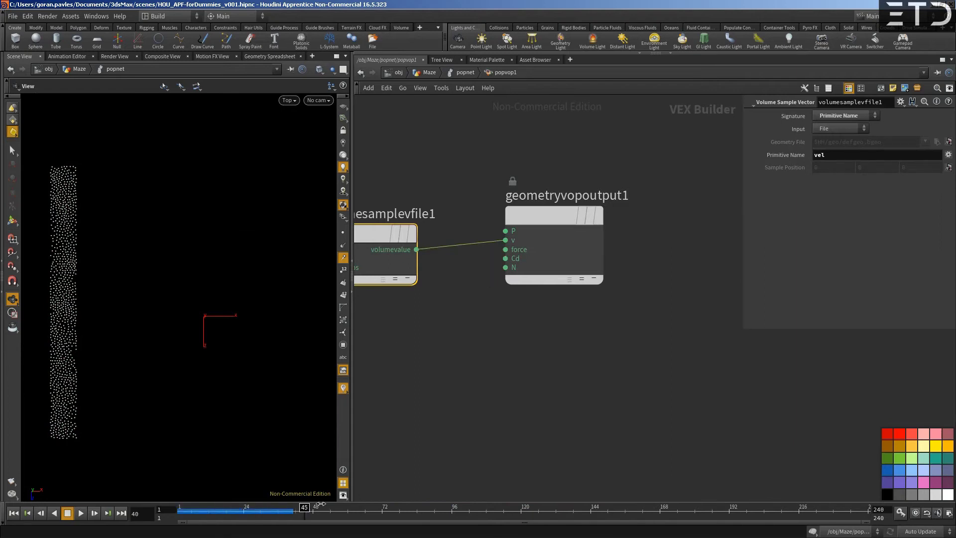
left_click_drag(538, 216, 537, 225)
key("h")
middle_click_drag(586, 225, 582, 244)
left_click_drag(520, 256, 503, 256)
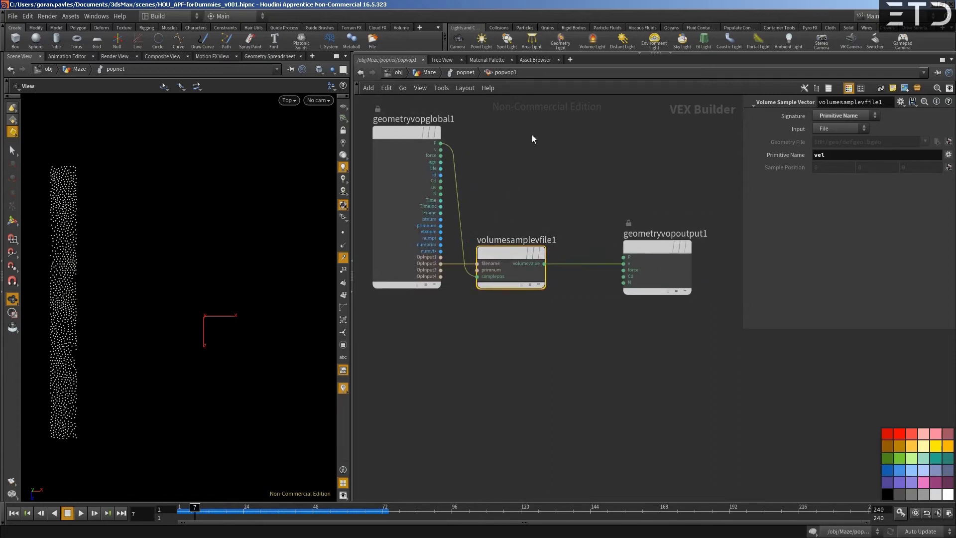
mouse_move(604, 235)
left_click(440, 149)
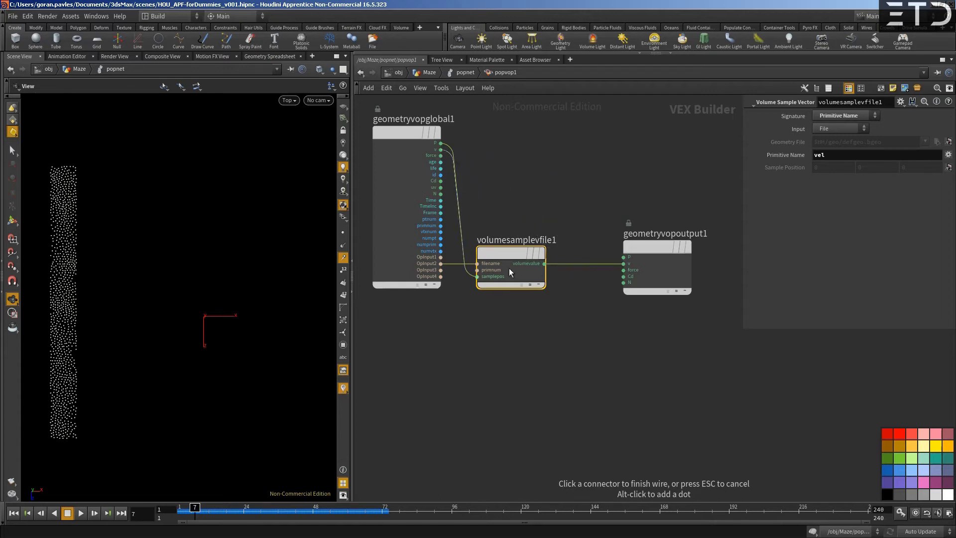
key("Escape")
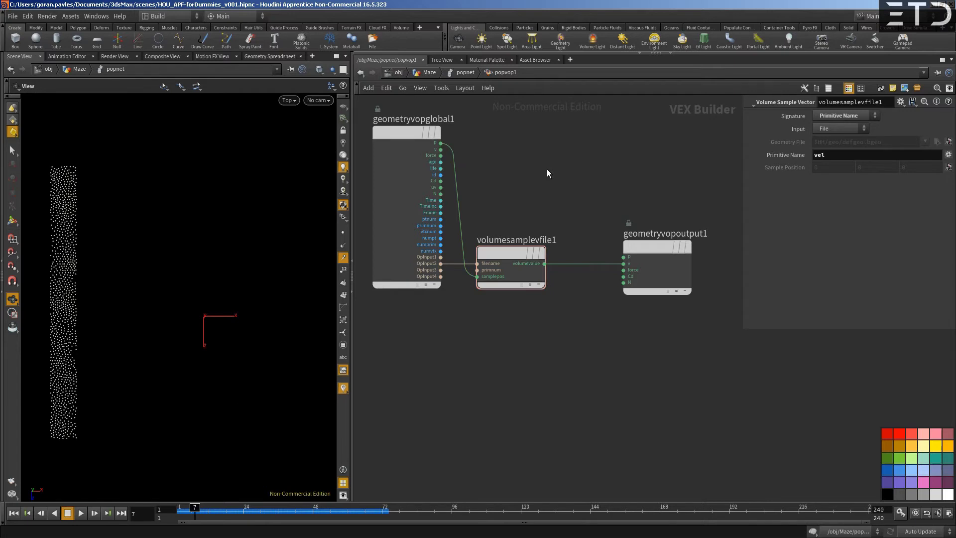
Step: Insert popadvectbyvolumes1 between source_first_input and popvop1, with popadvectbyvolumes1 enabled and popvop1 bypassed
left_click(466, 74)
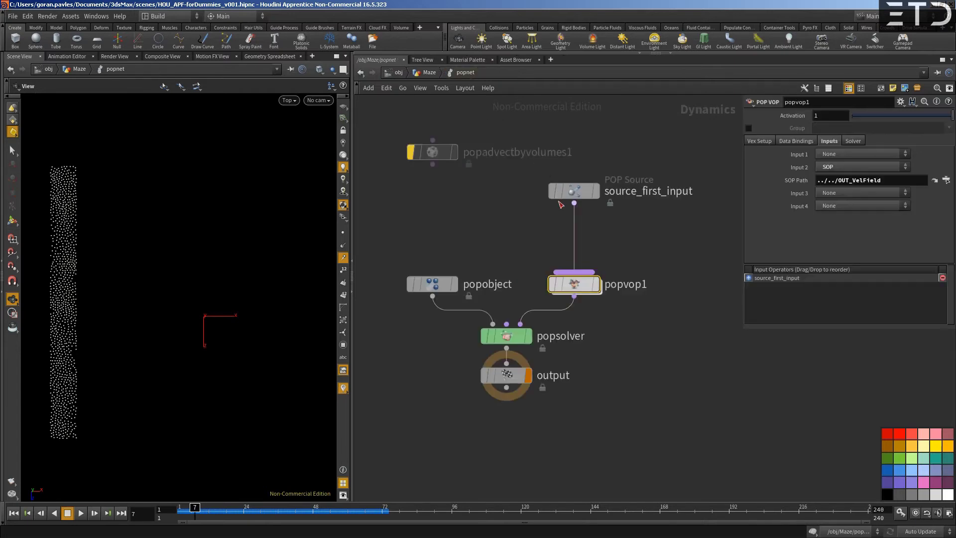
left_click_drag(433, 152, 552, 231)
left_click(551, 284)
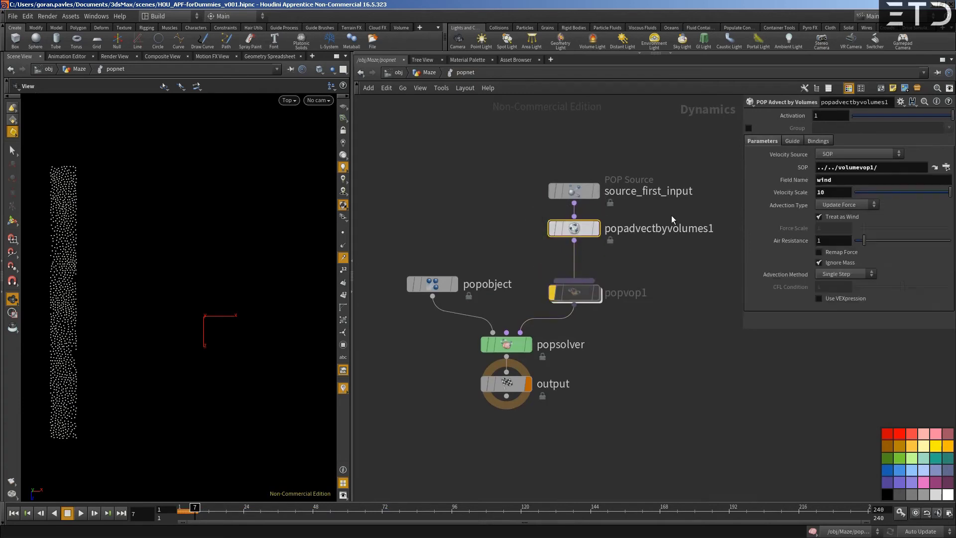
Step: Set popadvectbyvolumes1's SOP path to ../../OUT_VelField and its Field Name to vel
left_click_drag(837, 182, 747, 192)
type("vel")
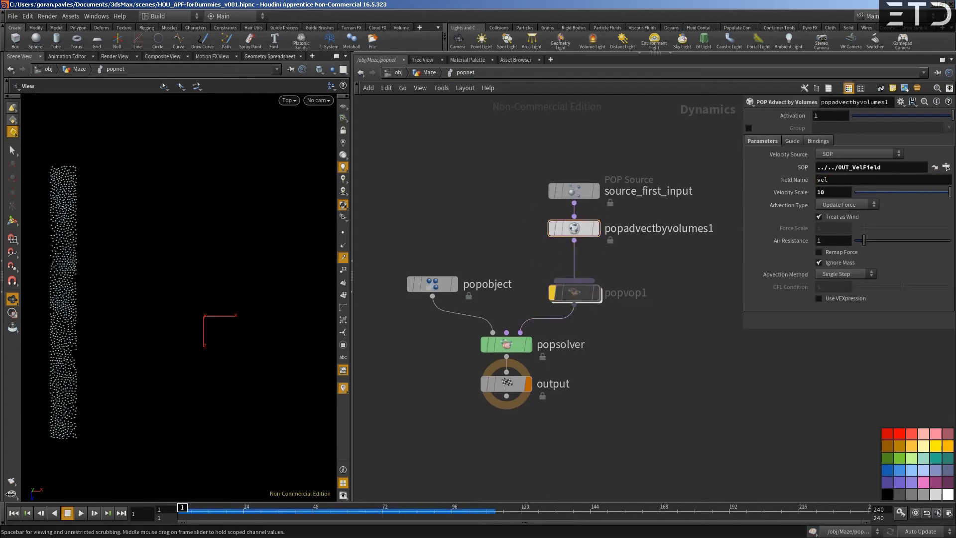
mouse_move(574, 235)
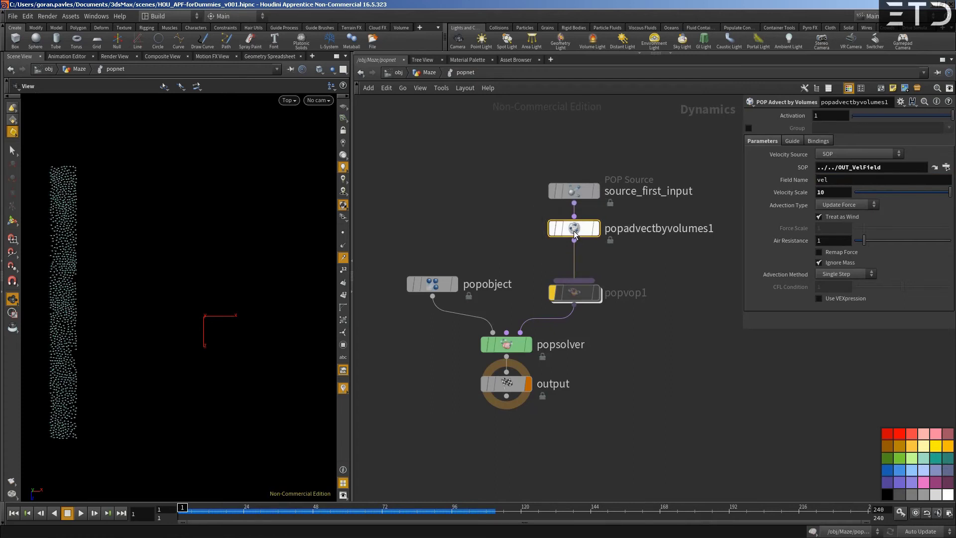
Step: Delete popadvectbyvolumes1 from the POP network and return to the Maze network
key("Delete")
key("u")
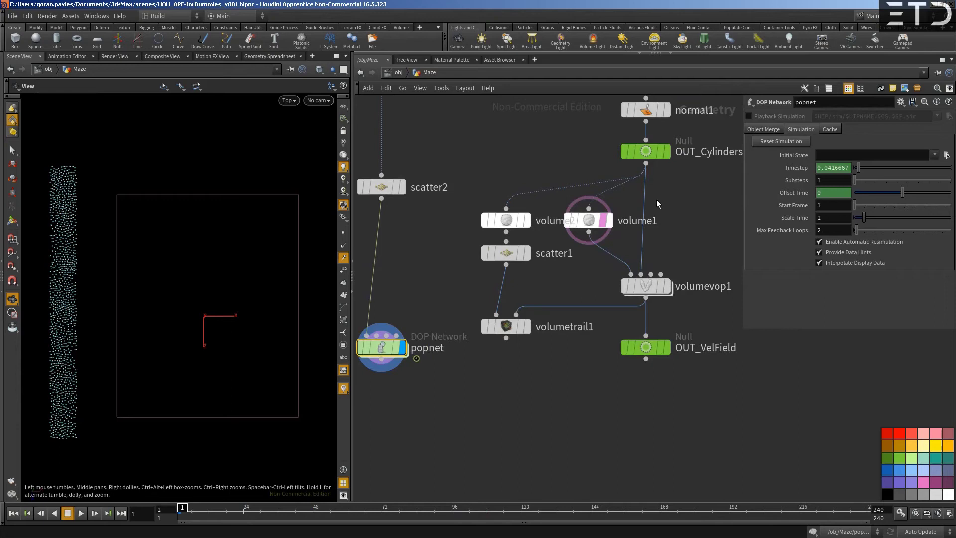
Step: Insert a Bound node on the wire between OUT_Cylinders and volume1
left_click_drag(589, 232, 593, 264)
key("Tab")
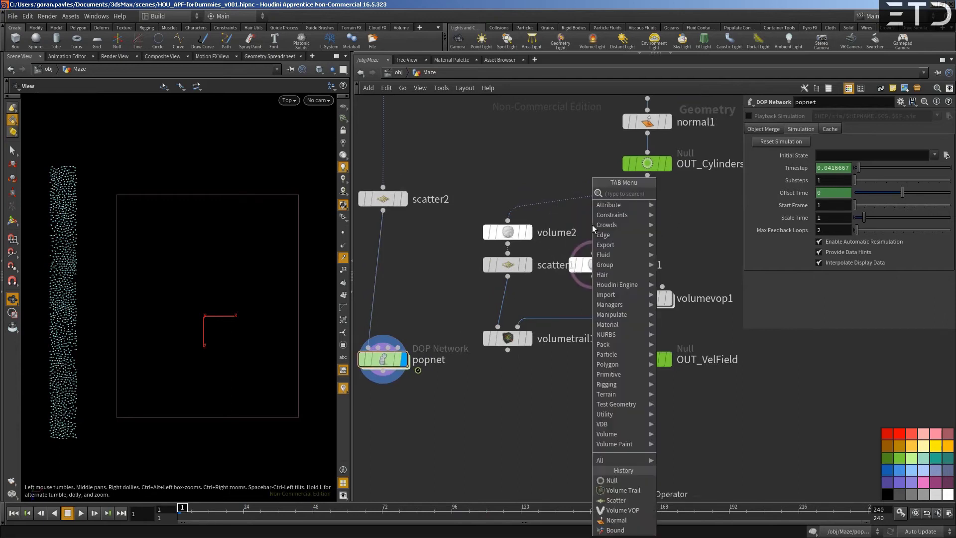
type("boun")
key("Return")
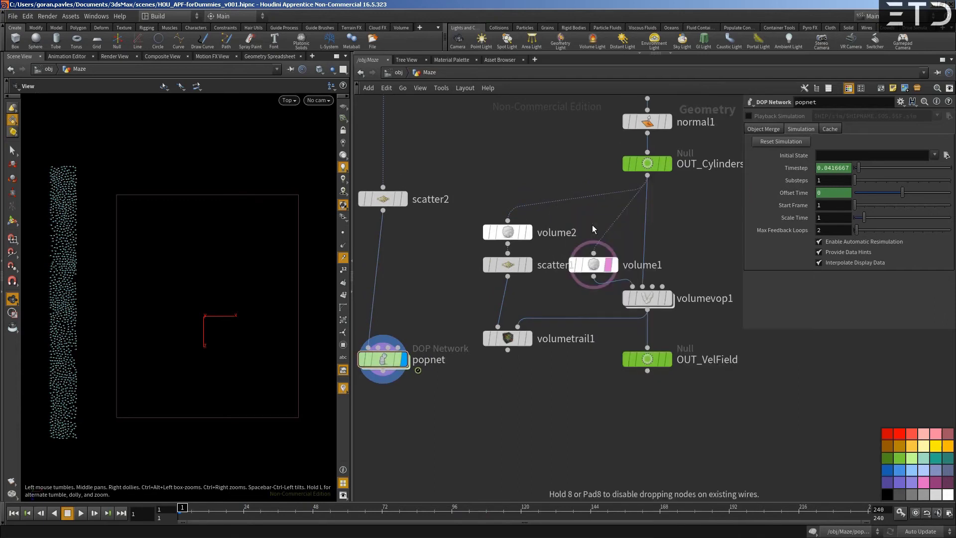
left_click(592, 227)
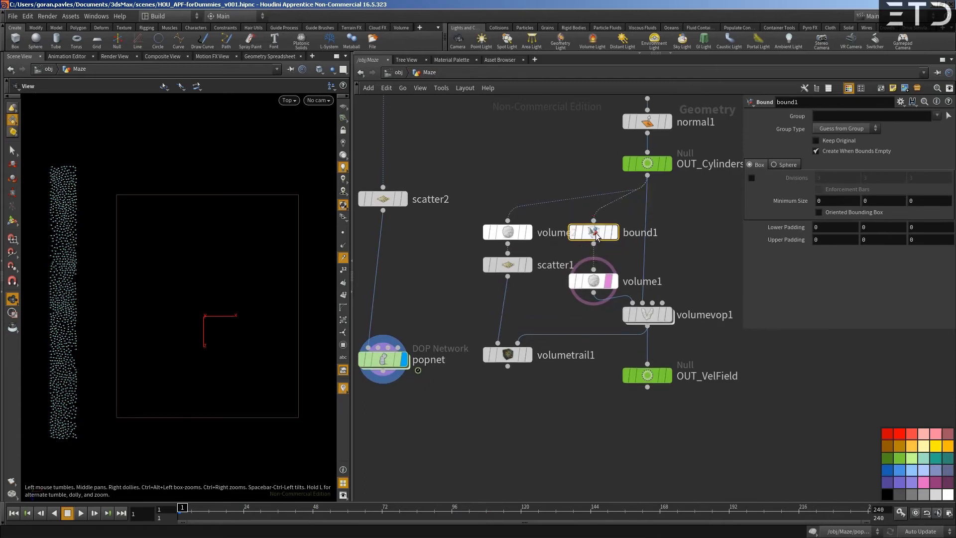
Step: Template bound1, set its X lower padding to 26 and check the extended field through volumetrail1
left_click(611, 232)
middle_click_drag(832, 225, 950, 205)
left_click_drag(182, 507, 677, 496)
key("ctrl+Up")
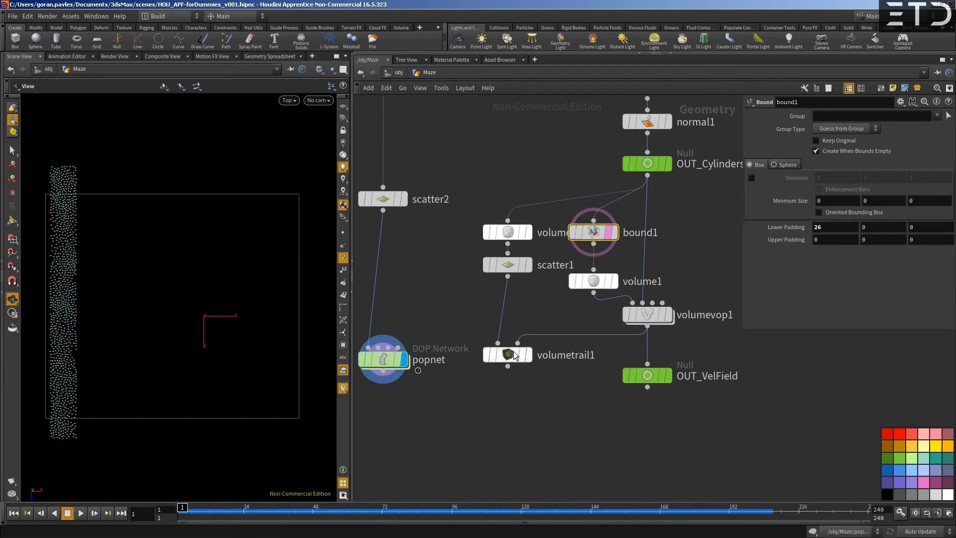
left_click(669, 316)
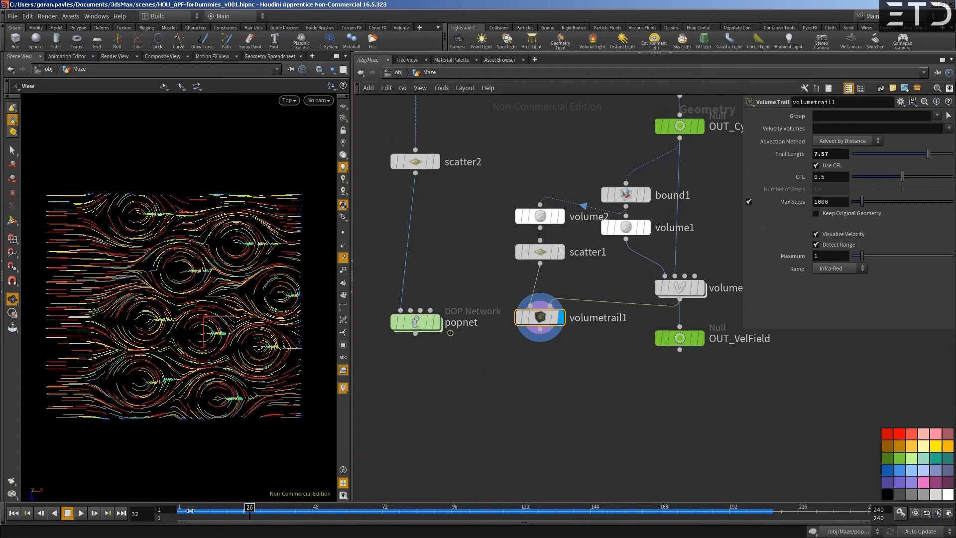
Step: Display popnet again, re-enable popvop1 inside it and scrub the simulation
left_click(437, 323)
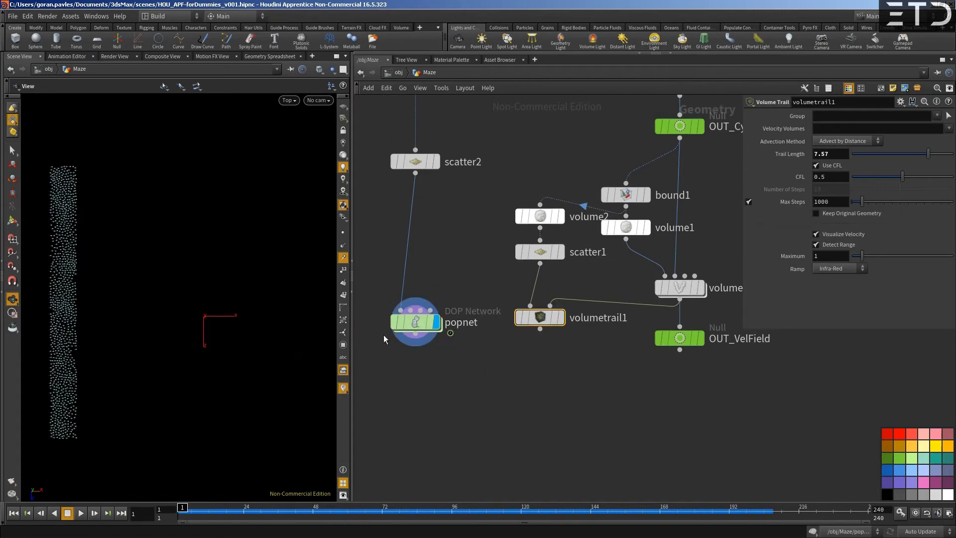
double_click(417, 323)
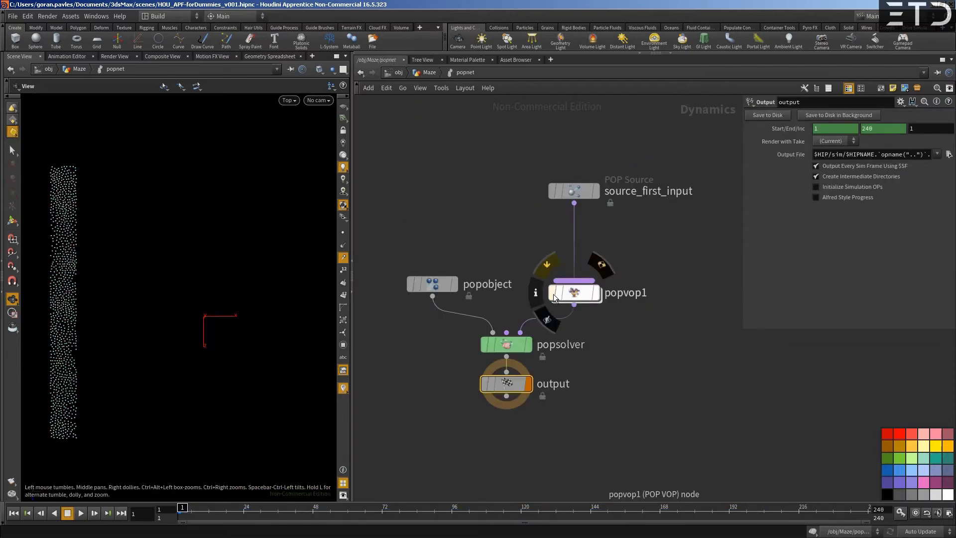
mouse_move(183, 507)
left_mouse_down()
mouse_move(648, 518)
mouse_move(183, 518)
left_mouse_up()
Step: Inside popvop1, insert a Multiply node between volumesamplevfile1's volumevalue and the v input of geometryvopoutput1
double_click(574, 293)
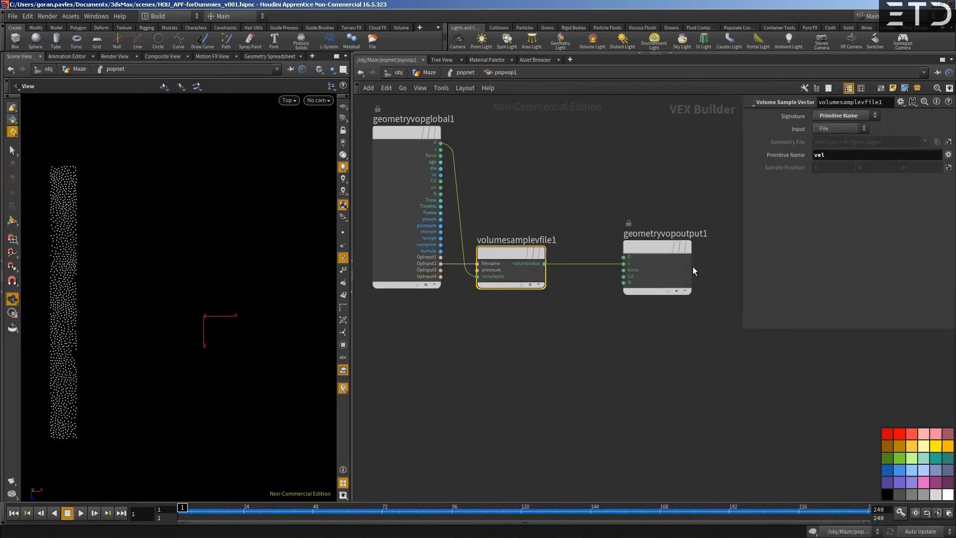
left_click_drag(687, 244, 732, 244)
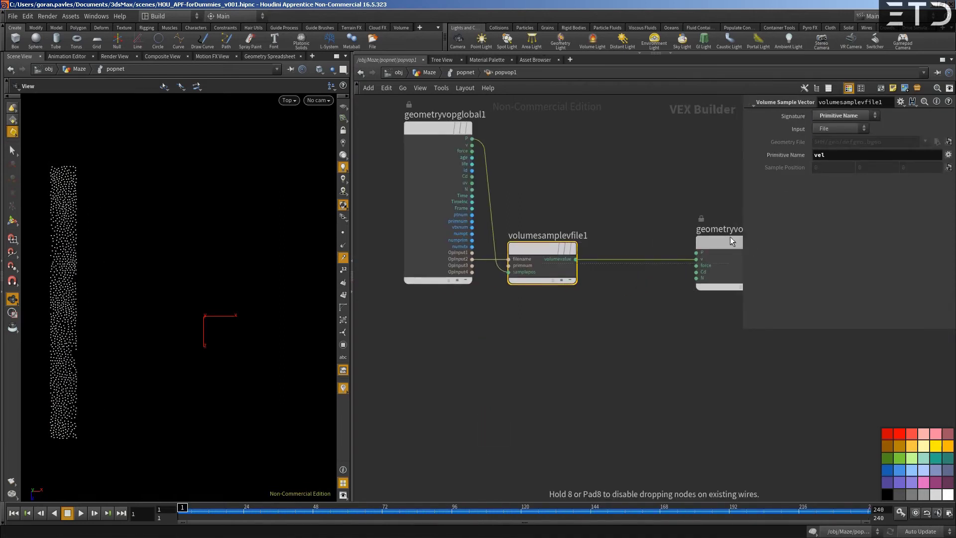
key("Tab")
type("mu")
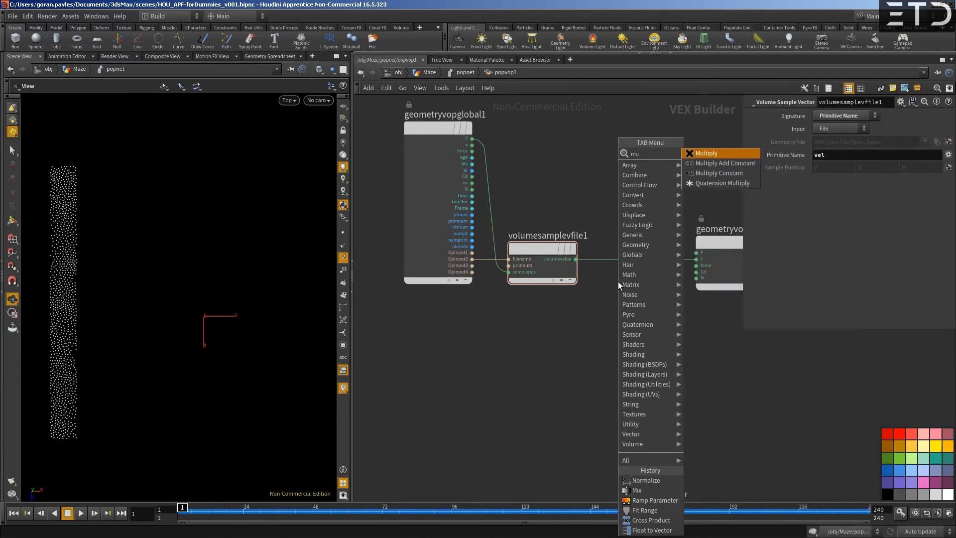
key("Return")
left_click(619, 284)
left_click_drag(587, 288, 639, 275)
Step: Promote multiply1's second input to a parameter and name it speed
right_click(638, 275)
left_click(647, 274)
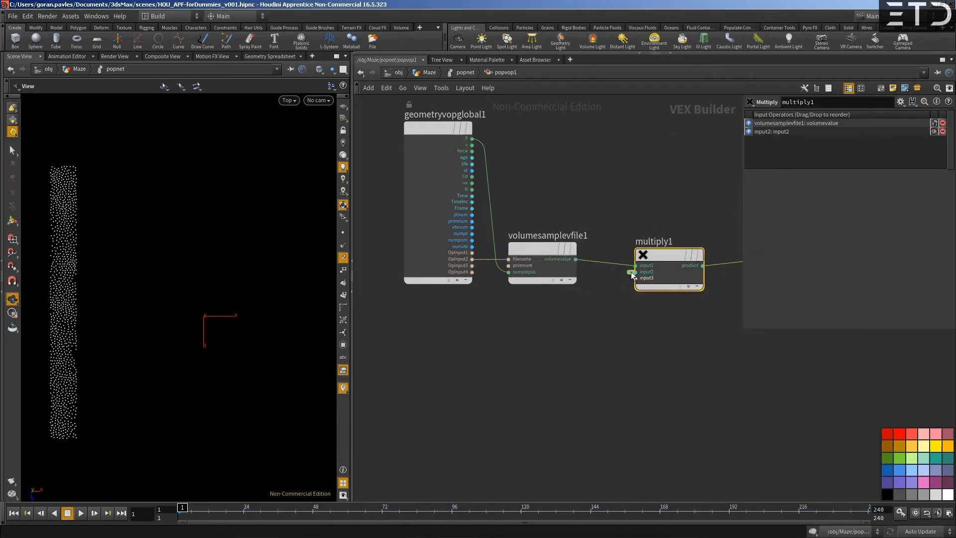
left_click(632, 272)
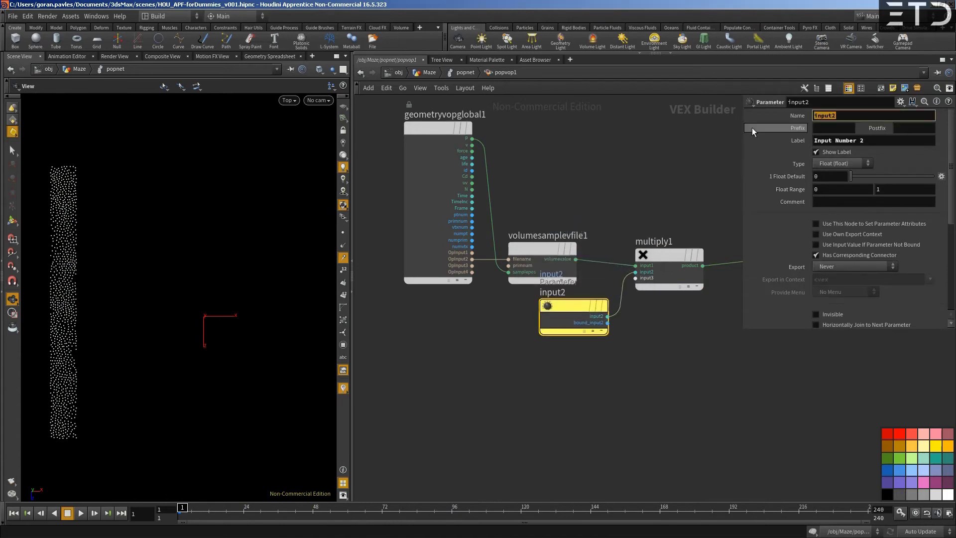
type("speed")
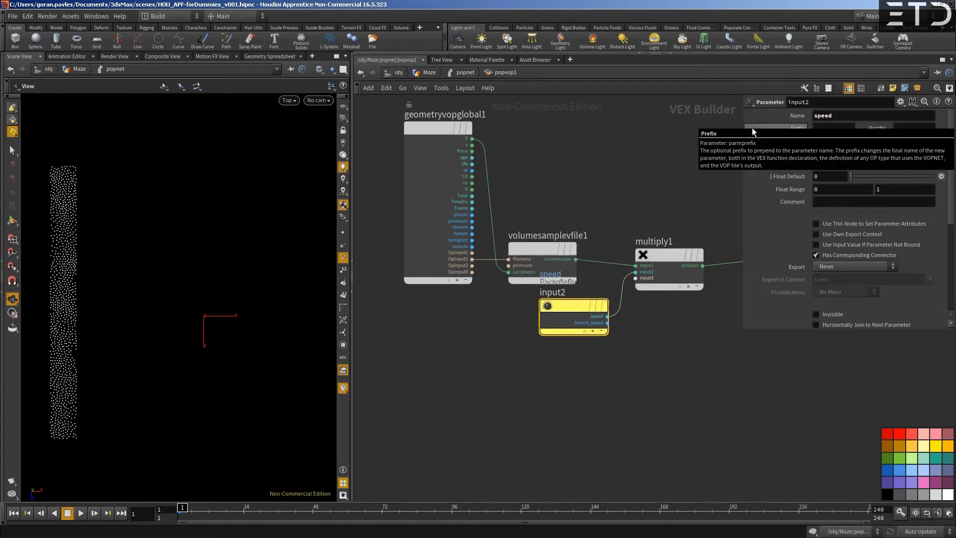
Step: Tidy the node layout around multiply1 and reconnect the speed parameter's output to its input2
left_click_drag(561, 307, 538, 320)
left_click_drag(654, 257, 668, 250)
middle_click_drag(620, 241, 584, 232)
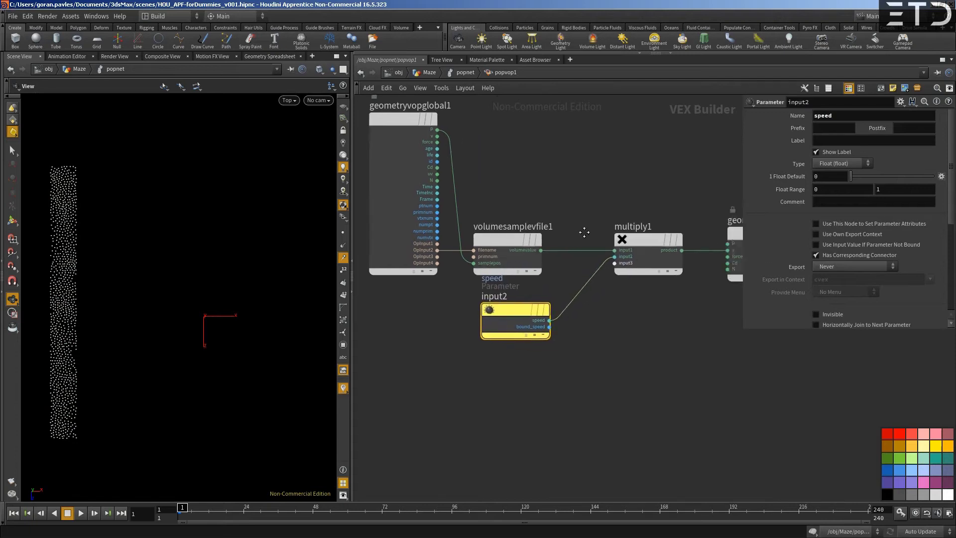
scroll(533, 232, "down", 3)
mouse_move(607, 238)
left_mouse_down()
mouse_move(600, 221)
mouse_move(683, 165)
mouse_move(607, 170)
mouse_move(602, 263)
mouse_move(603, 234)
left_mouse_up()
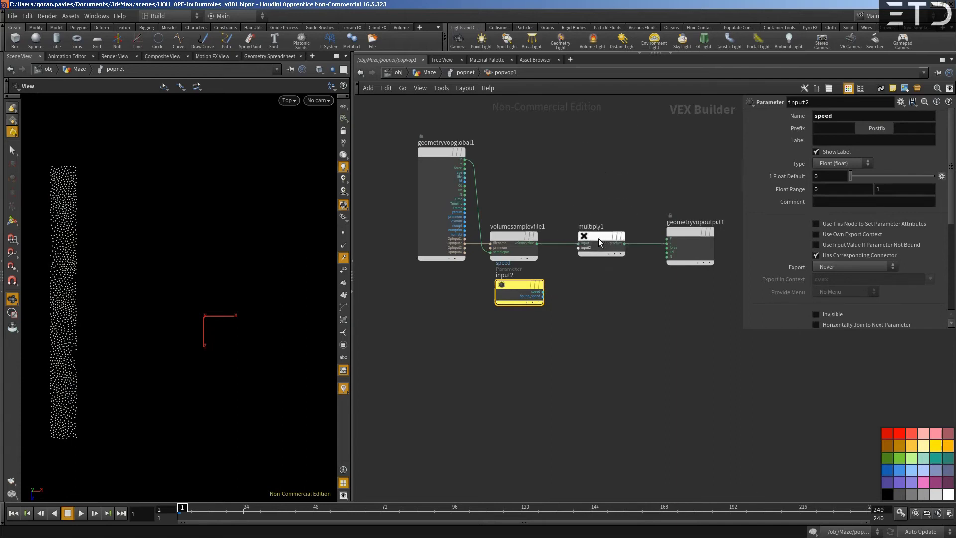
left_click_drag(542, 292, 579, 247)
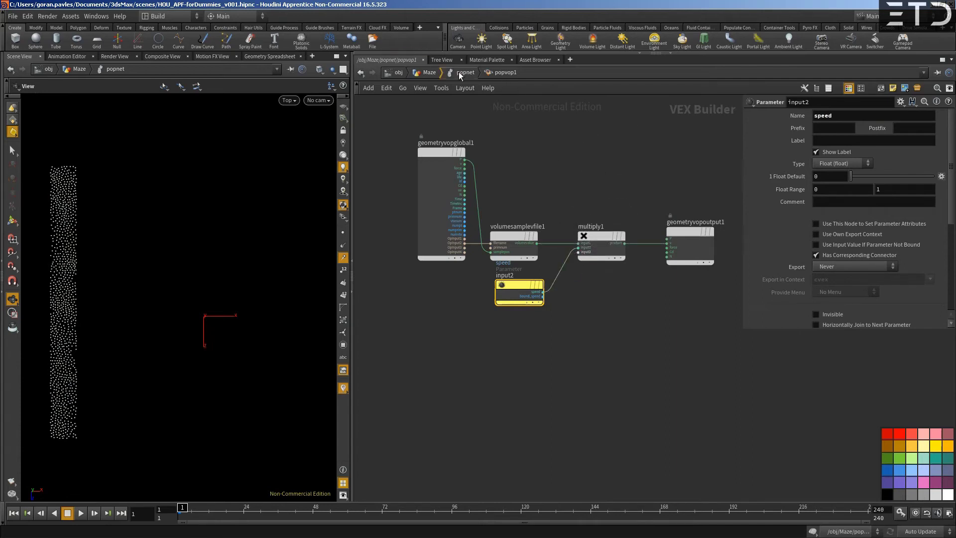
Step: Try a speed of 100 on popvop1 and scrub the simulation
left_click(460, 73)
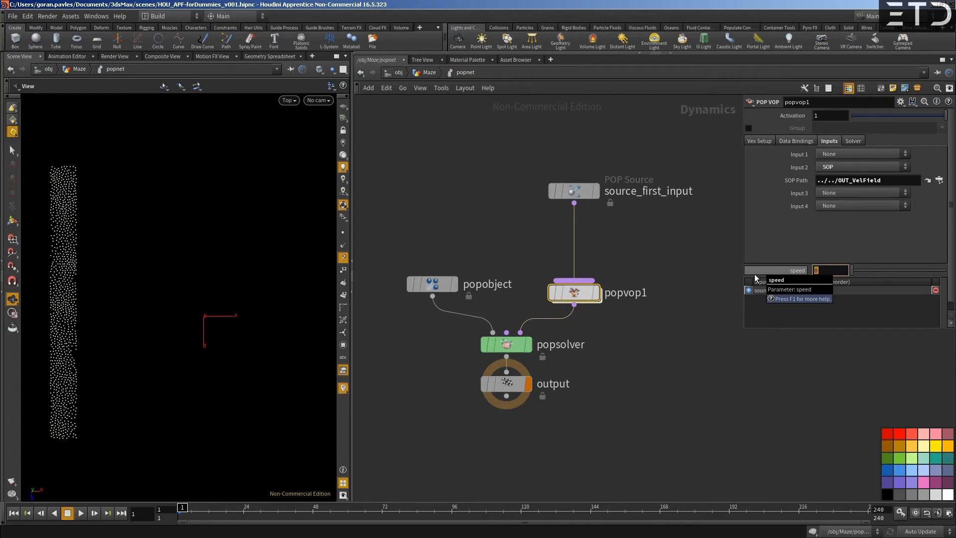
type("100")
key("Return")
mouse_move(182, 507)
left_mouse_down()
mouse_move(263, 509)
mouse_move(193, 504)
left_mouse_up()
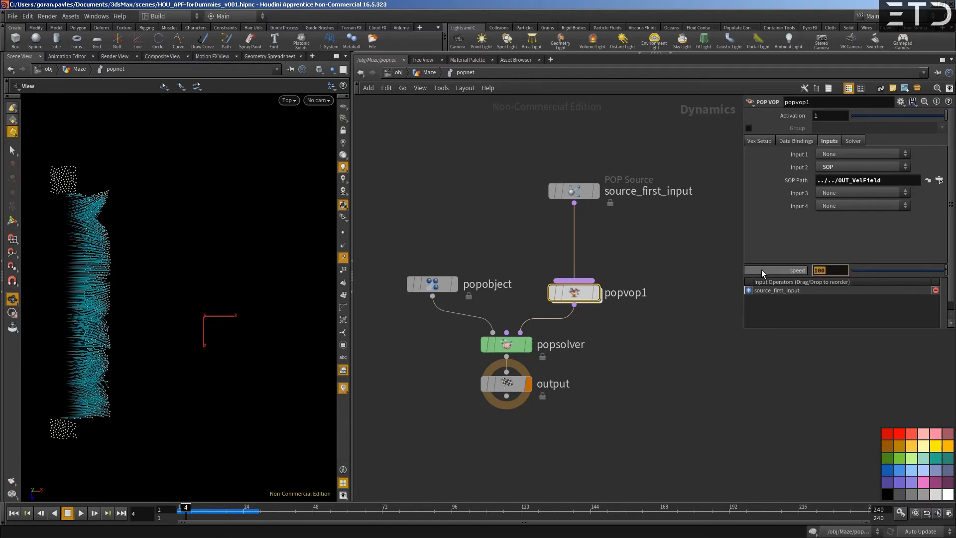
Step: Set popvop1's speed to 10 and scrub the simulation to test it
type("10")
key("Return")
left_click_drag(185, 508, 589, 522)
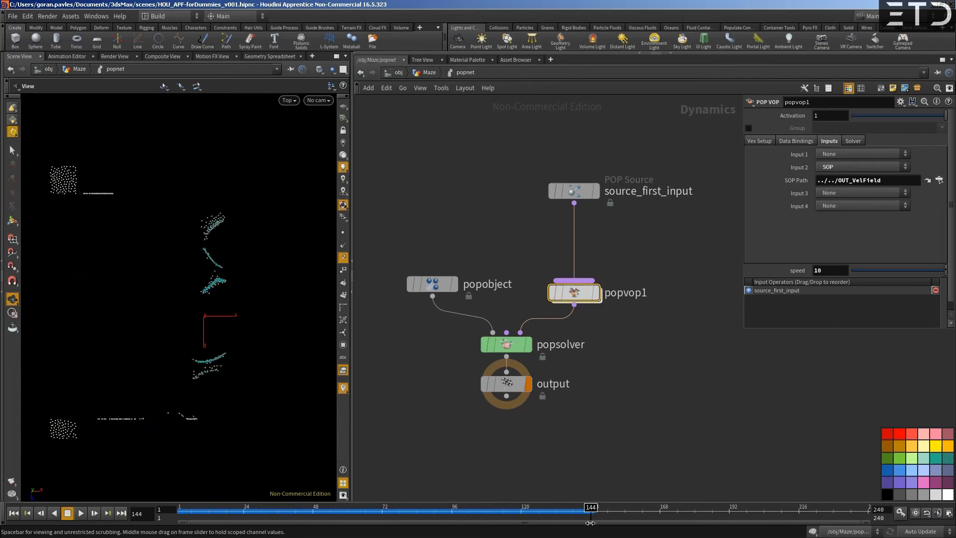
Step: Template OUT_Cylinders in the Maze network and scrub the particles against the cylinder outlines
left_click(430, 73)
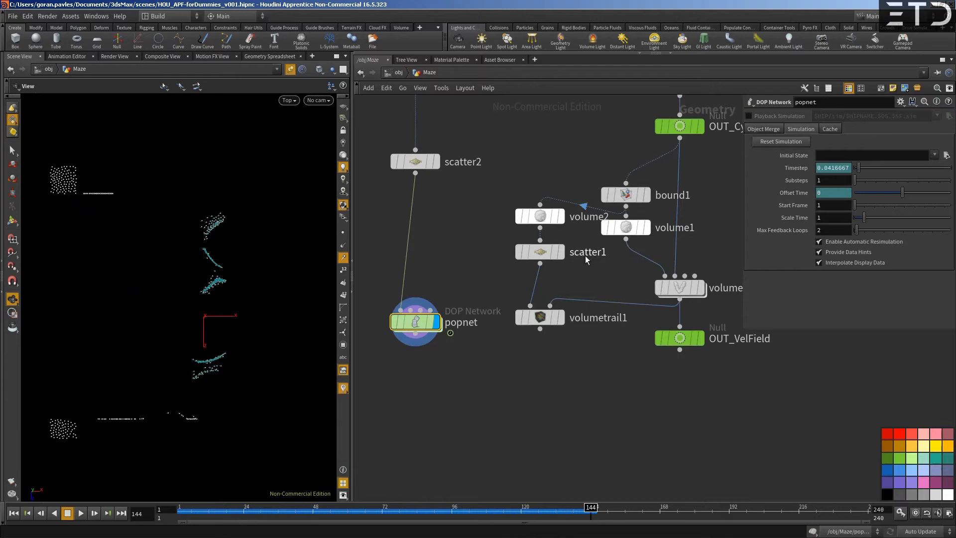
scroll(585, 259, "down", 4)
left_click(632, 199)
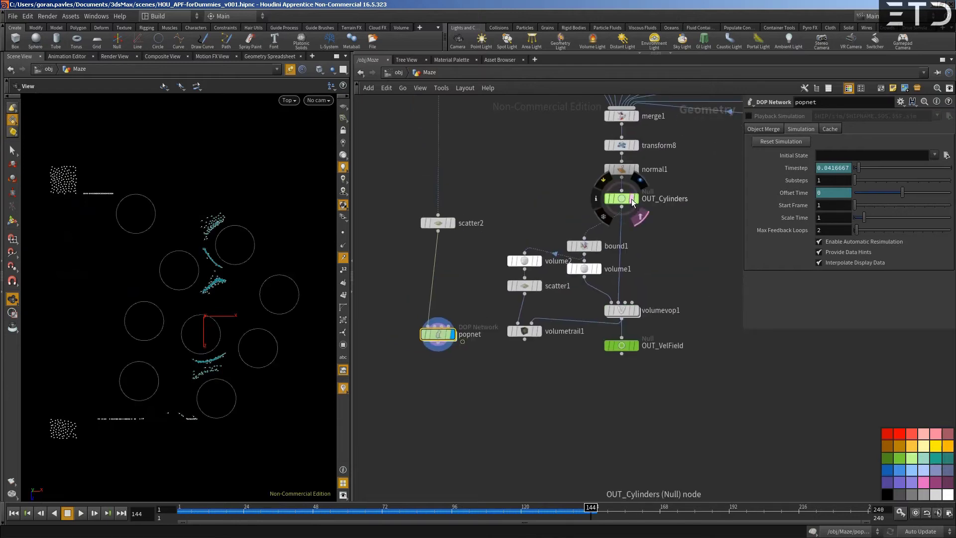
left_click_drag(192, 511, 293, 510)
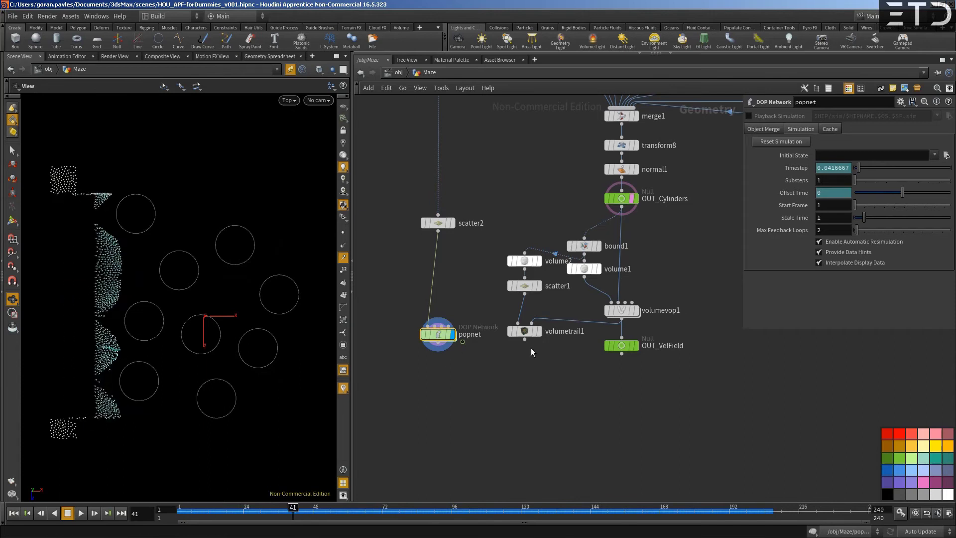
Step: Template volumetrail1 in place of OUT_Cylinders to overlay the velocity trails on the particles
scroll(531, 349, "up", 2)
left_click_drag(528, 329, 538, 340)
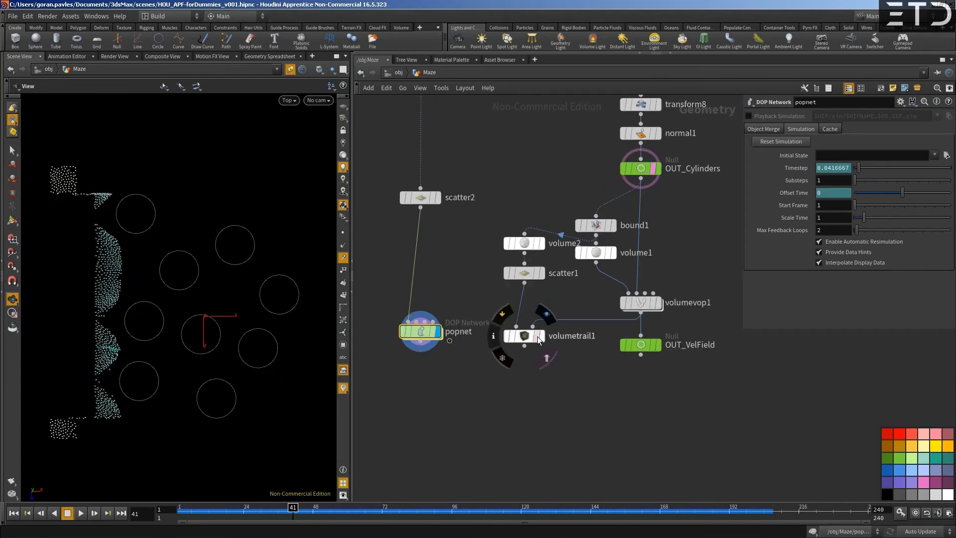
left_click(537, 337)
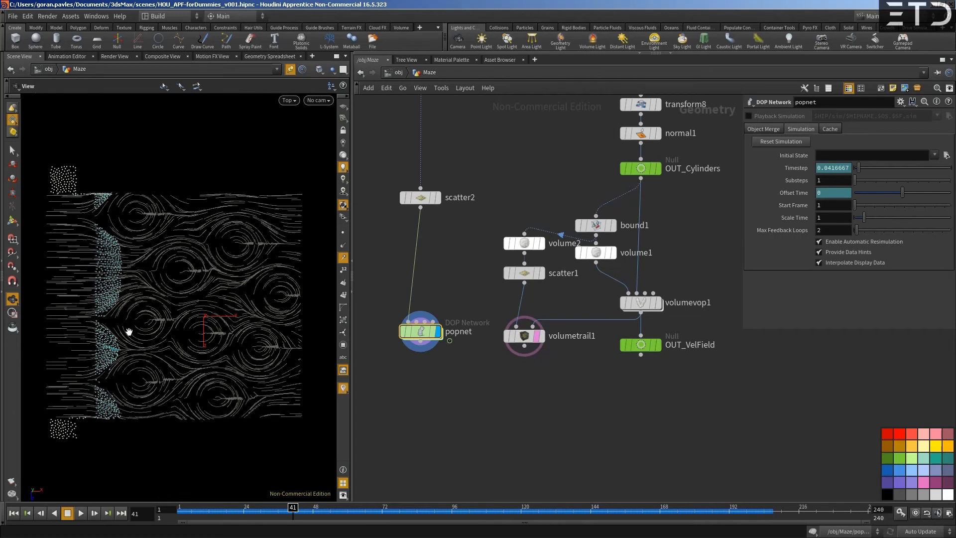
Step: Lower volumevop1's distanceMax to 4.7 and scrub the simulation
left_click(645, 306)
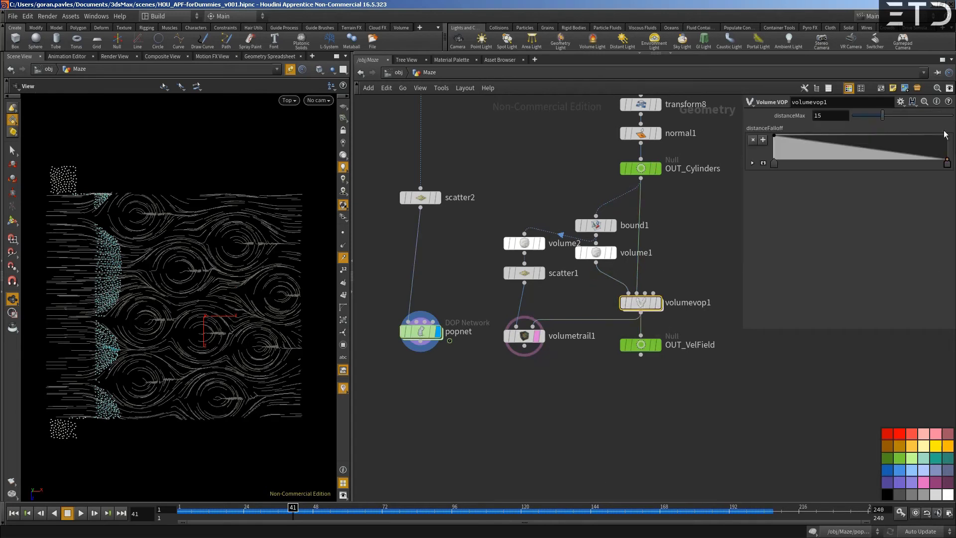
left_click_drag(884, 120, 862, 117)
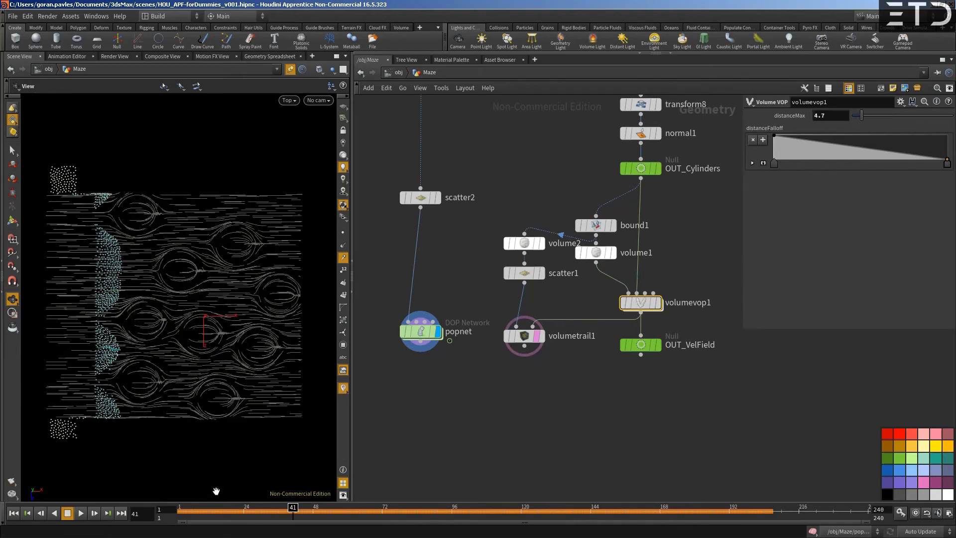
left_click(209, 508)
left_click_drag(209, 507, 114, 489)
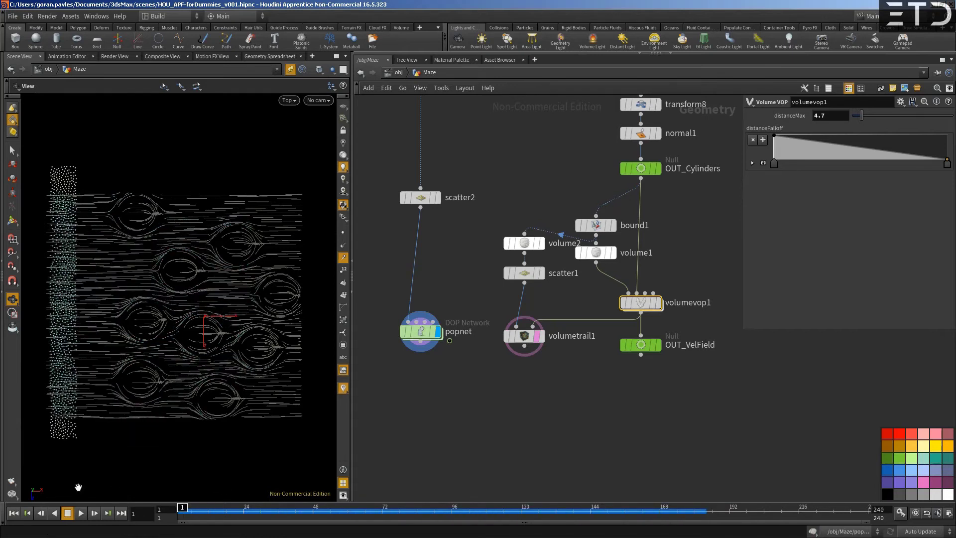
Step: Reset source_first_input's Impulse Activation in popnet to 1, scrub the simulation and hide the particles' point trails
left_click(420, 332)
double_click(421, 331)
left_click(575, 193)
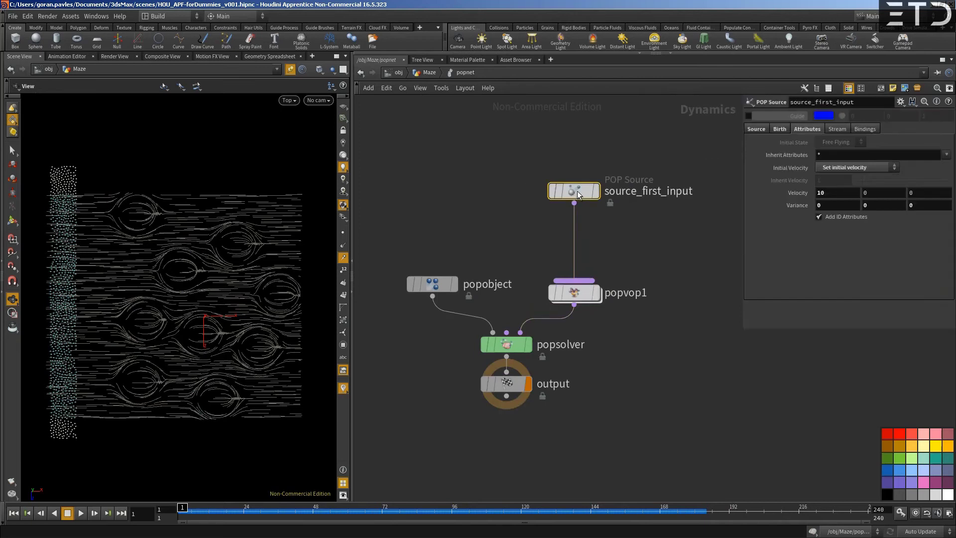
left_click(783, 129)
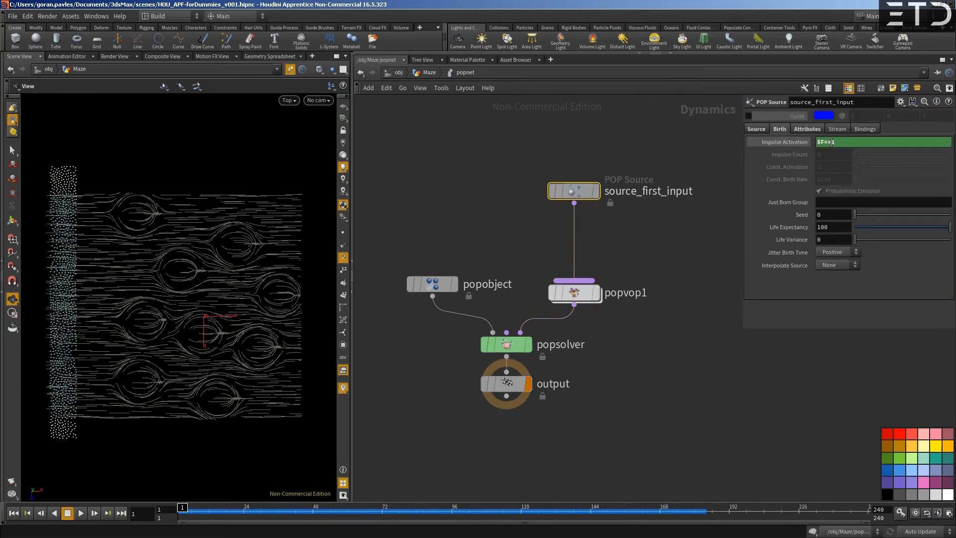
middle_click(806, 142, "ctrl")
left_click_drag(185, 507, 289, 515)
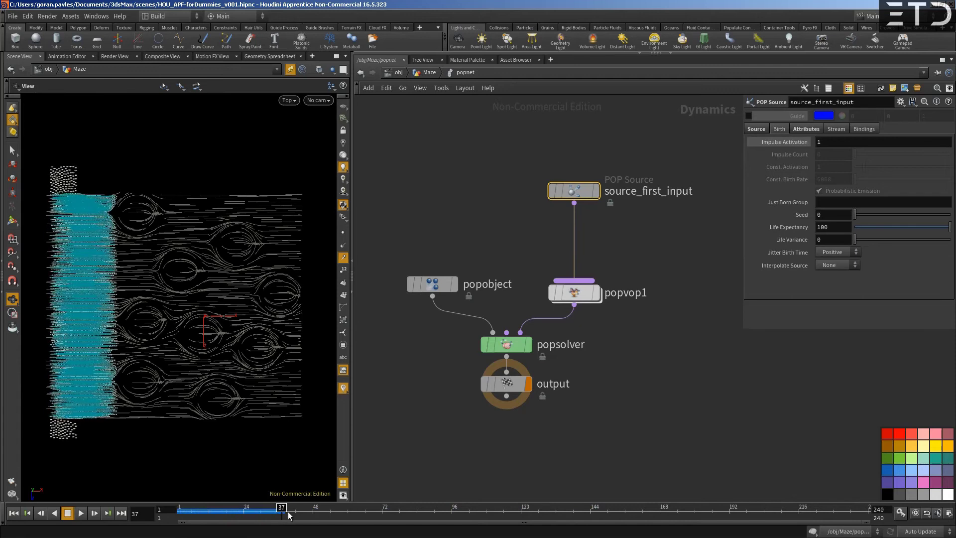
left_click(343, 256)
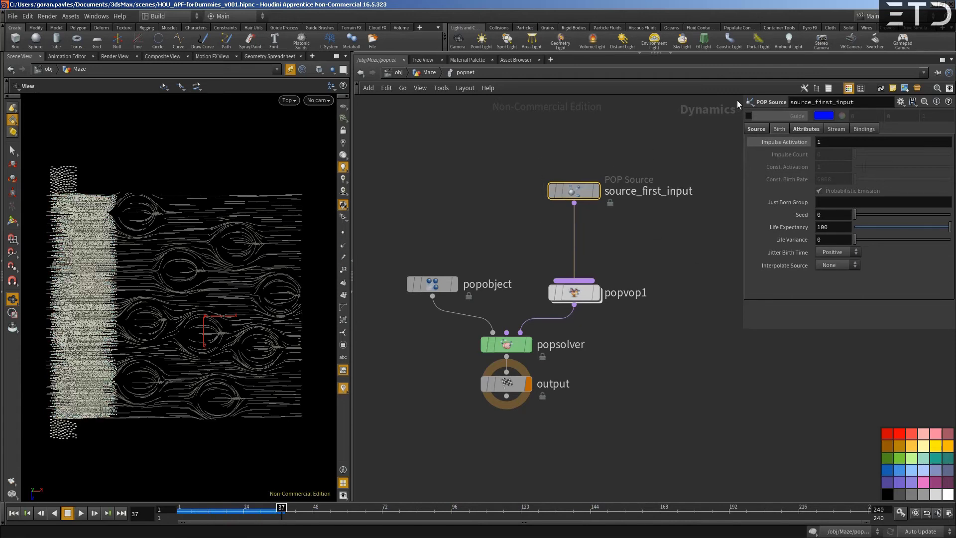
Step: Return to the Maze network, move scatter2 closer to popnet and bypass it
left_click(440, 73)
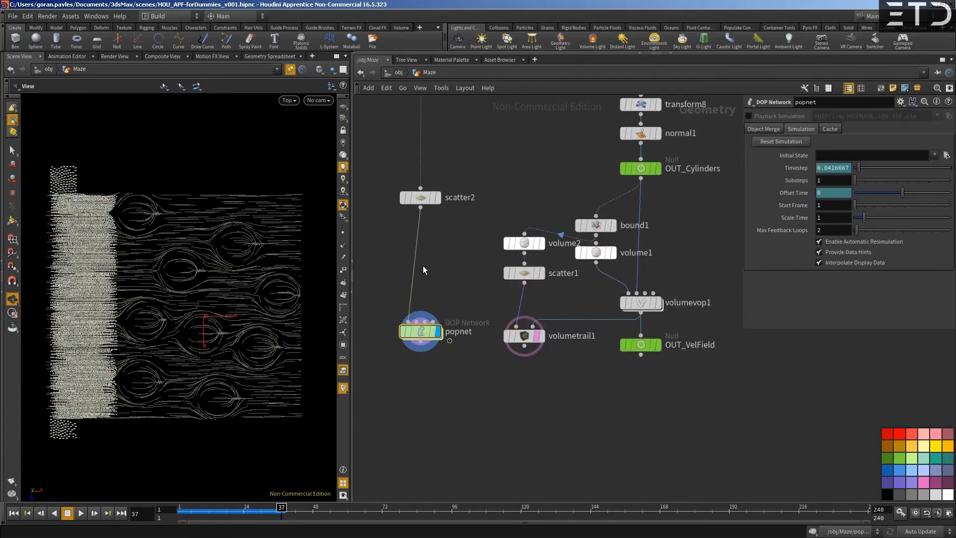
left_click_drag(436, 342, 436, 346)
left_click_drag(435, 206, 437, 251)
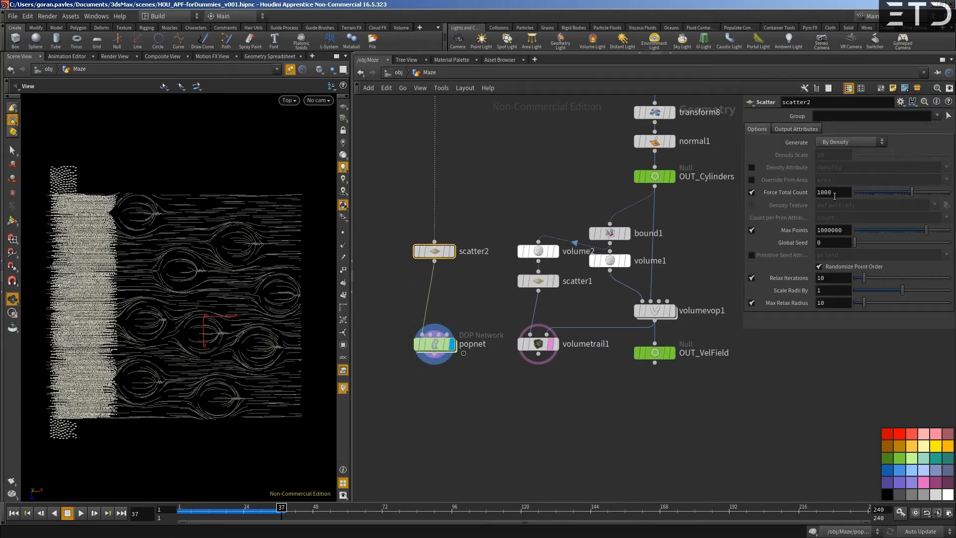
mouse_move(431, 257)
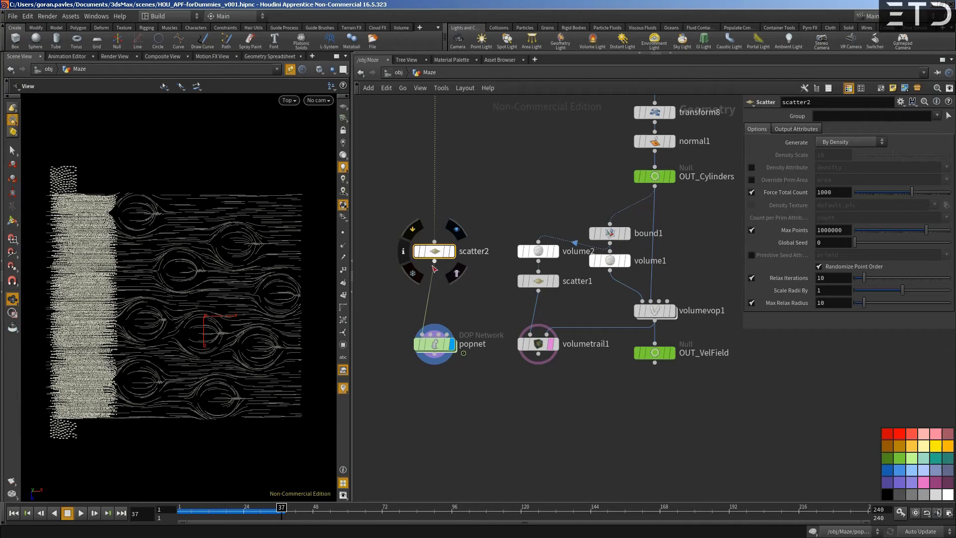
left_click(436, 292)
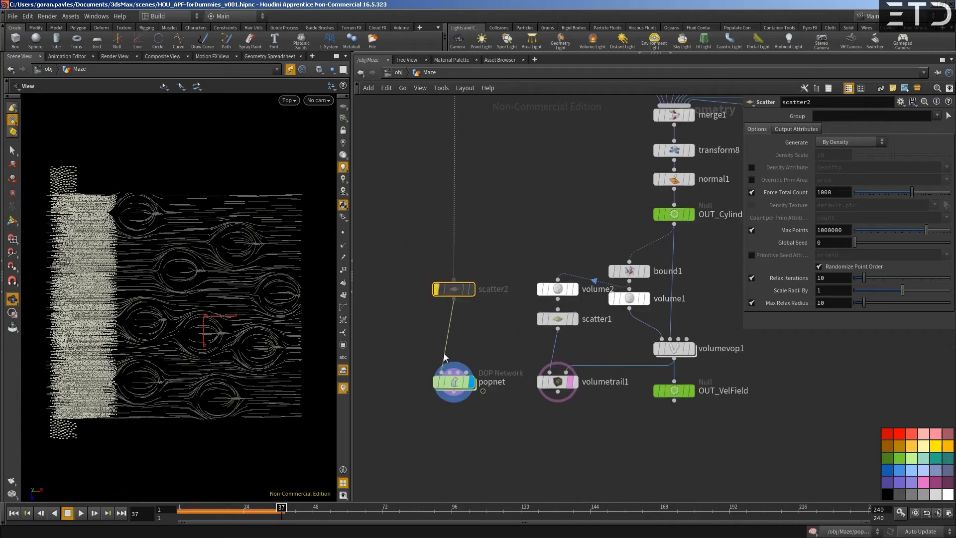
Step: Set source_first_input's Emission Type in popnet to Scatter onto Surfaces, review its birth settings and scrub the simulation to frame 240
double_click(455, 383)
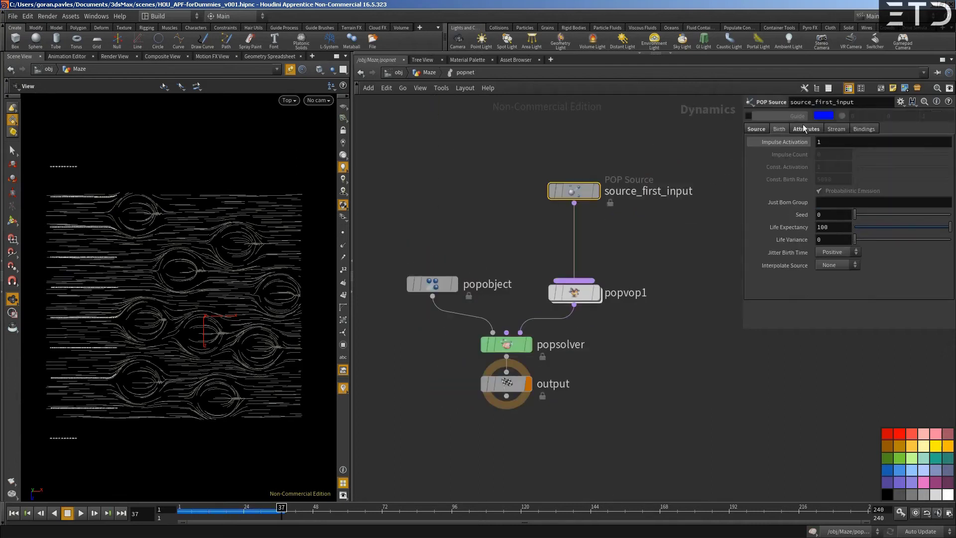
left_click(757, 129)
left_click(833, 182)
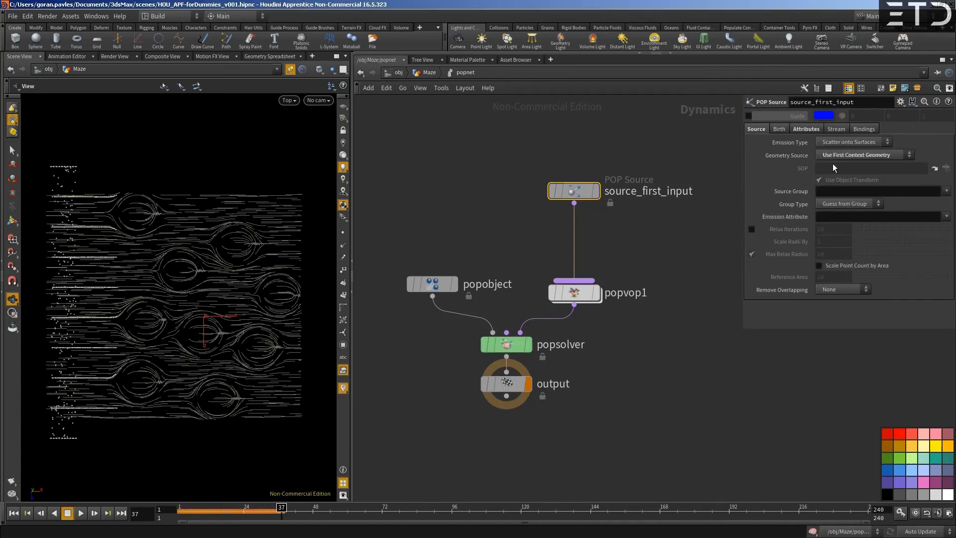
left_click(779, 129)
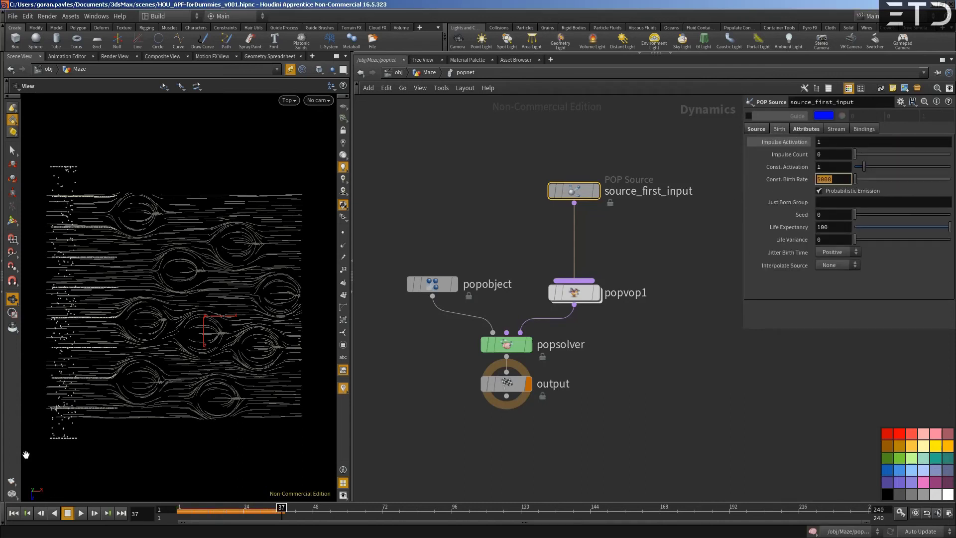
left_click_drag(193, 507, 866, 519)
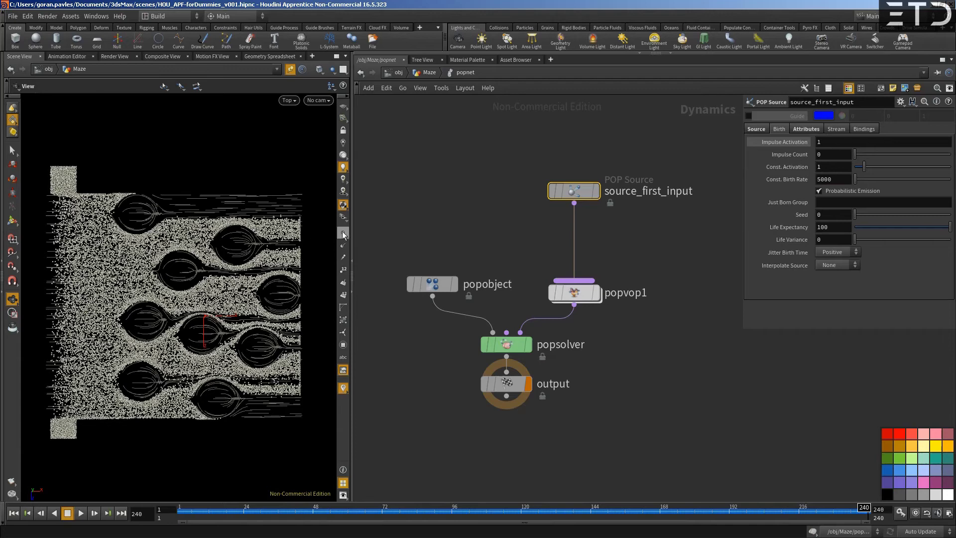
Step: Show the particles' point trails, widen the 3D viewport and scrub the simulation from the start to about frame 114
left_click(343, 258)
scroll(239, 293, "up", 2)
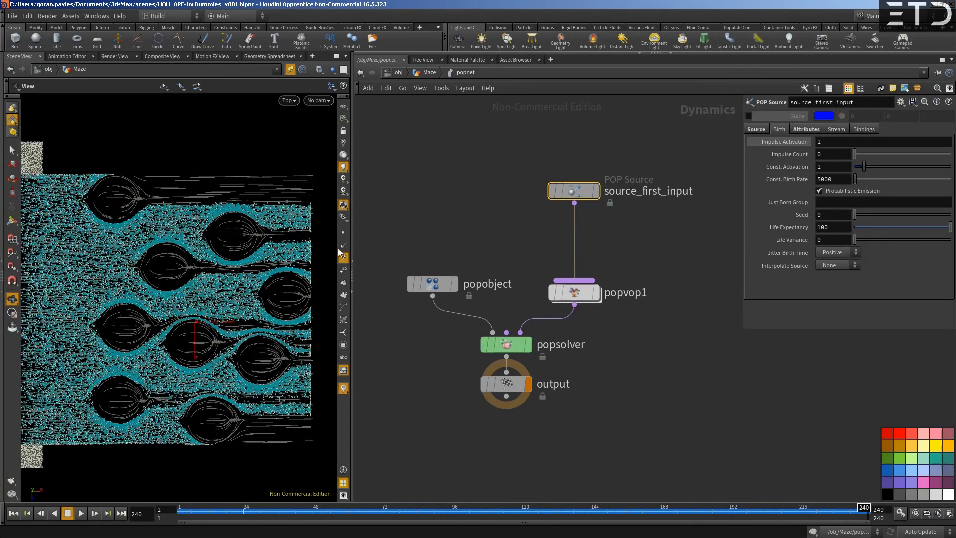
left_click_drag(353, 244, 555, 244)
middle_click_drag(314, 305, 351, 312)
scroll(352, 317, "up", 1)
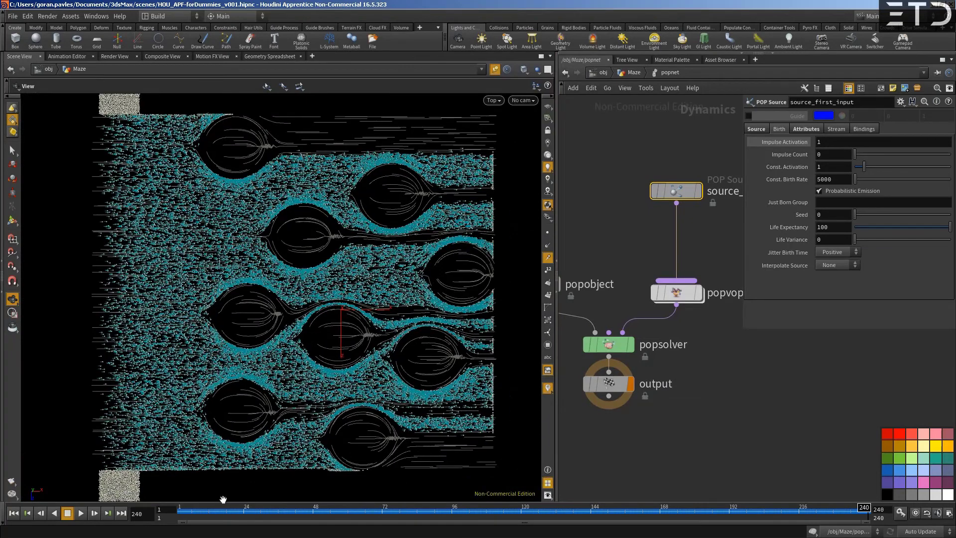
left_click_drag(177, 508, 484, 513)
Step: Return to the Maze network and template OUT_Cylinders alongside volumetrail1 to overlay the cylinder outlines
left_click(678, 293)
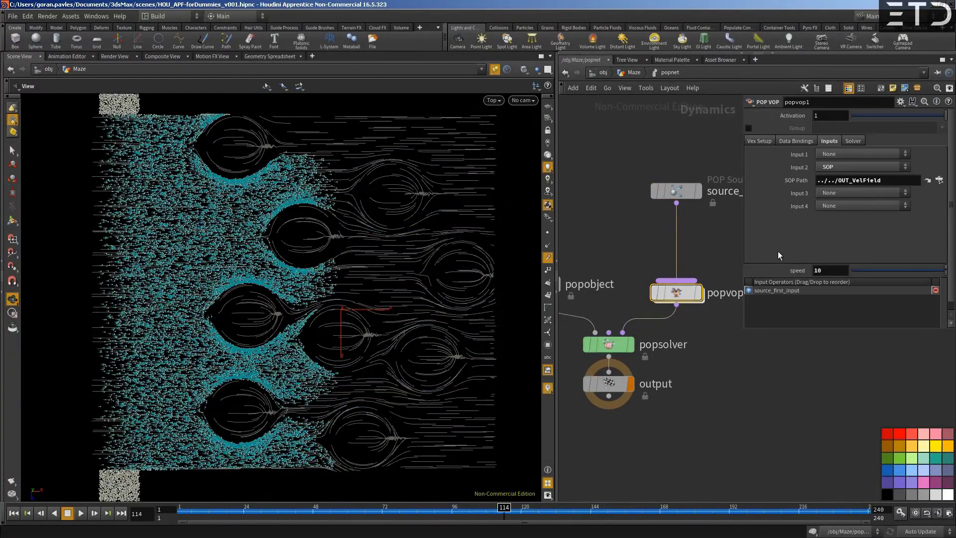
middle_click_drag(510, 259, 479, 266)
left_click(630, 71)
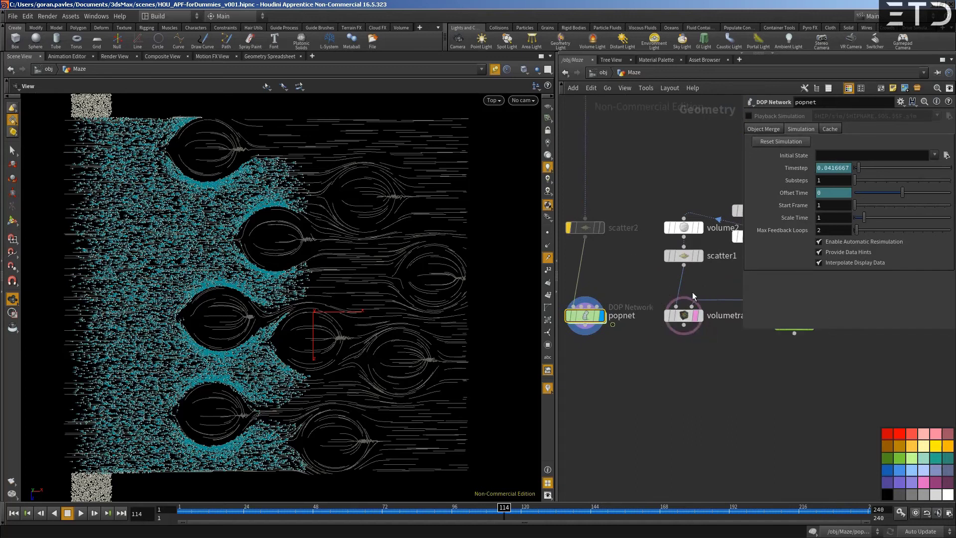
middle_click_drag(694, 294, 595, 355)
left_click(706, 220)
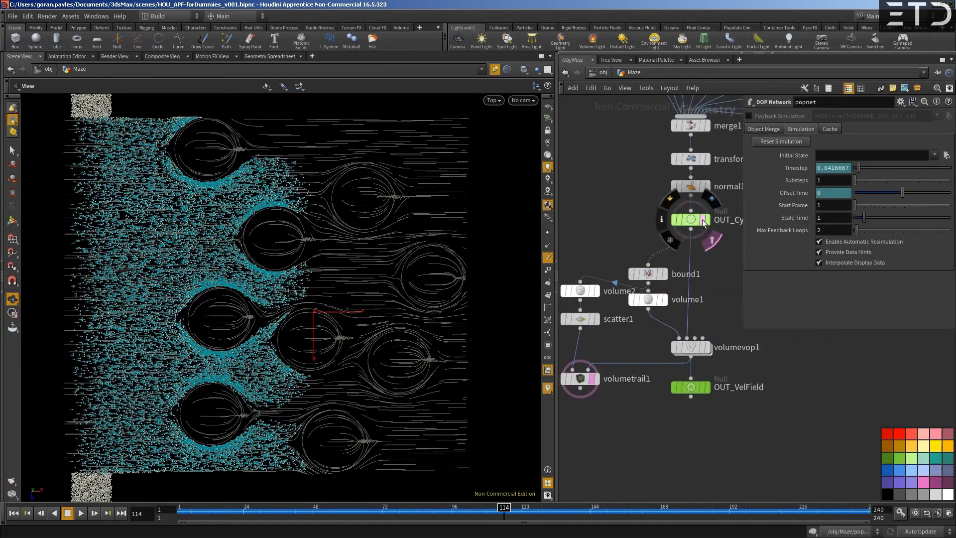
middle_click_drag(634, 345, 675, 319)
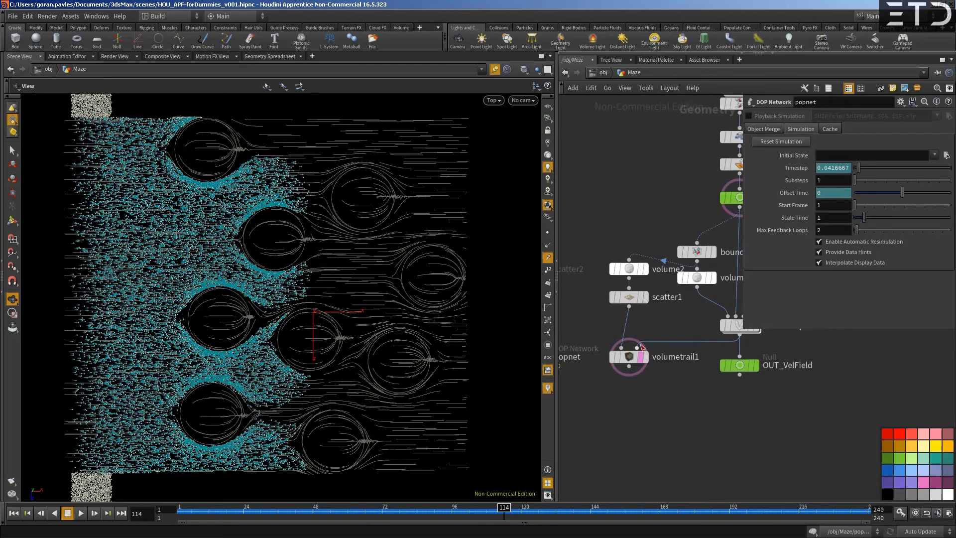
middle_click_drag(641, 347, 599, 343)
Step: Add a full-value point near the start of volumevop1's distanceFalloff ramp
left_click(701, 324)
left_click(819, 142)
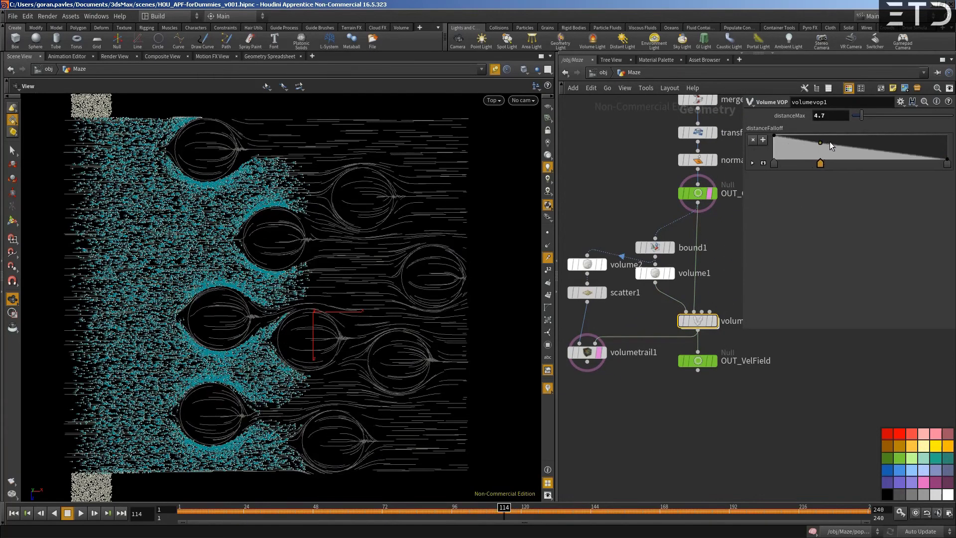
mouse_move(820, 142)
left_mouse_down()
mouse_move(854, 144)
mouse_move(845, 152)
mouse_move(803, 137)
left_mouse_up()
Step: Change the interpolation of the distanceFalloff ramp's first point and the new point beside it to a smooth curve
right_click(799, 163)
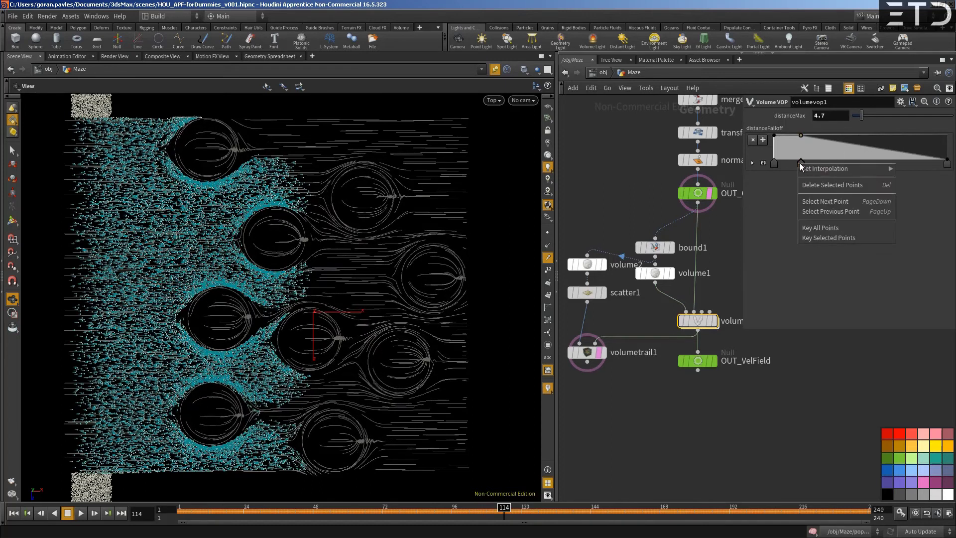
mouse_move(857, 170)
left_click(907, 210)
right_click(775, 164)
mouse_move(821, 191)
left_click(880, 215)
right_click(772, 164)
left_click(881, 213)
right_click(802, 165)
mouse_move(814, 170)
left_click(912, 221)
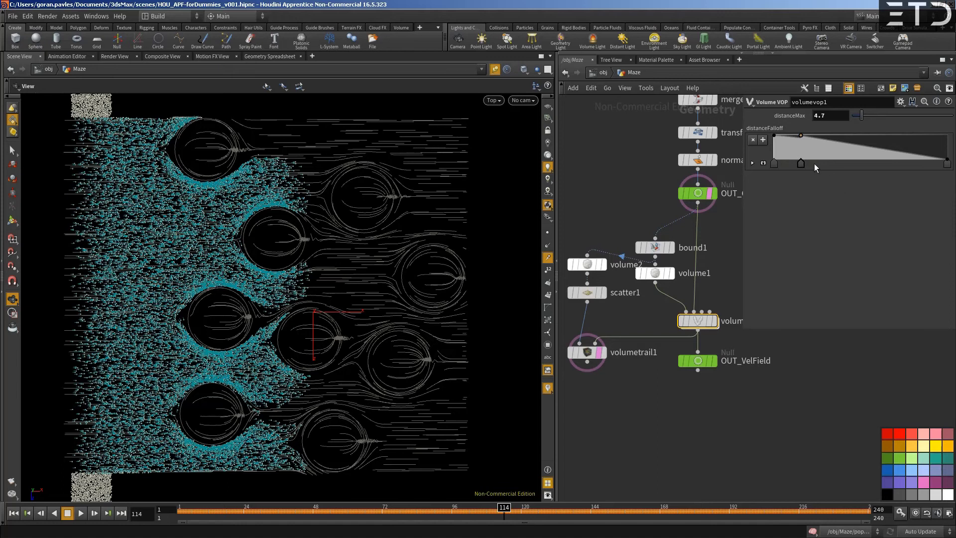
Step: Shift the ramp's upper point slightly outward, add a low point toward the far end and raise distanceMax to 13.9
left_click_drag(799, 162, 811, 125)
key("Delete")
left_click(920, 166)
left_click_drag(918, 166, 893, 172)
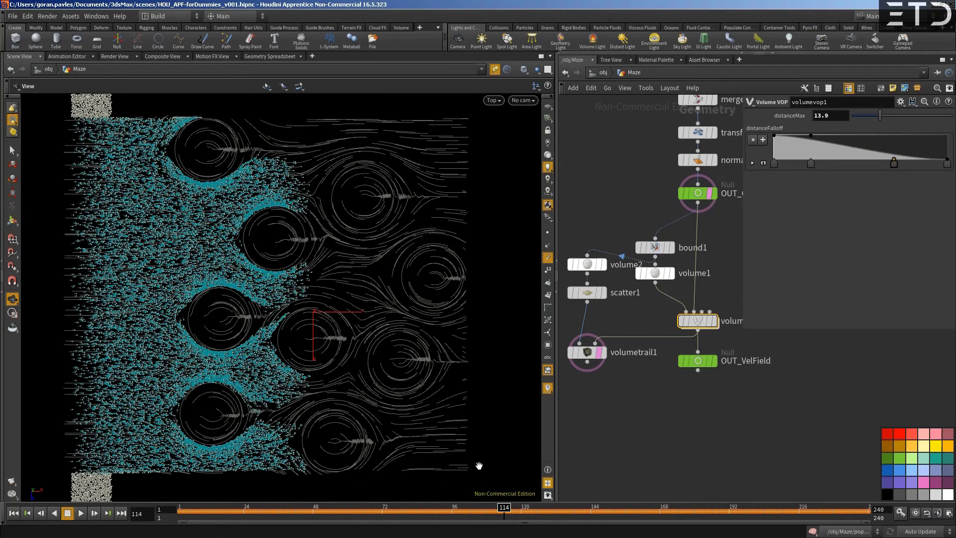
Step: Resimulate popnet with the new falloff, check its cache settings, scrub the particles and turn on real-time playback
scroll(686, 381, "down", 3)
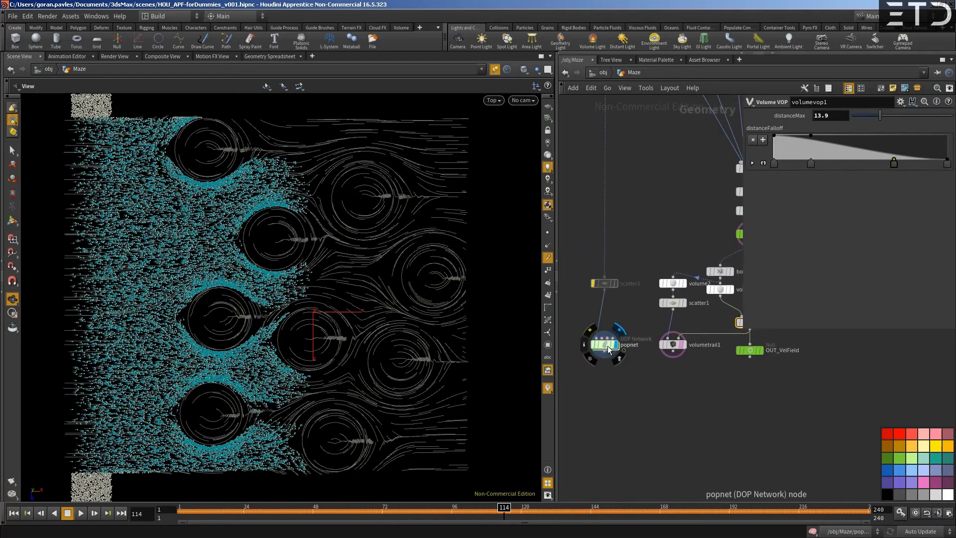
left_click(604, 349)
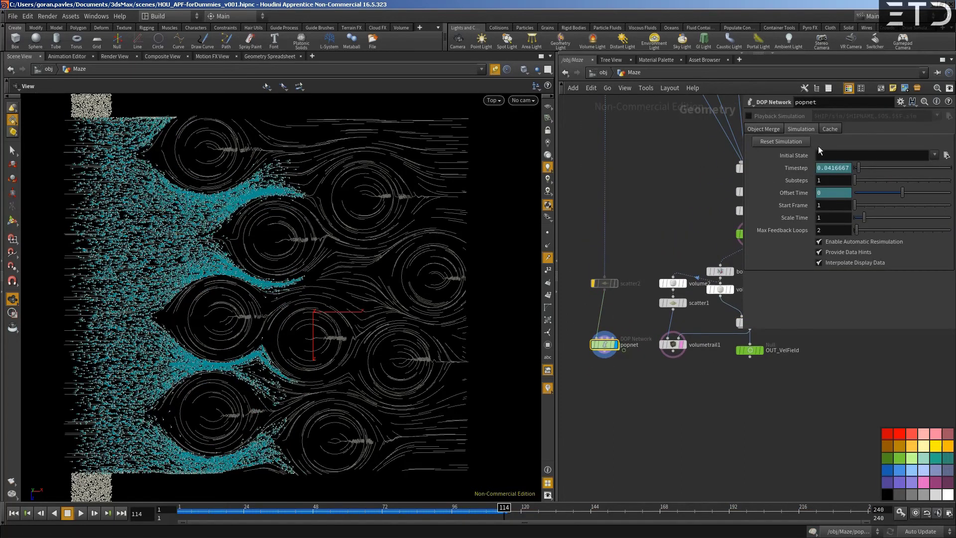
left_click(829, 130)
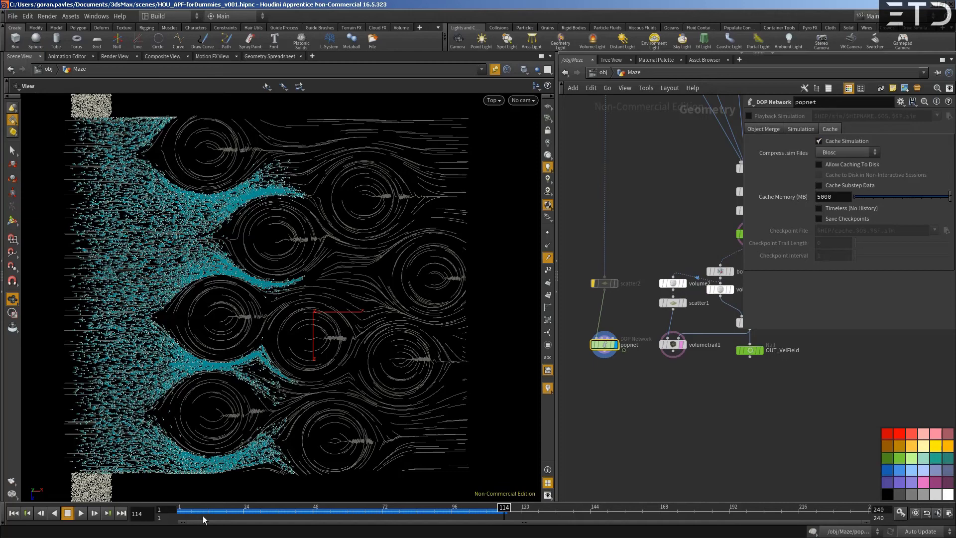
left_click_drag(221, 513, 322, 518)
left_click_drag(494, 513, 401, 509)
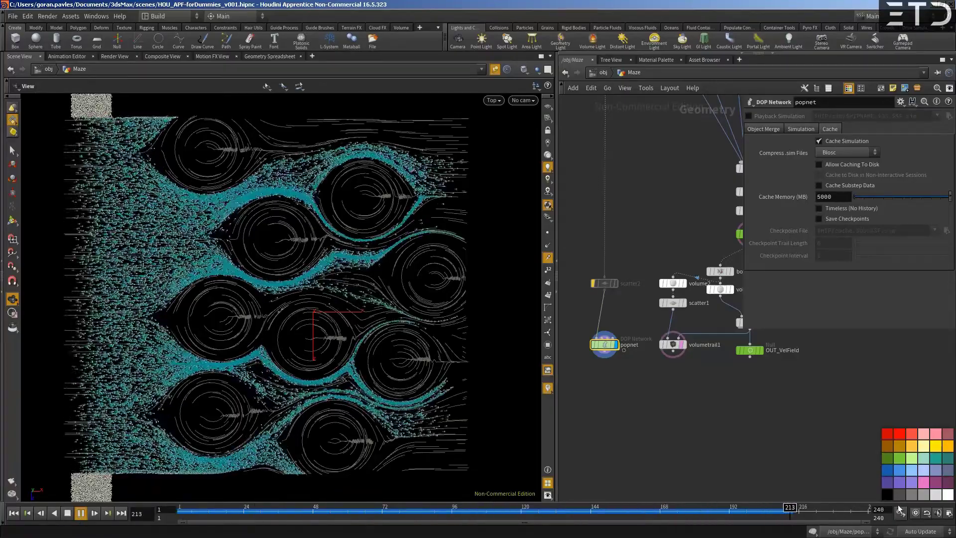
left_click(915, 513)
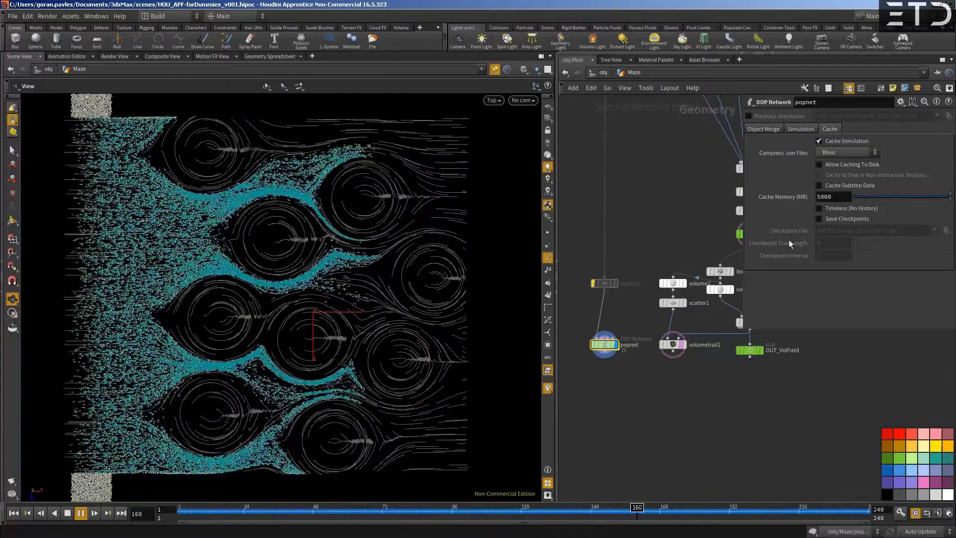
left_click(797, 130)
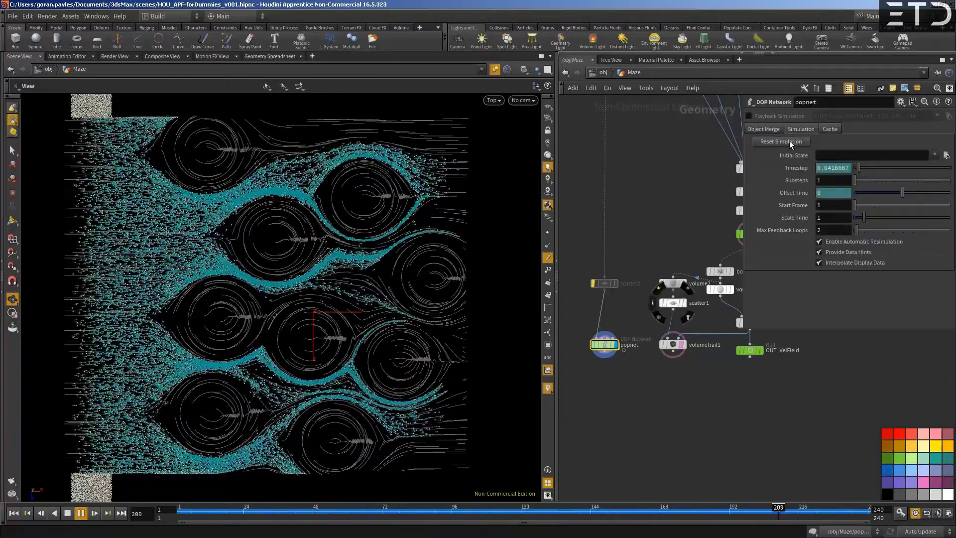
Step: Set popvop1's speed in popnet to 15 and replay the simulation
double_click(604, 344)
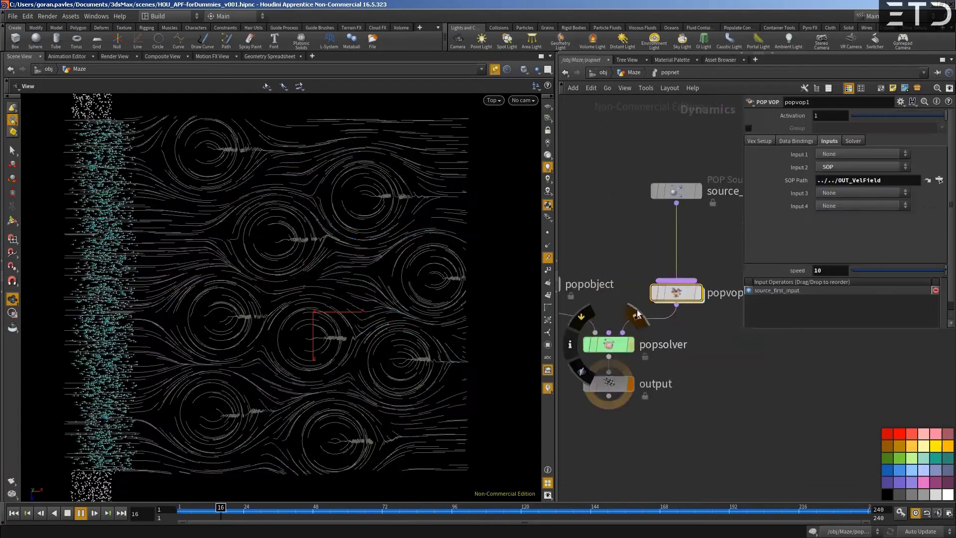
left_click(834, 270)
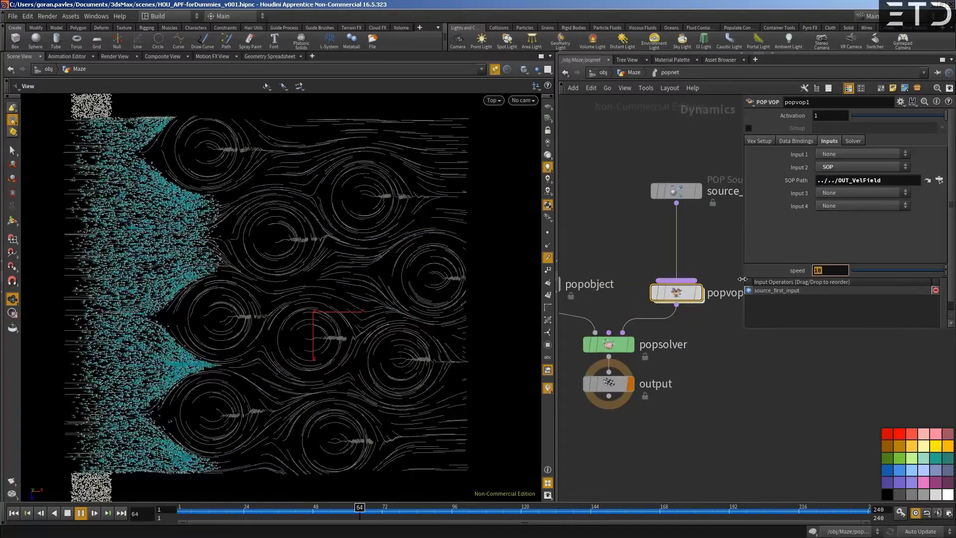
type("15")
key("Return")
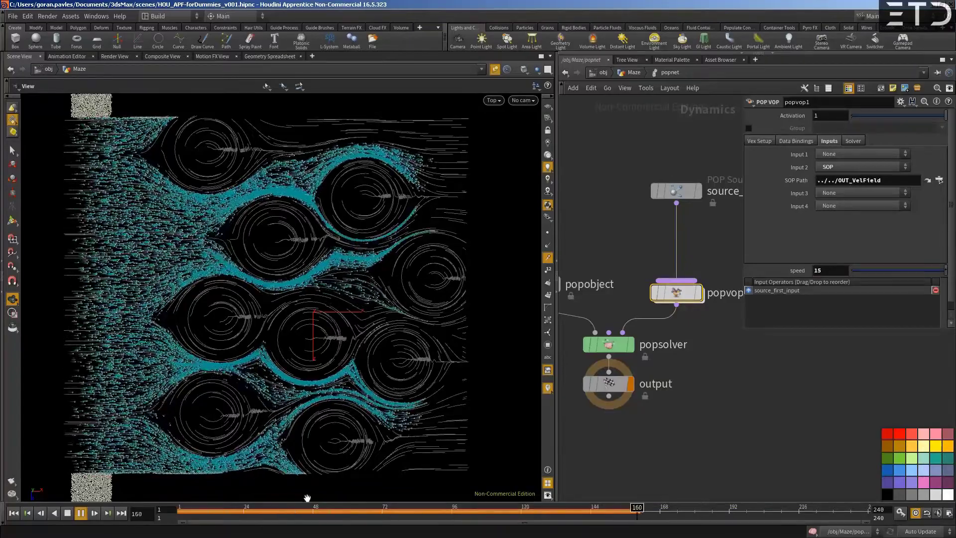
left_click(69, 514)
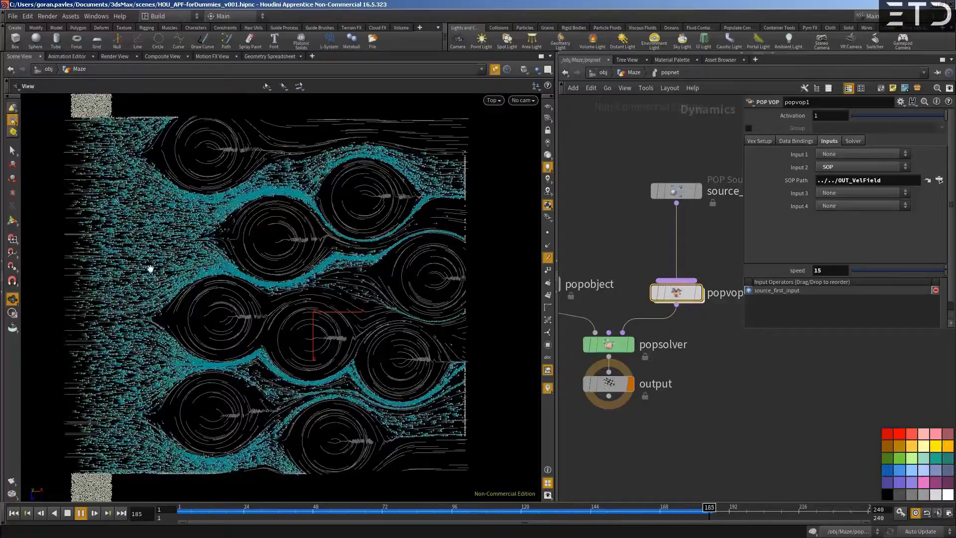
Step: Open popvop1's VOP network, stop playback at frame 1 and shrink the parameter area to uncover the nodes
double_click(677, 293)
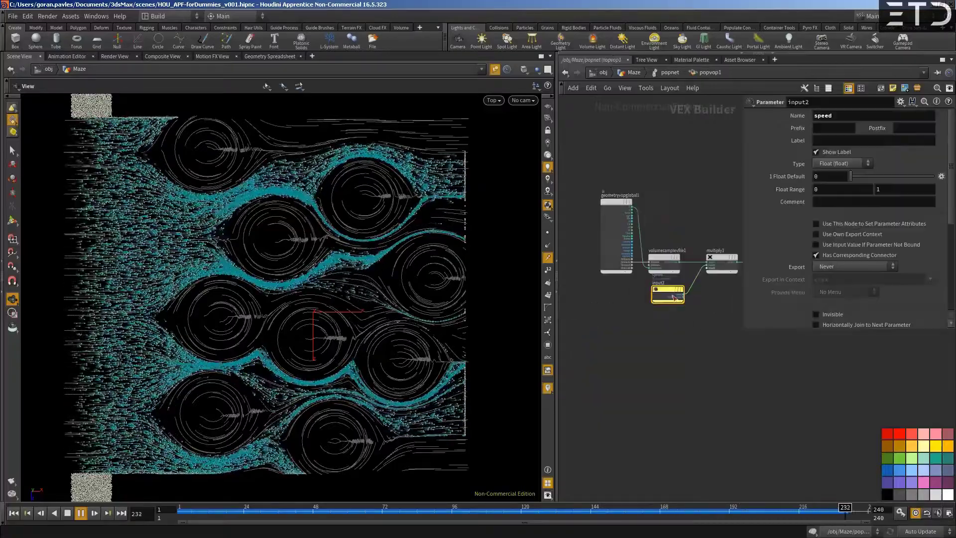
scroll(665, 269, "up", 5)
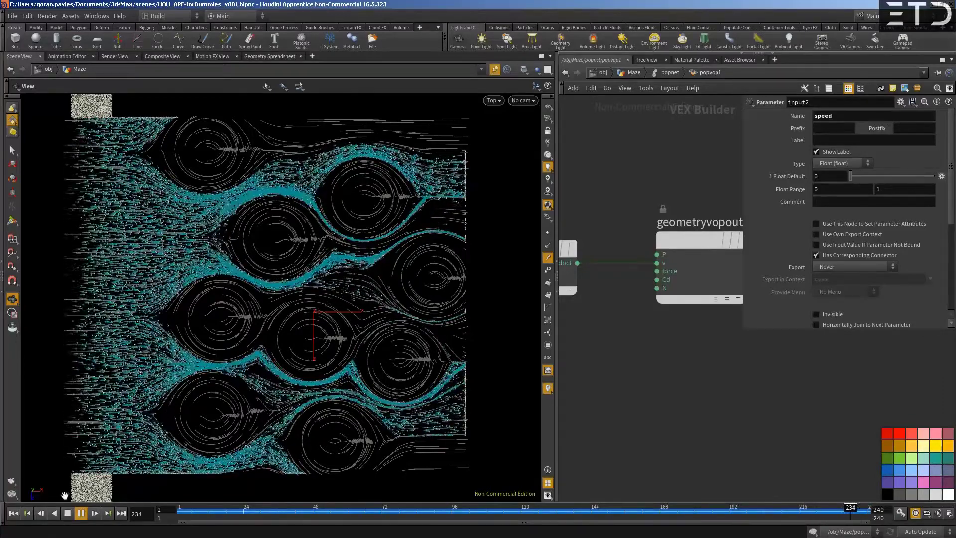
key("h")
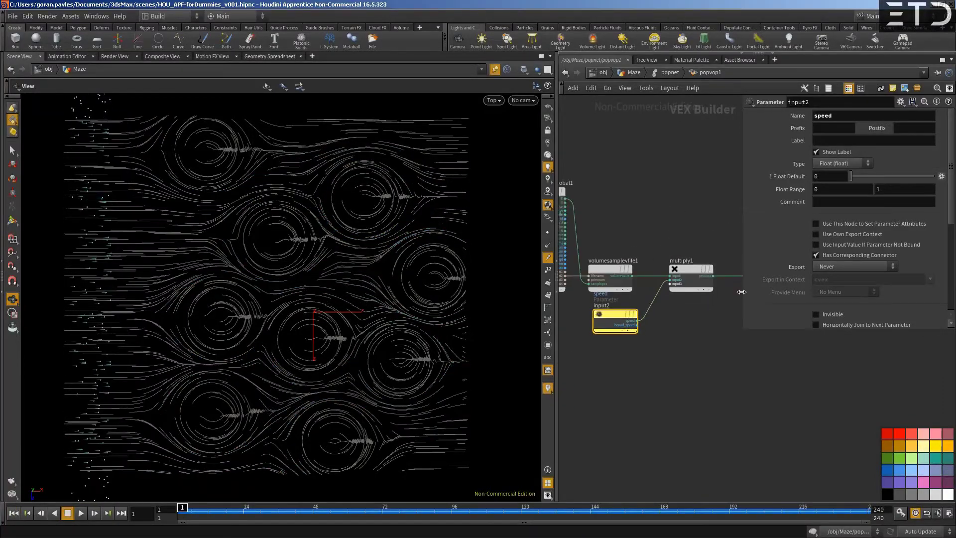
left_click_drag(743, 328, 813, 249)
scroll(647, 219, "up", 4)
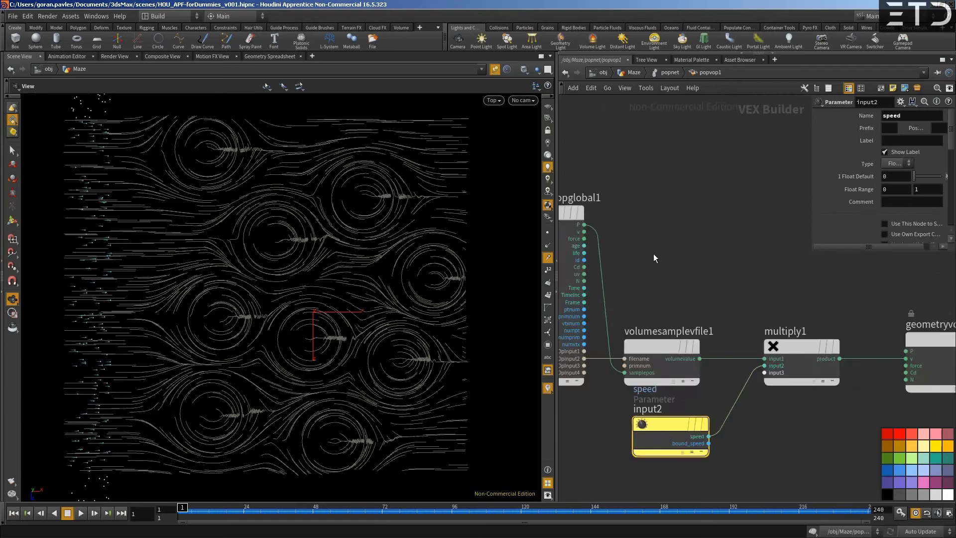
Step: Add a Mix node fed by the particle global v output and place it near multiply1 and the geometry output
key("Tab")
type("mix")
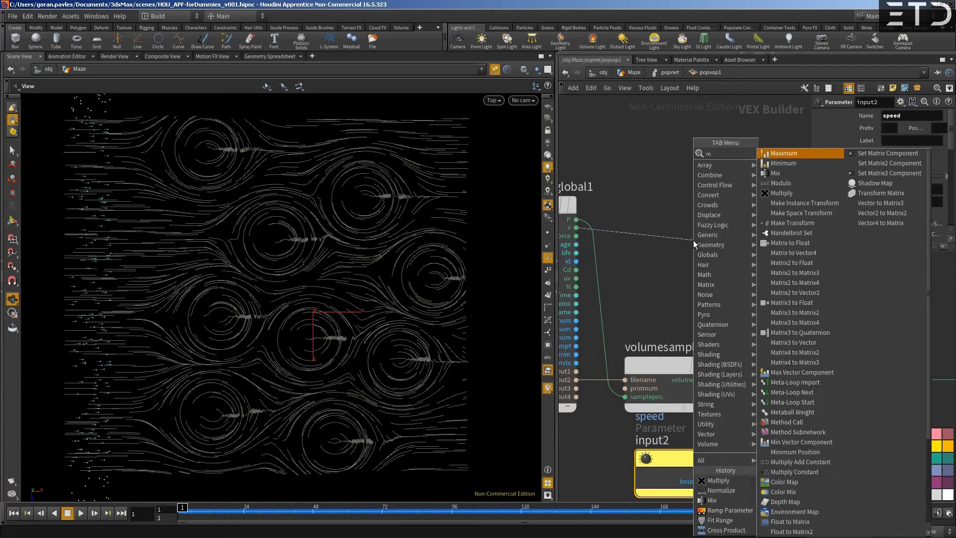
key("Return")
left_click_drag(689, 241, 790, 277)
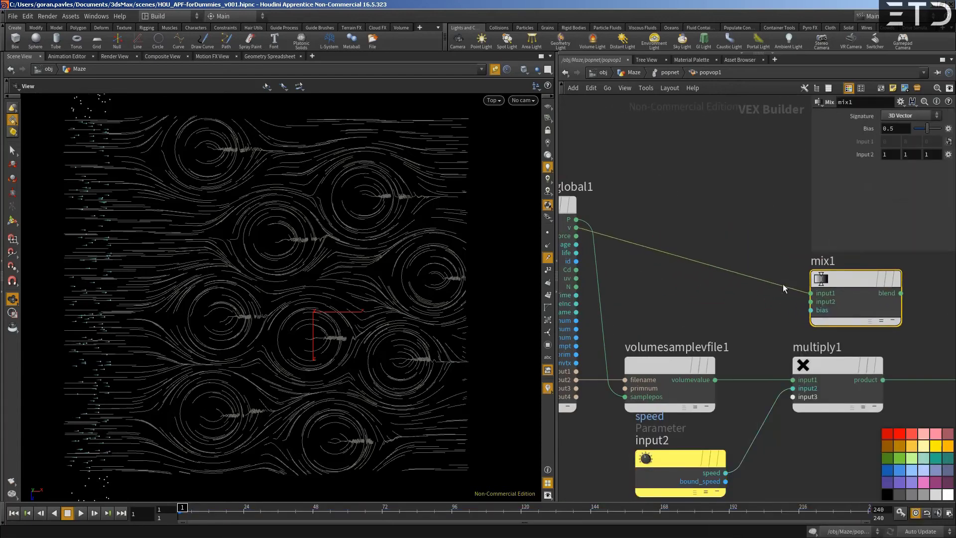
middle_click_drag(790, 277, 646, 207)
left_click_drag(646, 207, 713, 193)
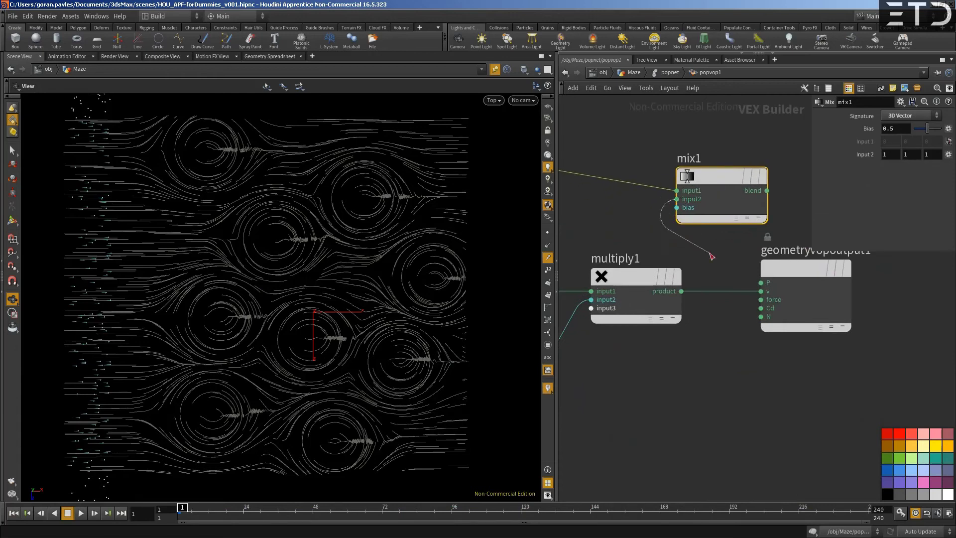
Step: Wire multiply1's product into mix1's second input and reposition mix1
left_click(677, 198)
key("Escape")
left_click(677, 199)
middle_click_drag(625, 213, 690, 213)
left_click(581, 283)
mouse_move(760, 175)
left_mouse_down()
mouse_move(646, 172)
mouse_move(745, 165)
left_mouse_up()
left_click(726, 185)
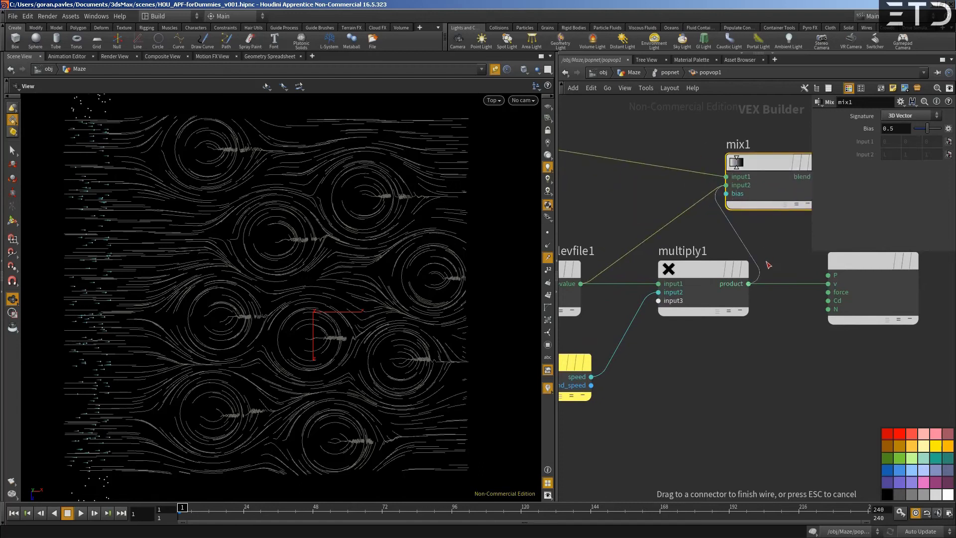
Step: Connect mix1's blend to the geometry output's v and place mix1 between multiply1 and the output node
middle_click_drag(696, 229, 734, 191)
left_click(740, 262)
left_click_drag(740, 263, 787, 263)
left_click_drag(644, 163, 698, 187)
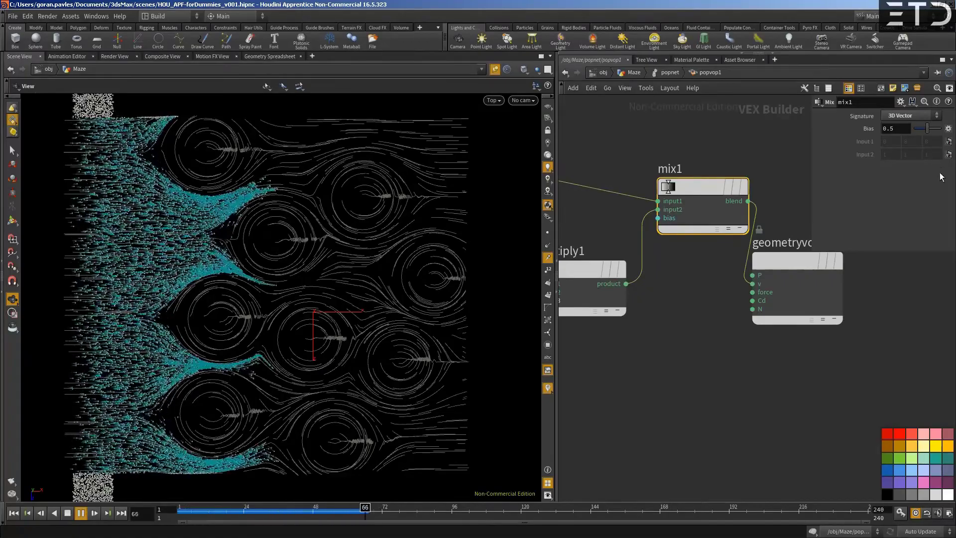
Step: Test mix1's bias at 0.06, settle on .25 and replay the particle simulation
left_click_drag(922, 129, 916, 127)
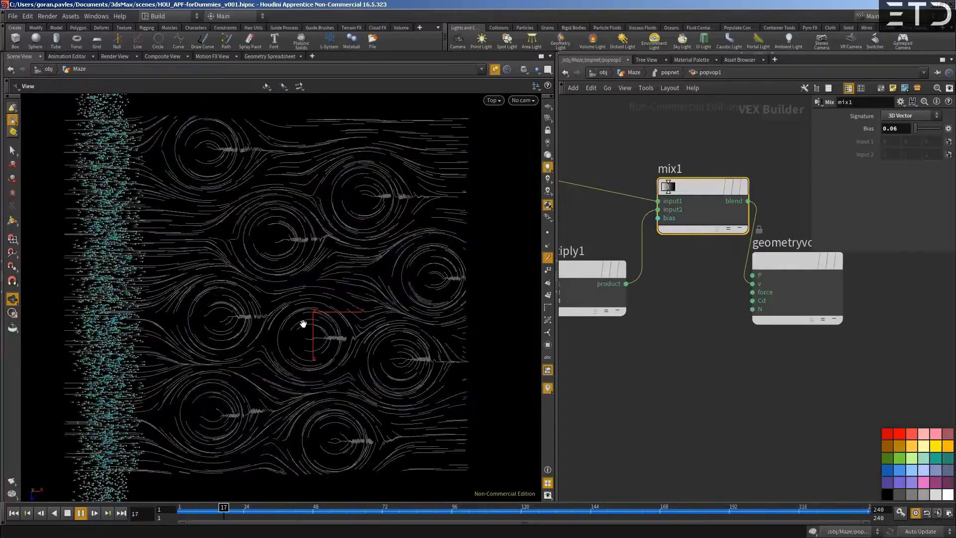
left_click_drag(187, 510, 170, 509)
type(".25")
key("Return")
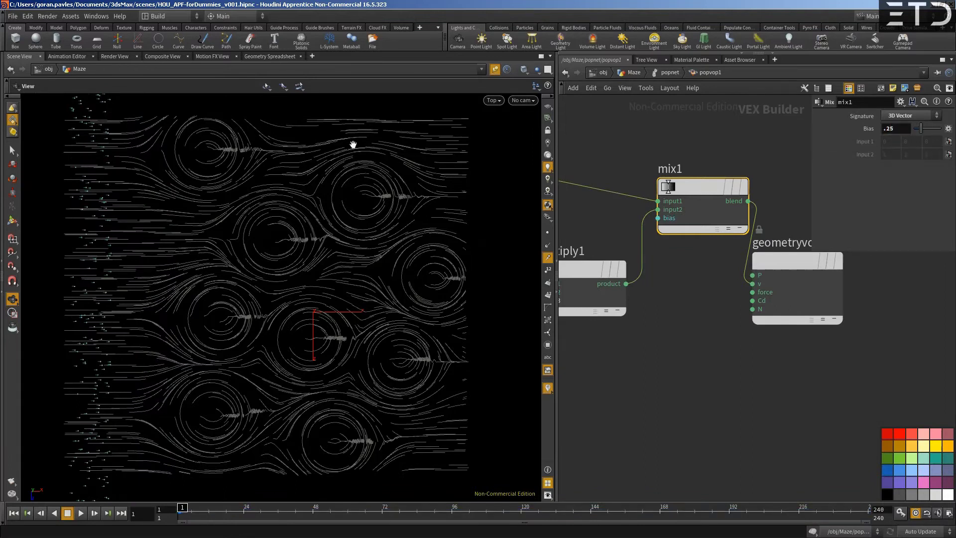
left_click(82, 512)
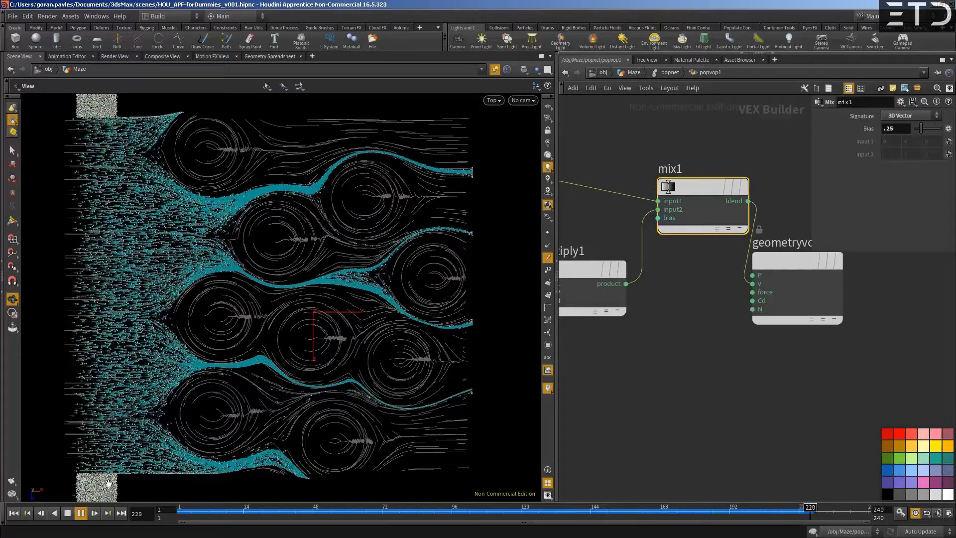
left_click(67, 513)
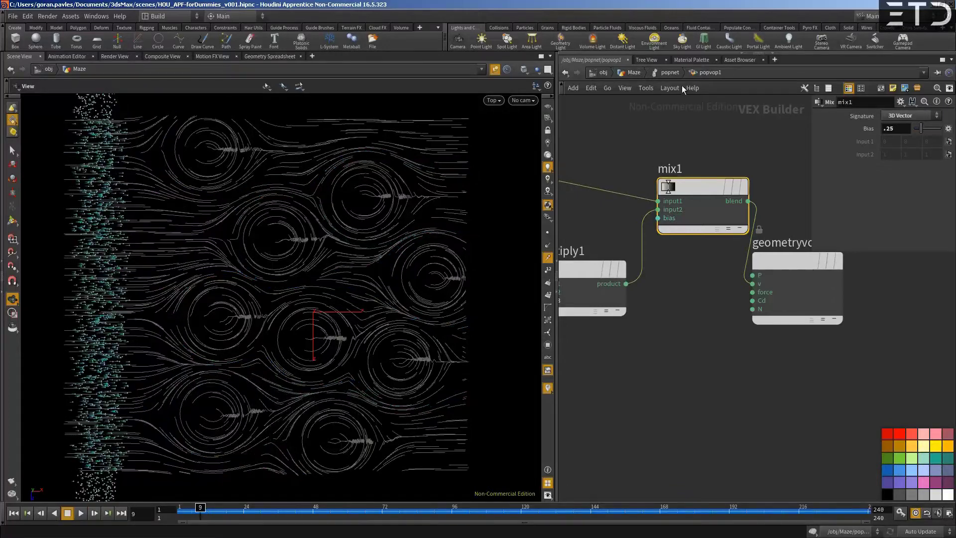
Step: Go back up to the Maze network, widen the network pane to show all nodes and restart playback
left_click(670, 72)
left_click(633, 73)
key("h")
left_click_drag(556, 322, 451, 322)
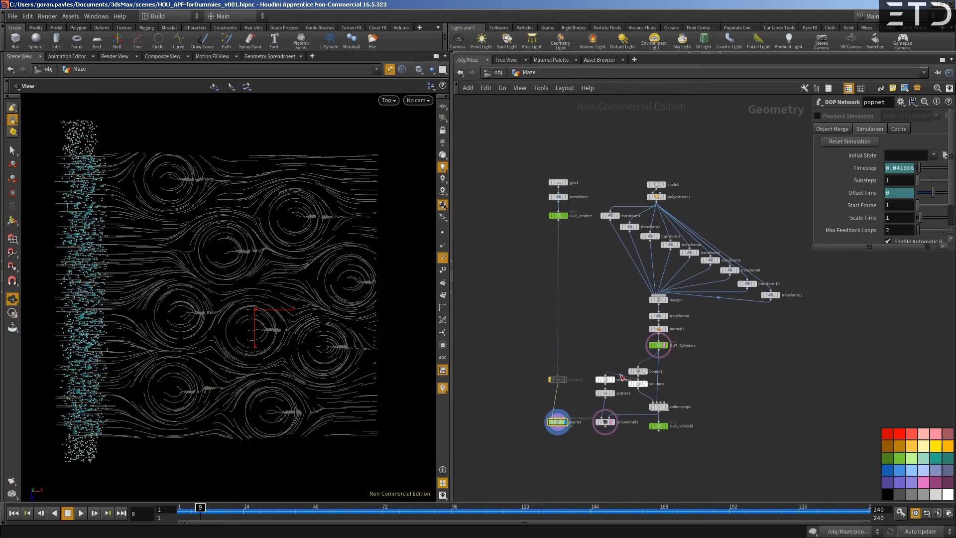
scroll(626, 375, "up", 5)
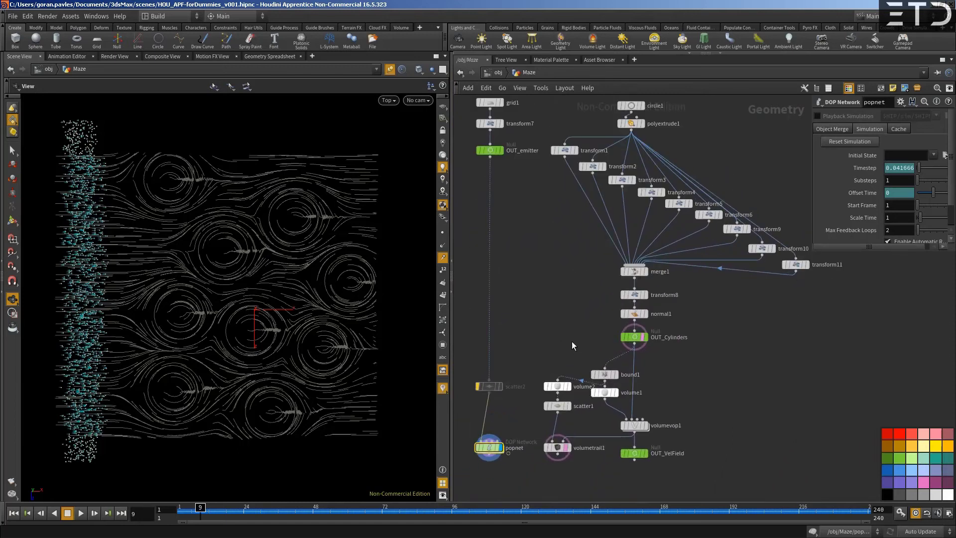
middle_click_drag(572, 342, 582, 359)
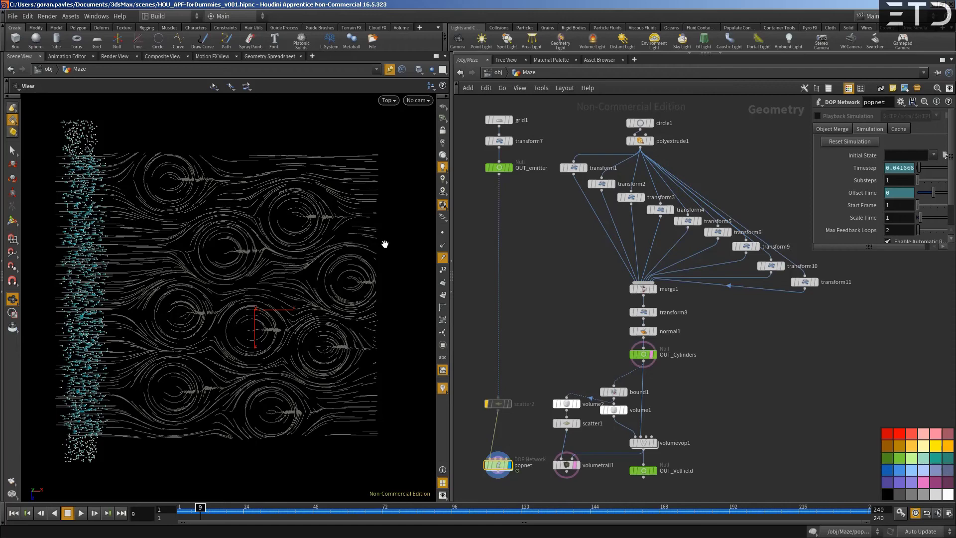
key("Up")
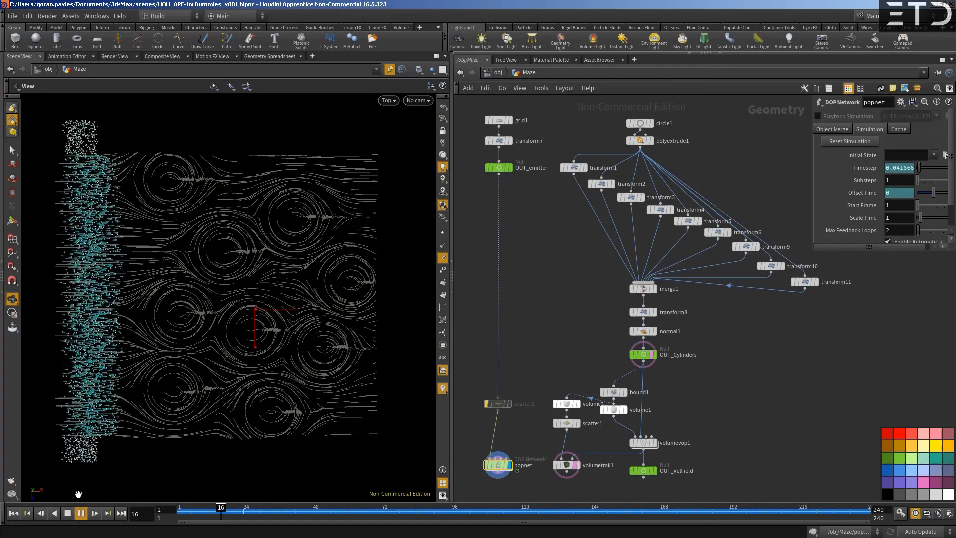
Step: Open popnet, enlarge its parameter area and enter popvop1's VOP network
double_click(500, 465)
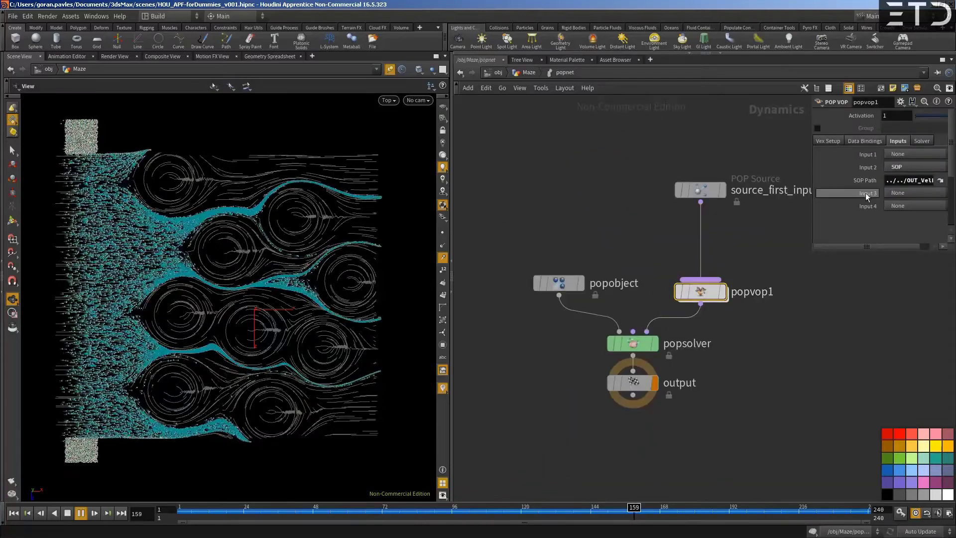
left_click_drag(813, 250, 759, 329)
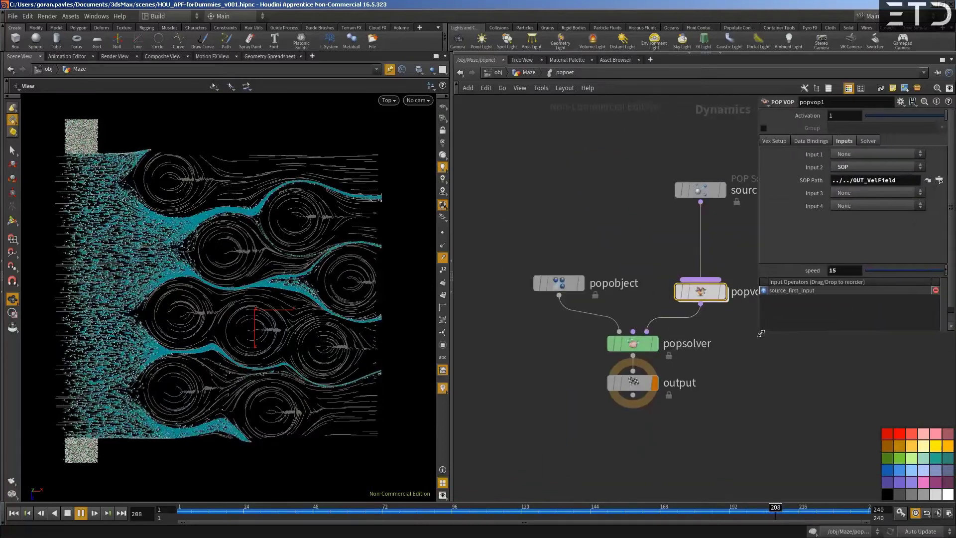
middle_click_drag(638, 272, 566, 281)
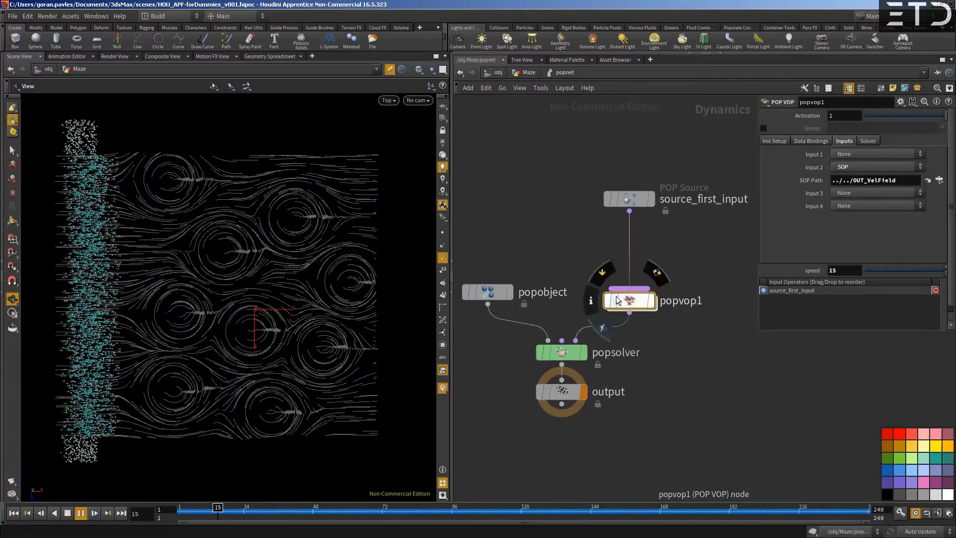
left_click_drag(736, 332, 728, 330)
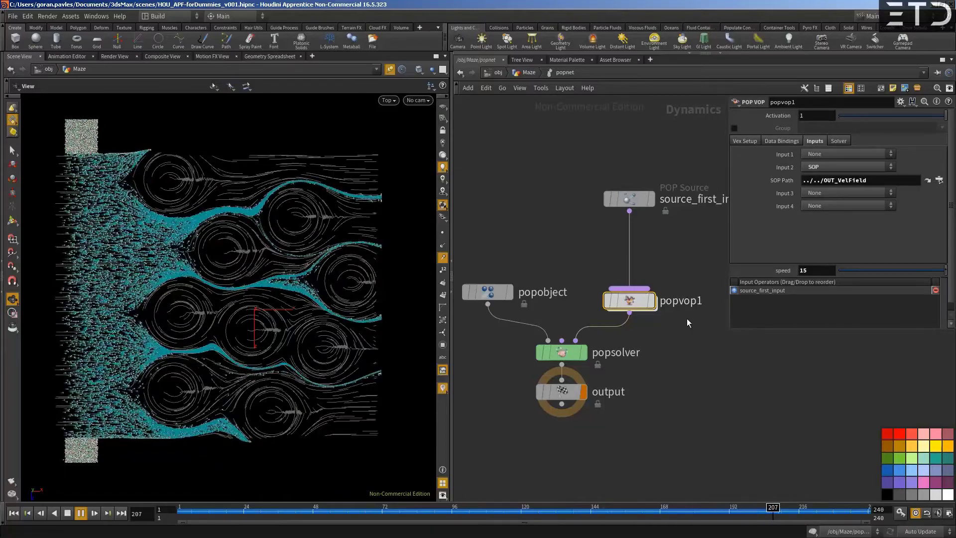
mouse_move(641, 303)
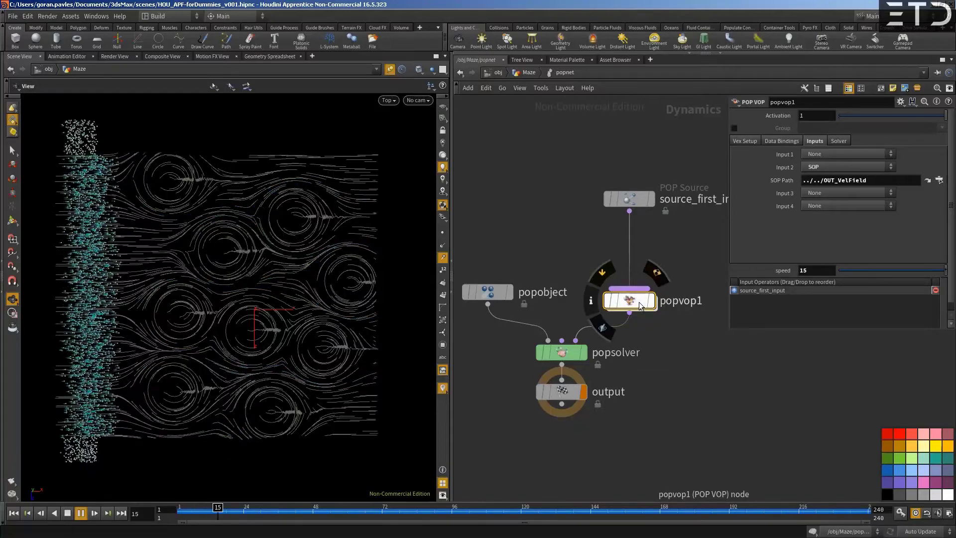
double_click(634, 302)
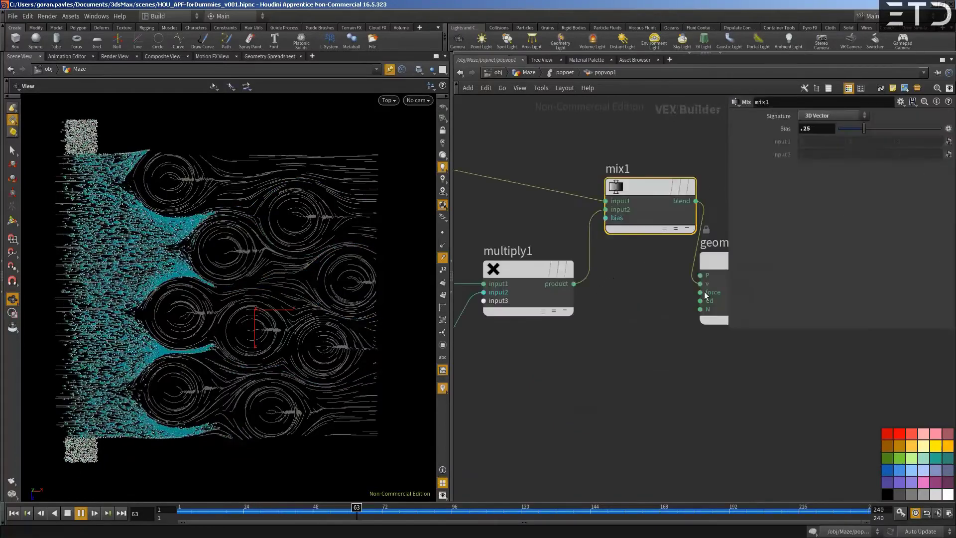
Step: Wire multiply1's product straight into the geometry output's v instead of mix1's blend, and move mix1 out of the way
middle_click_drag(636, 284, 582, 281)
scroll(667, 274, "down", 1)
left_click_drag(667, 274, 680, 205)
mouse_move(680, 205)
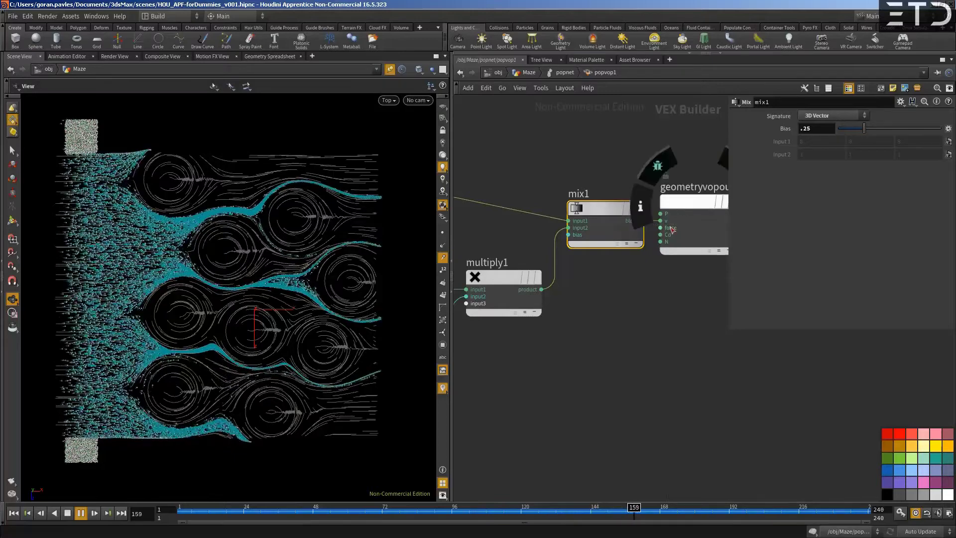
mouse_move(521, 268)
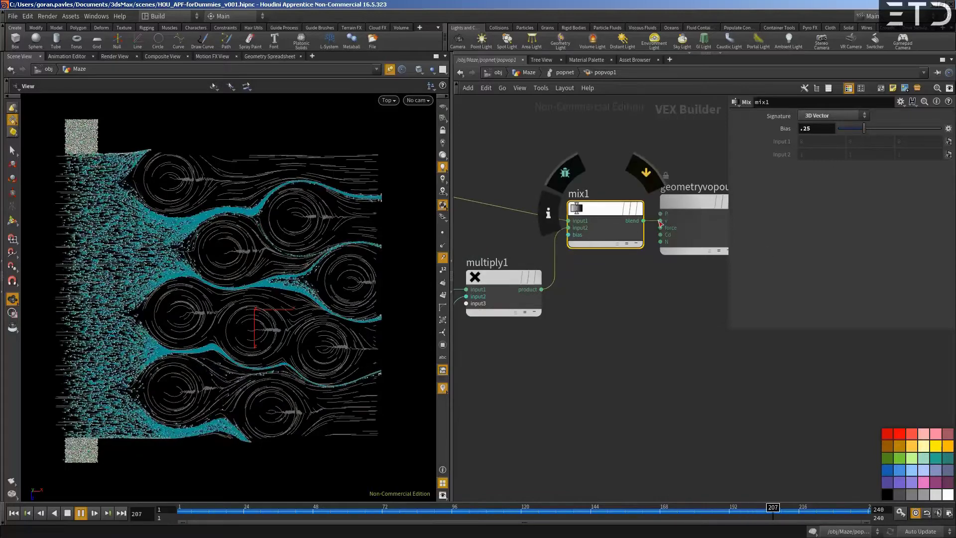
left_click(643, 221)
left_click(554, 280)
left_click_drag(680, 205, 687, 274)
left_click_drag(605, 214, 593, 155)
Step: Return to popnet, move popvop1 and the POP source closer together, and go back up to the Maze network
left_click(562, 72)
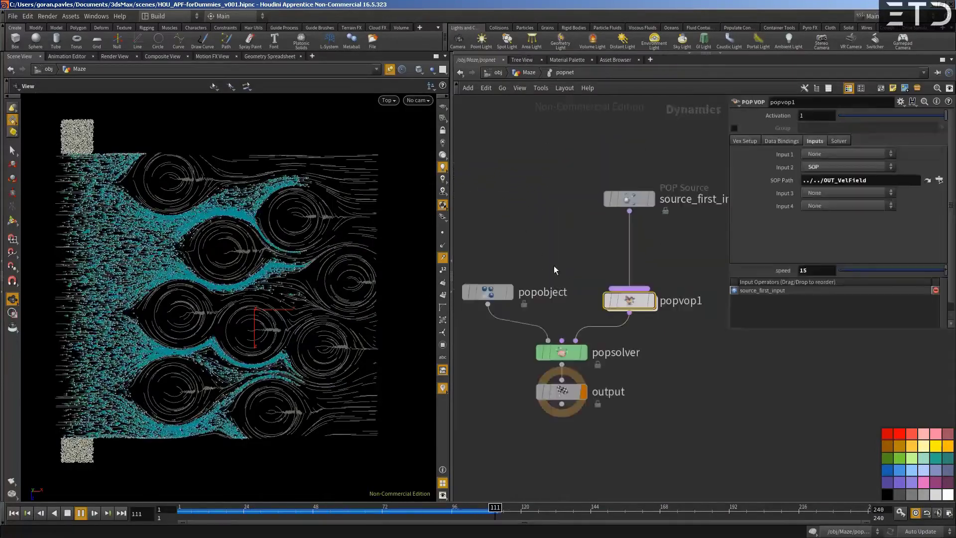
scroll(553, 271, "down", 3)
scroll(570, 259, "up", 3)
left_click_drag(630, 303, 625, 287)
left_click_drag(628, 199, 634, 238)
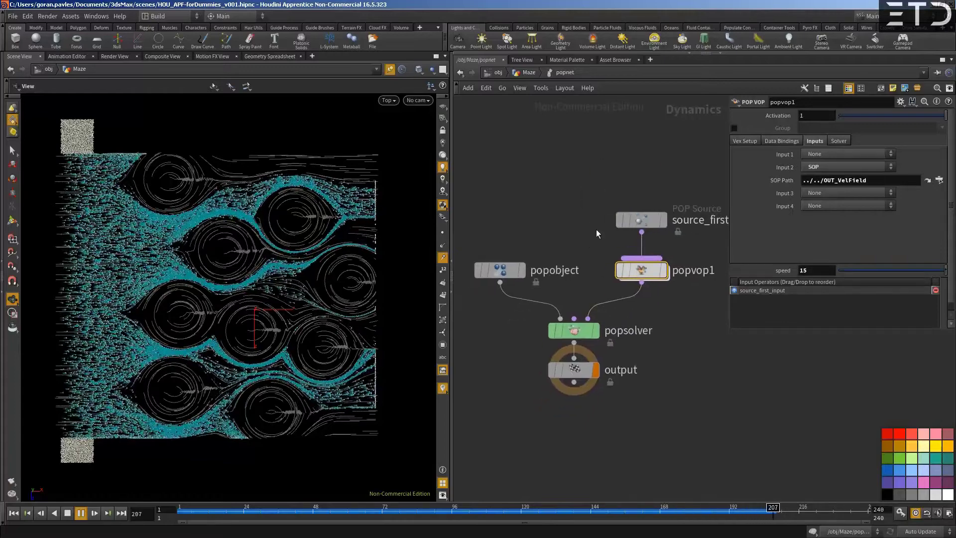
left_click(531, 73)
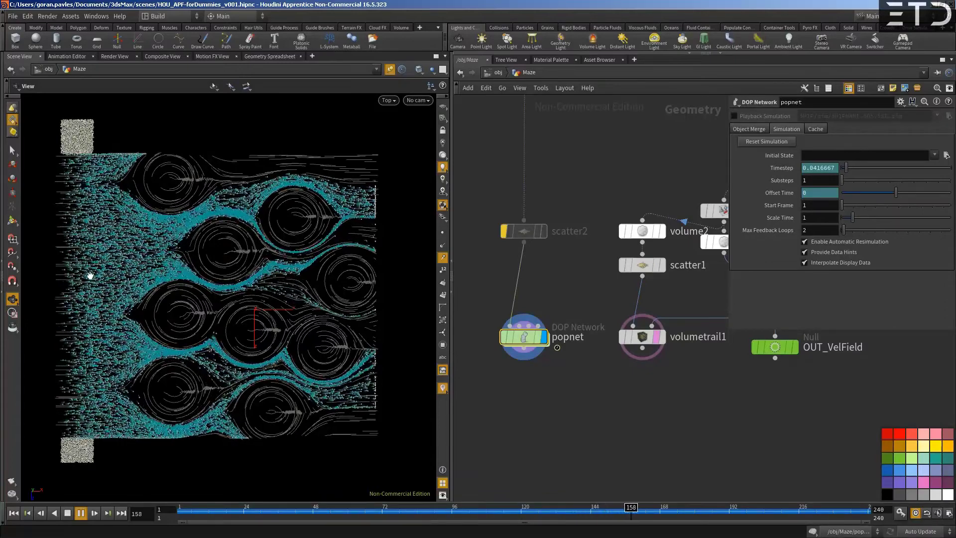
Step: Try a speed of 1 on popvop1 in popnet while the simulation plays
mouse_move(638, 275)
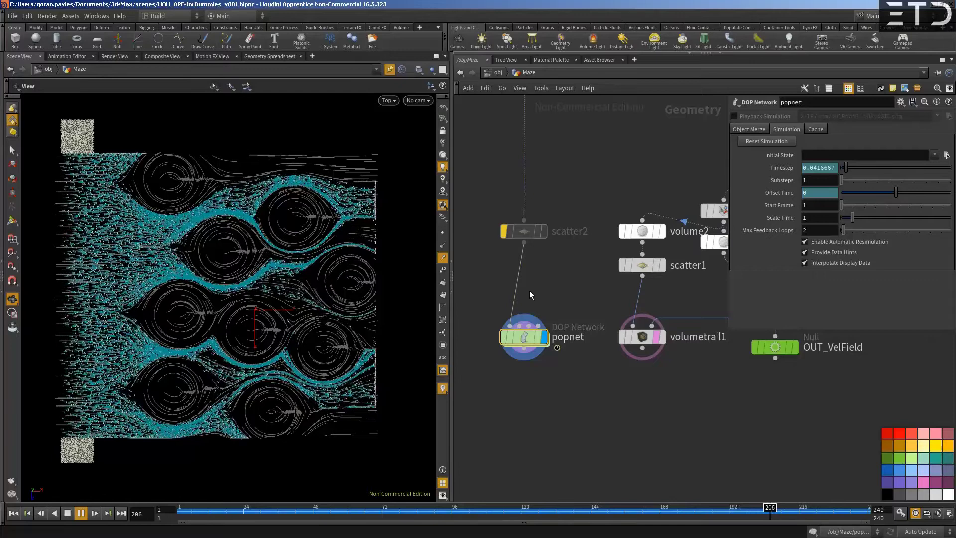
mouse_move(519, 333)
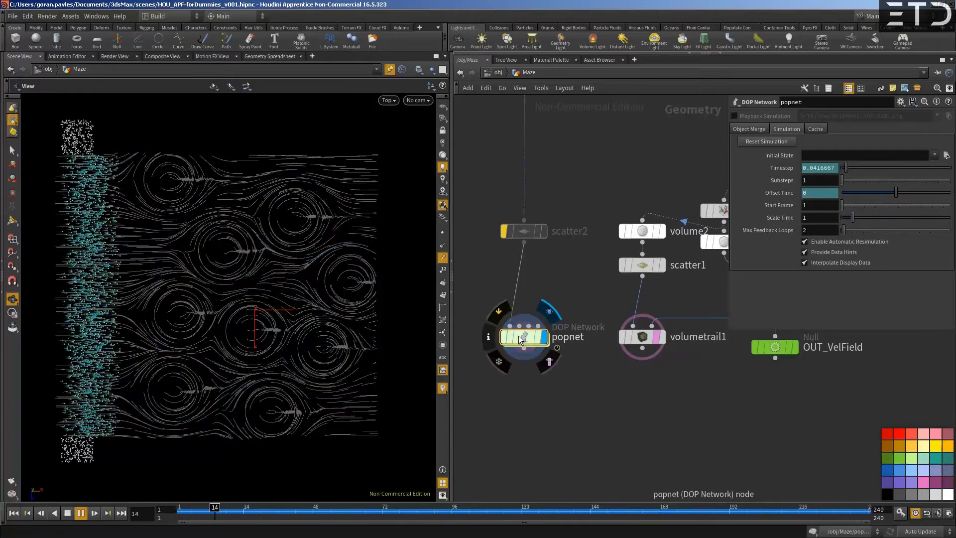
double_click(519, 336)
left_click_drag(928, 273, 903, 264)
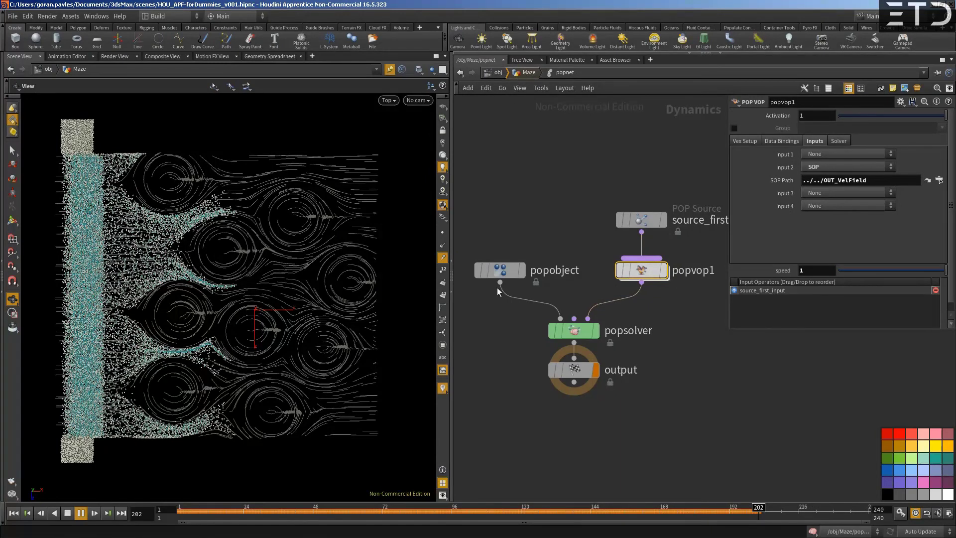
Step: Lower volumevop1's distanceMax in the Maze network to 5.7
left_click(526, 73)
key("Escape")
middle_click_drag(773, 297, 612, 303)
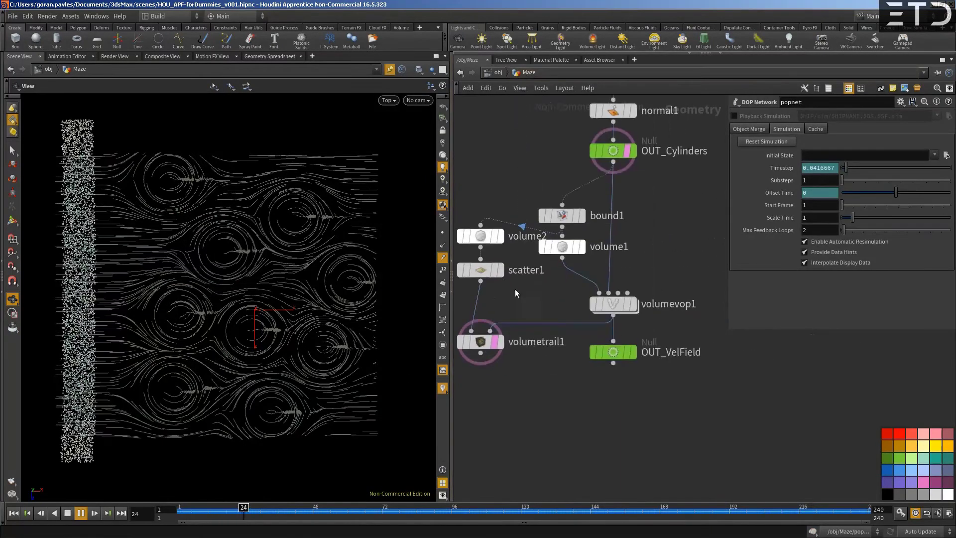
left_click(612, 303)
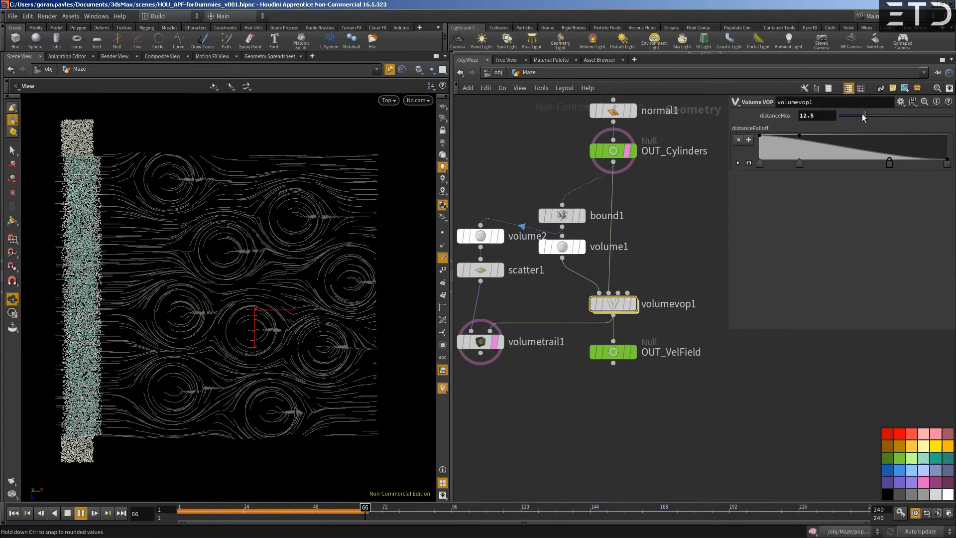
left_click_drag(856, 117, 851, 117)
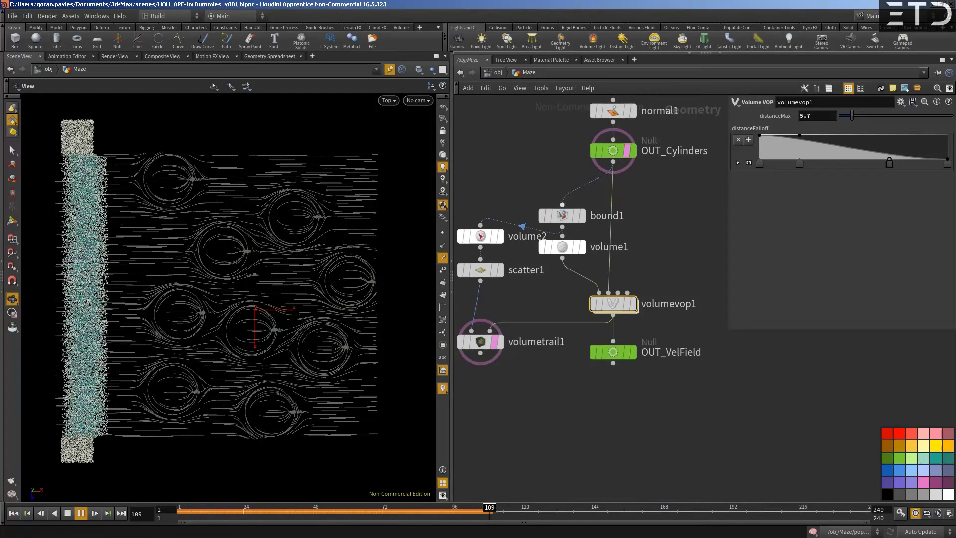
Step: Set popvop1's speed in popnet to 10, replay the simulation from the Maze network and stop playback
left_click(480, 335)
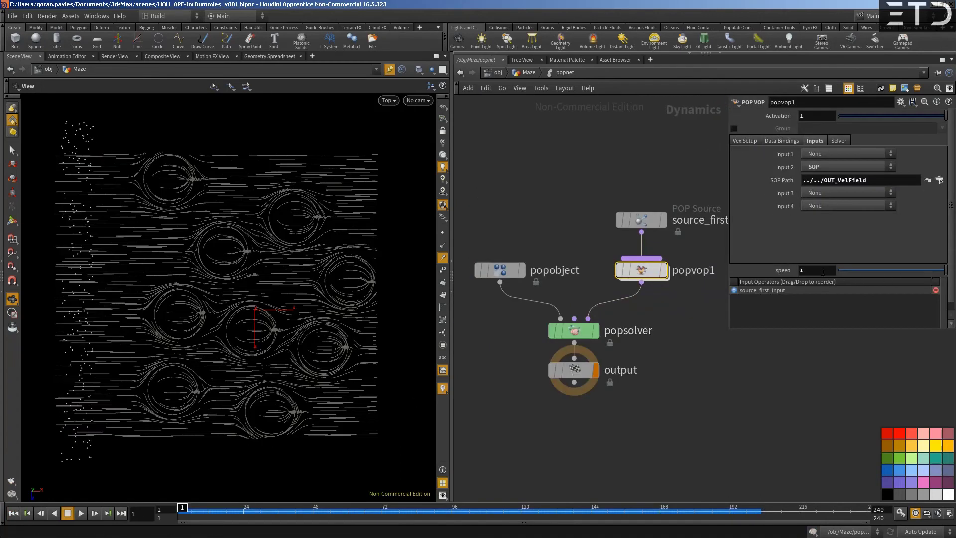
left_click_drag(828, 271, 665, 274)
type("10")
key("Return")
left_click(527, 72)
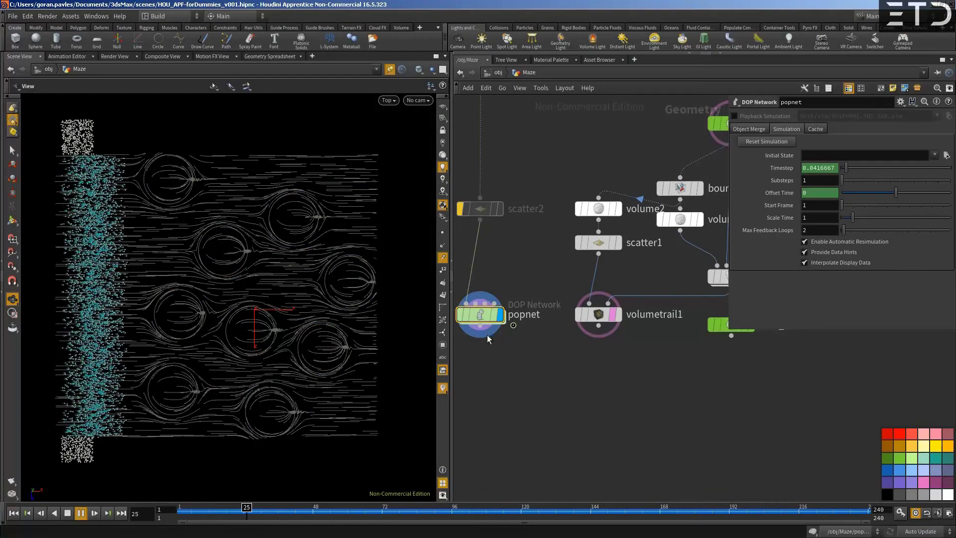
middle_click_drag(519, 291, 539, 305)
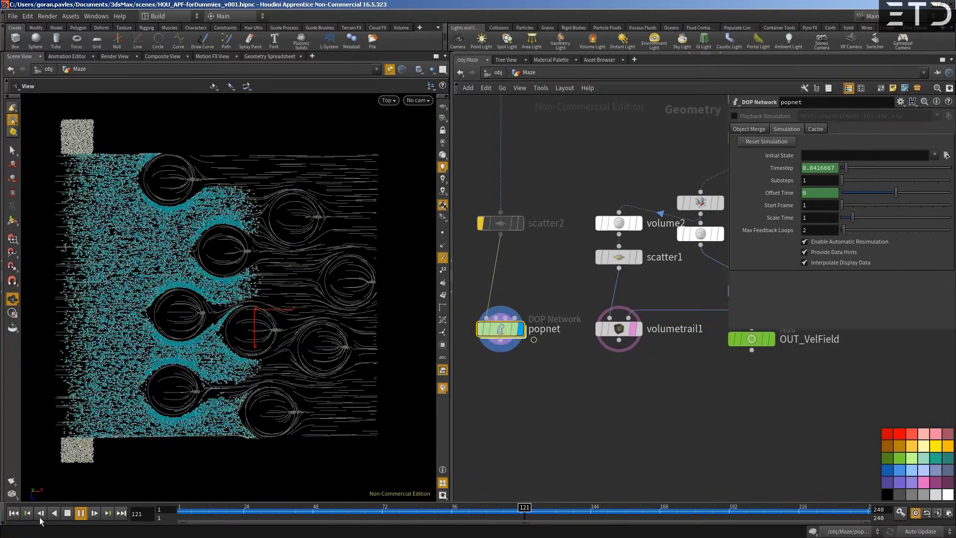
key("Up")
Step: Set volumetrail1's trail length to 2 and replay the particles flowing around the cylinders
middle_click_drag(639, 417, 581, 403)
left_click(561, 315)
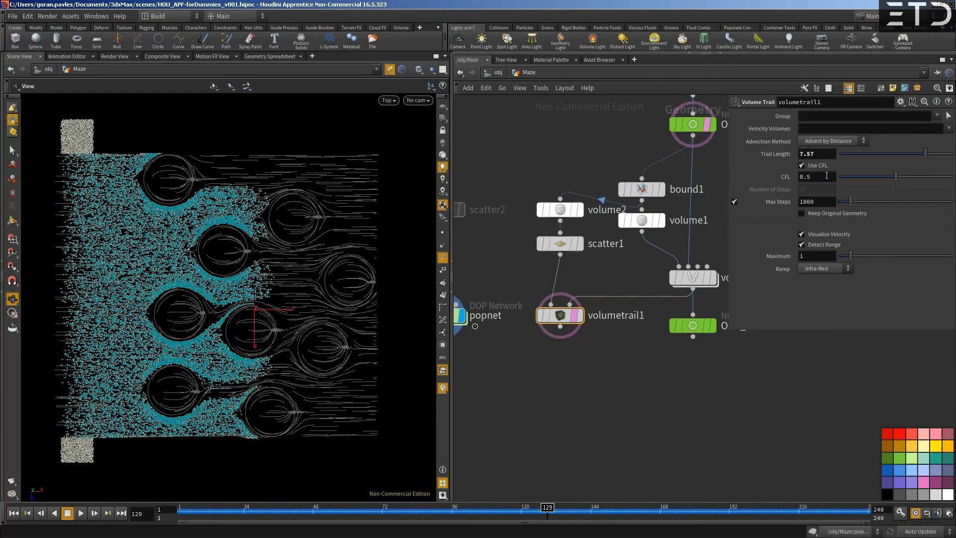
type("1")
key("Return")
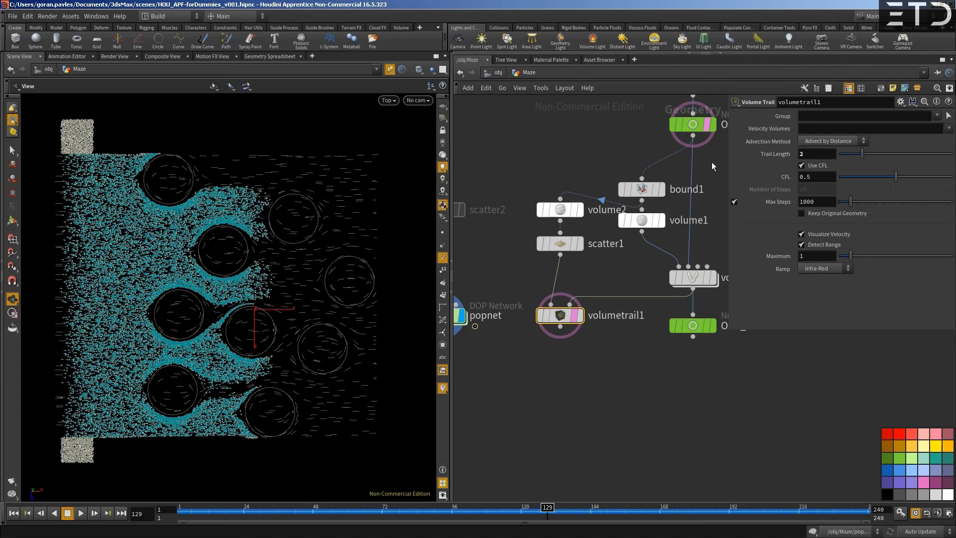
double_click(807, 154)
middle_click_drag(518, 261, 575, 260)
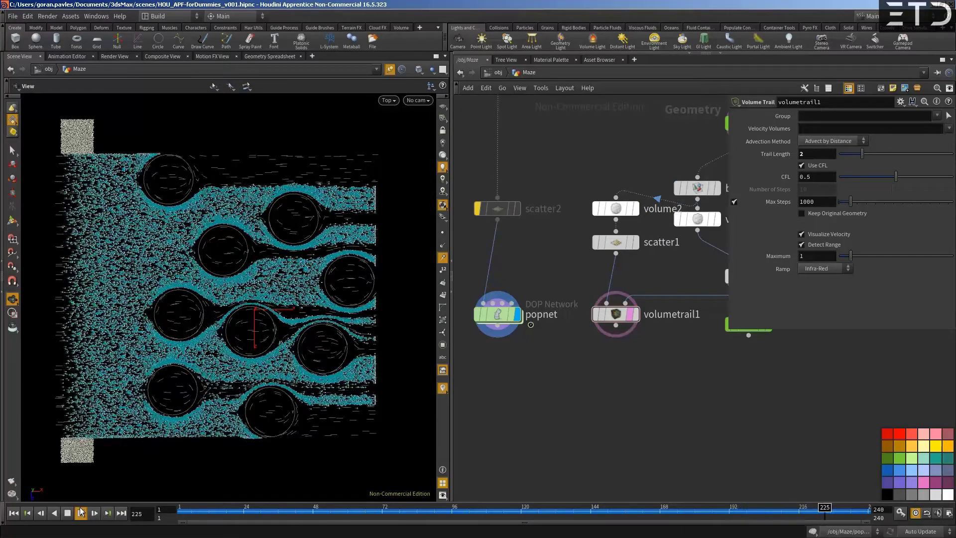
middle_click_drag(332, 327, 282, 359)
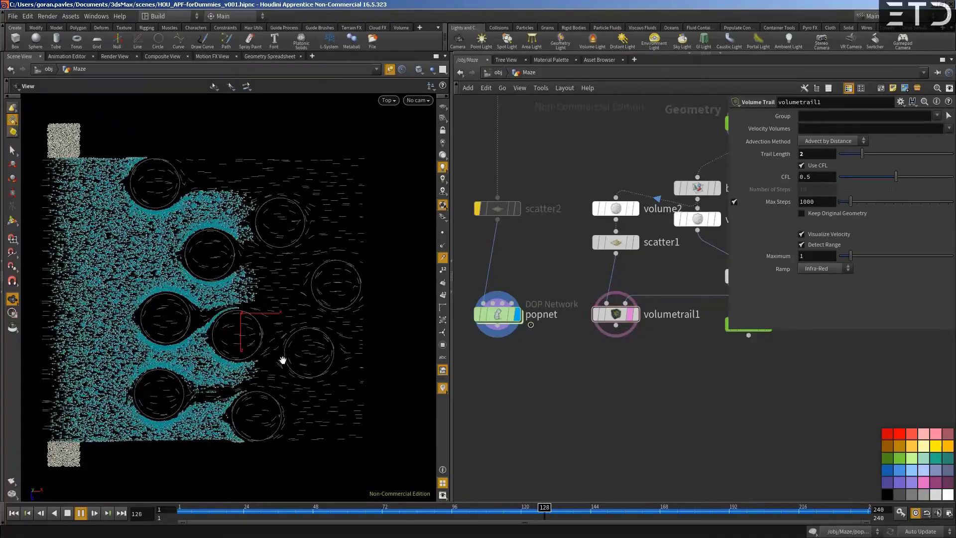
middle_click_drag(337, 382, 342, 368)
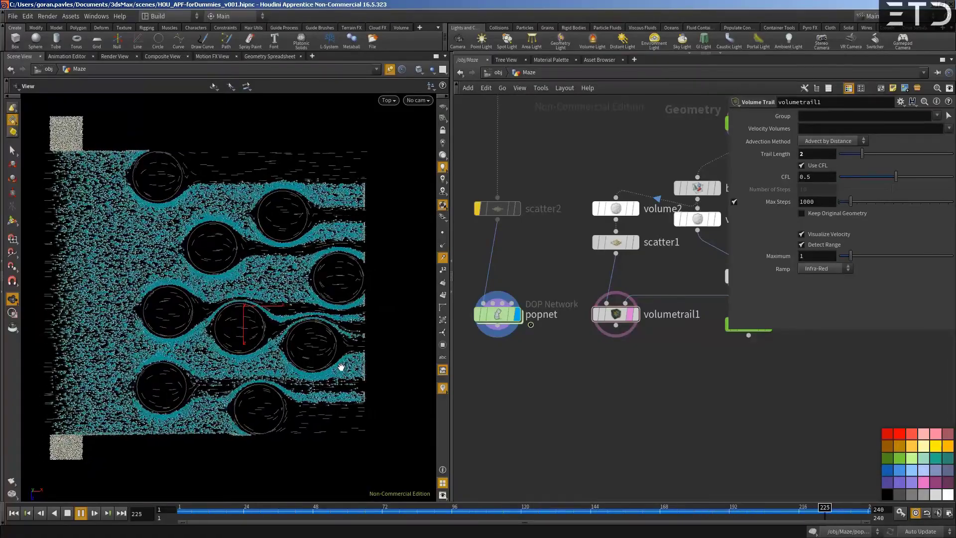